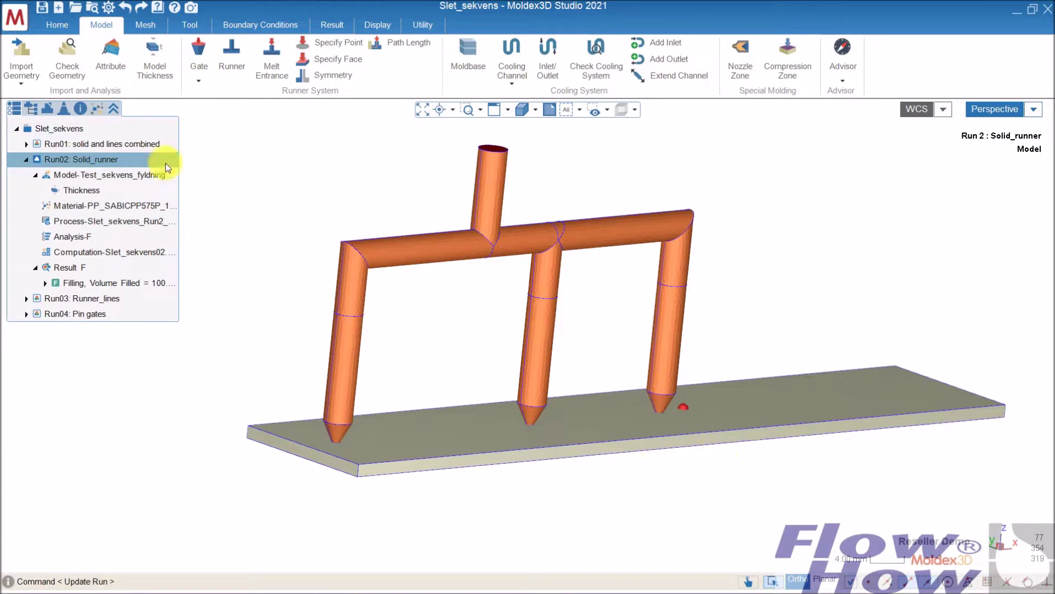
- Add a new run to the project and import the part_runner.stp geometry into it
double_click(118, 143)
key("Escape")
left_click(58, 26)
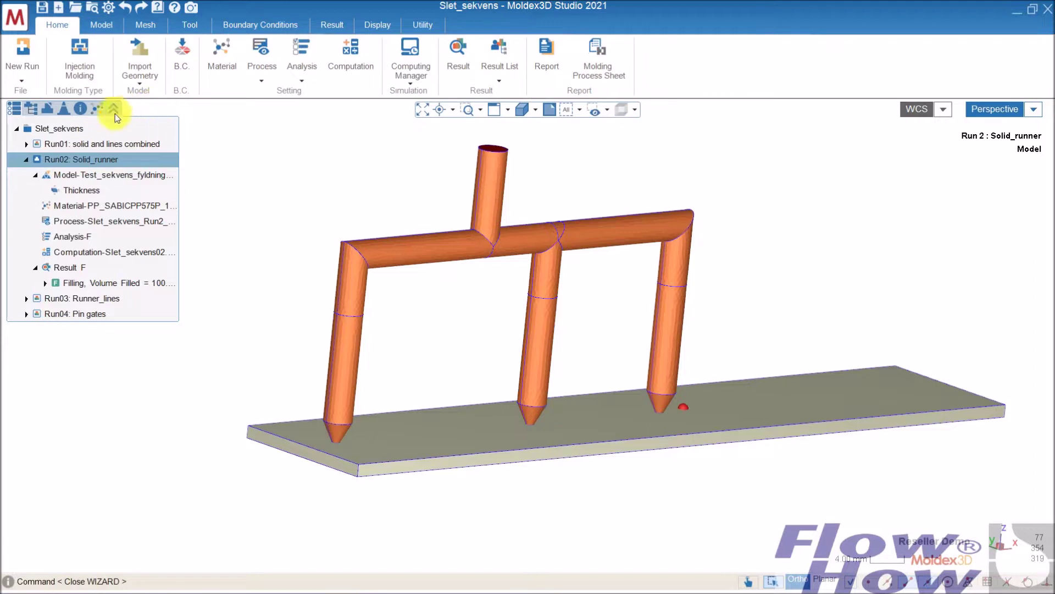
left_click(77, 73)
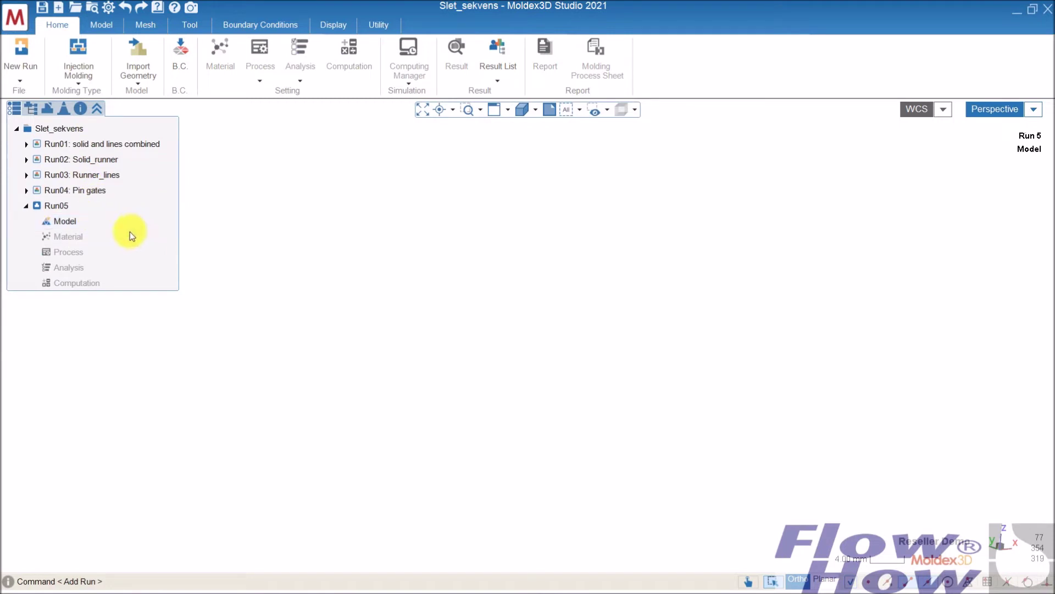
left_click(137, 50)
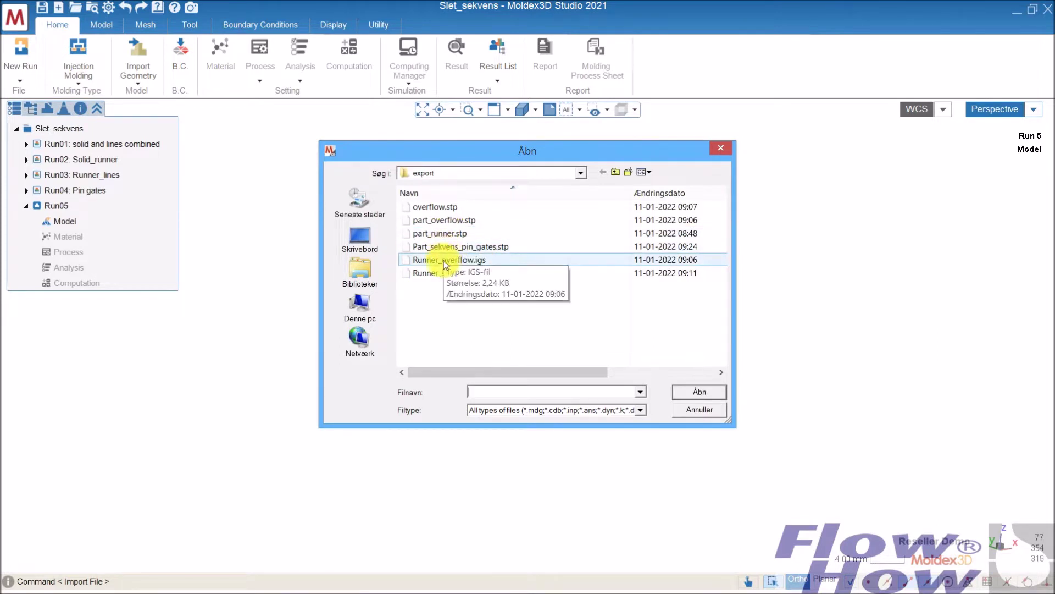
left_click(439, 233)
left_click(721, 388)
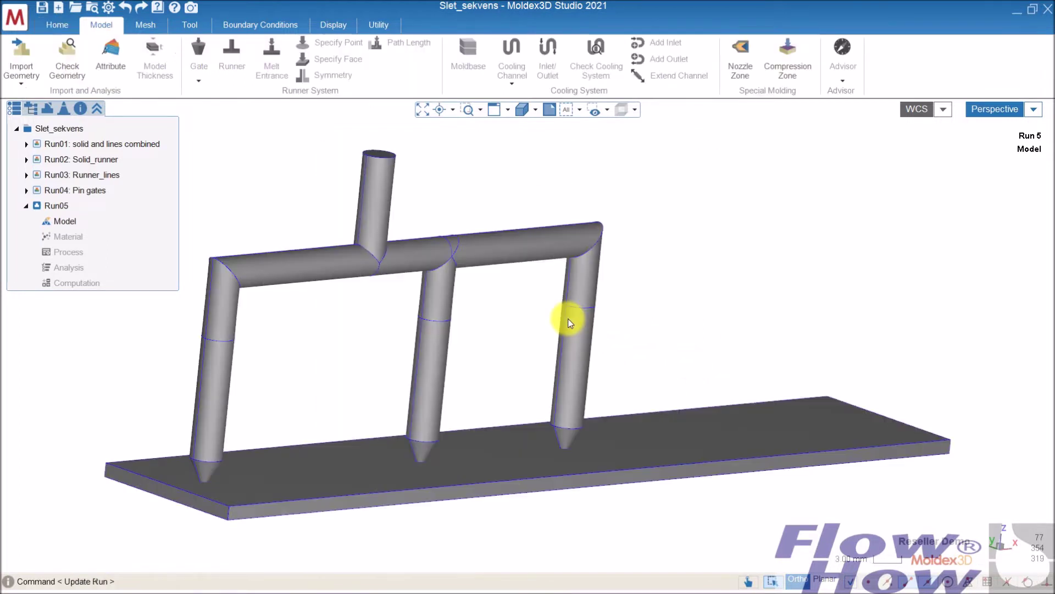
- Assign the Part attribute to the flat plate
scroll(601, 363, "up", 3)
middle_click_drag(601, 363, 613, 424)
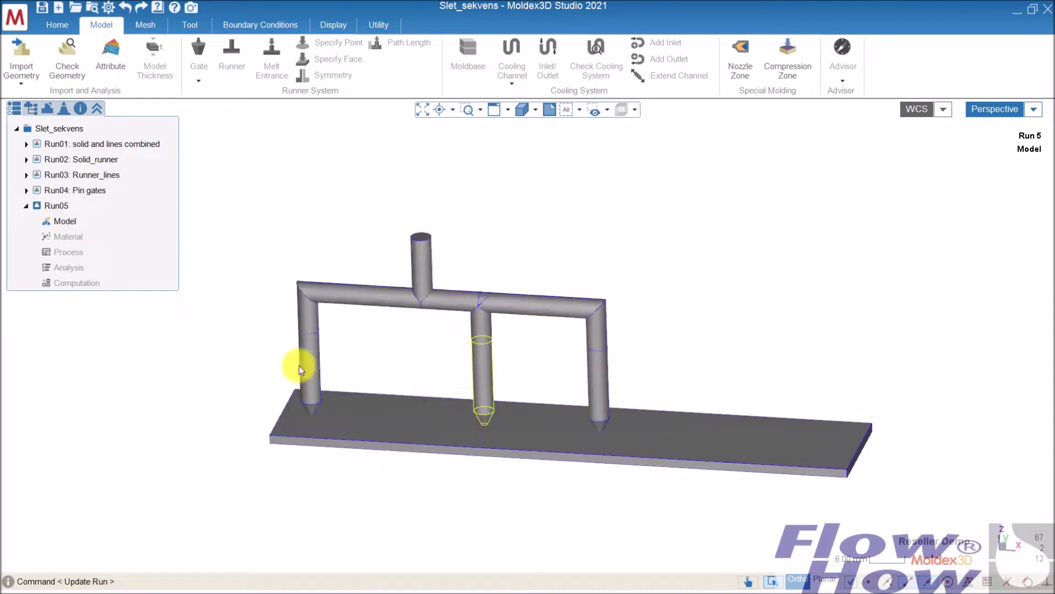
middle_click_drag(596, 385, 767, 425)
left_click(734, 412)
left_click(126, 63)
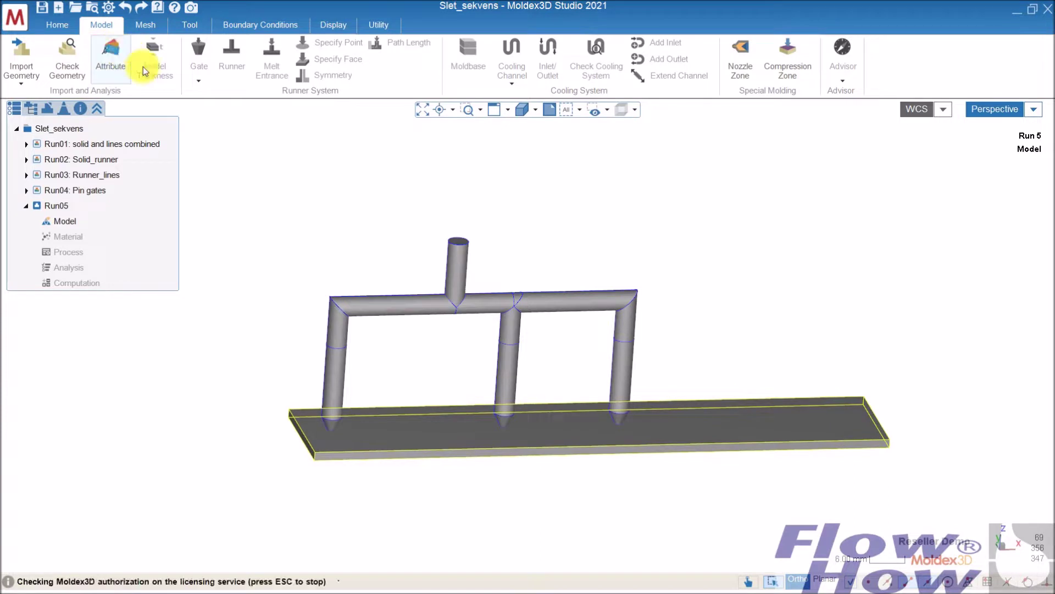
left_click(142, 145)
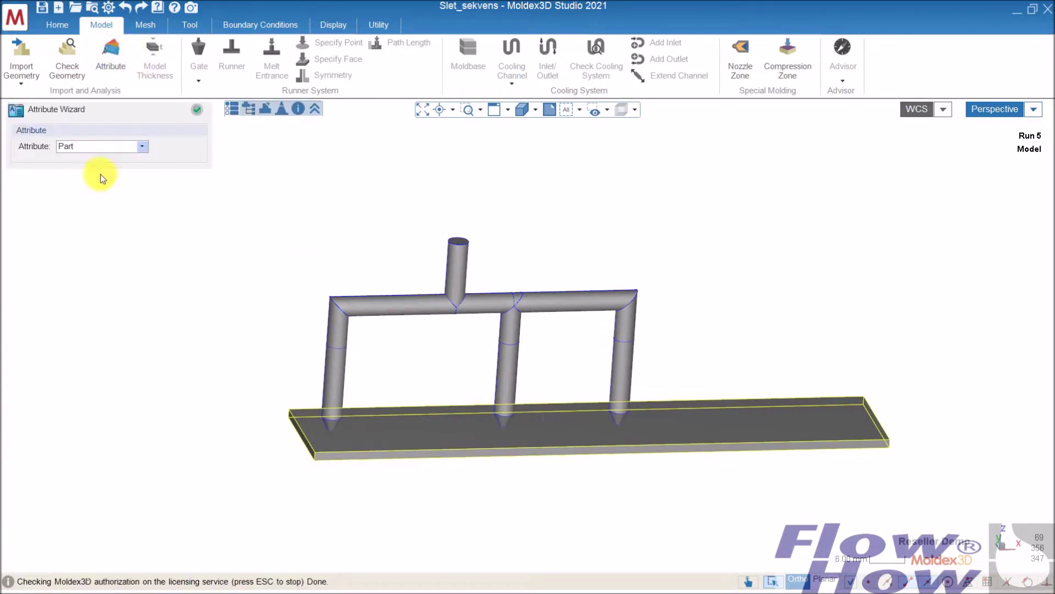
left_click(96, 175)
- Assign the Hot Runner attribute to the lower drop nearest the plate's left end
left_click(611, 383)
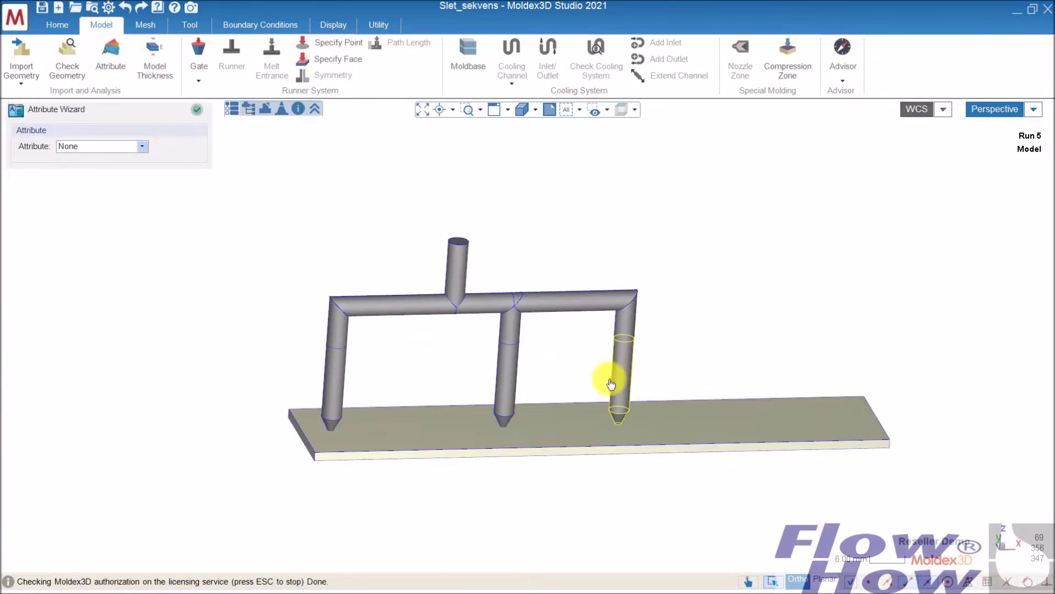
left_click(74, 146)
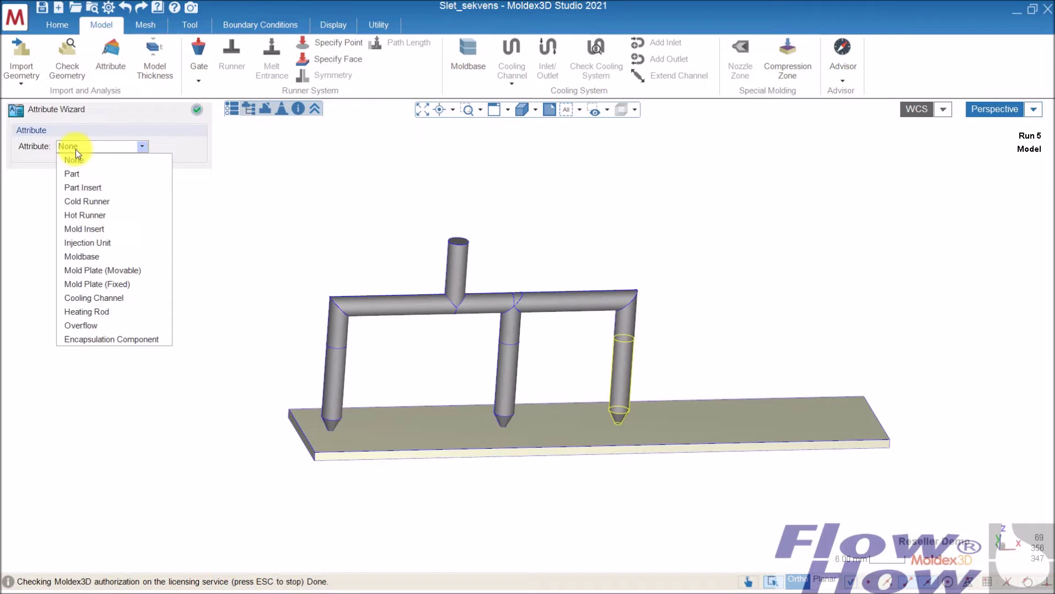
left_click(341, 374)
left_click(337, 372)
left_click(104, 147)
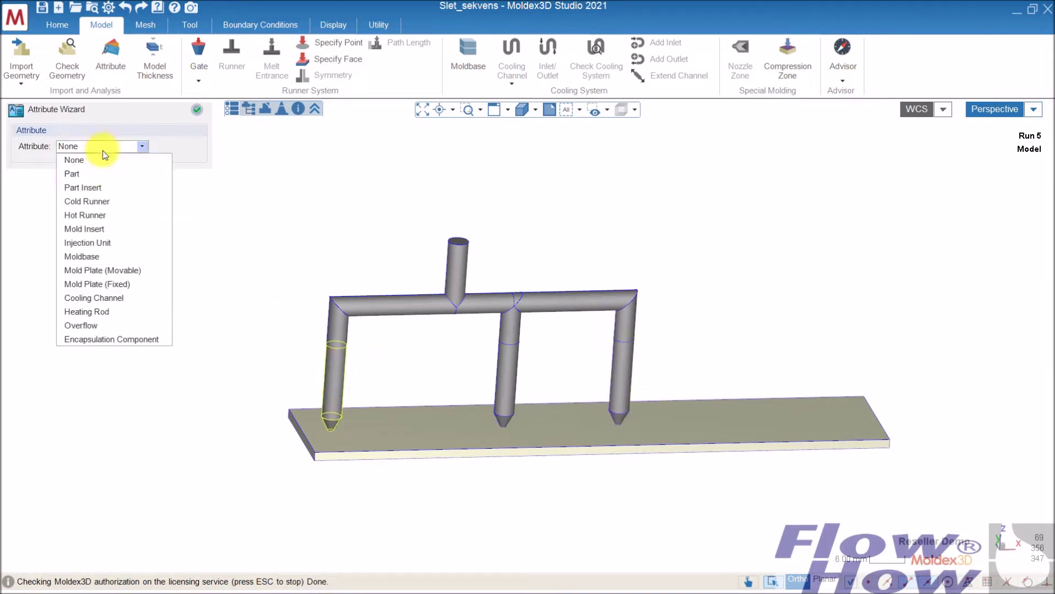
left_click(91, 215)
- Set the number of valve gate controls to 1 and give the first drop valve gate control ID 1
left_click(151, 188)
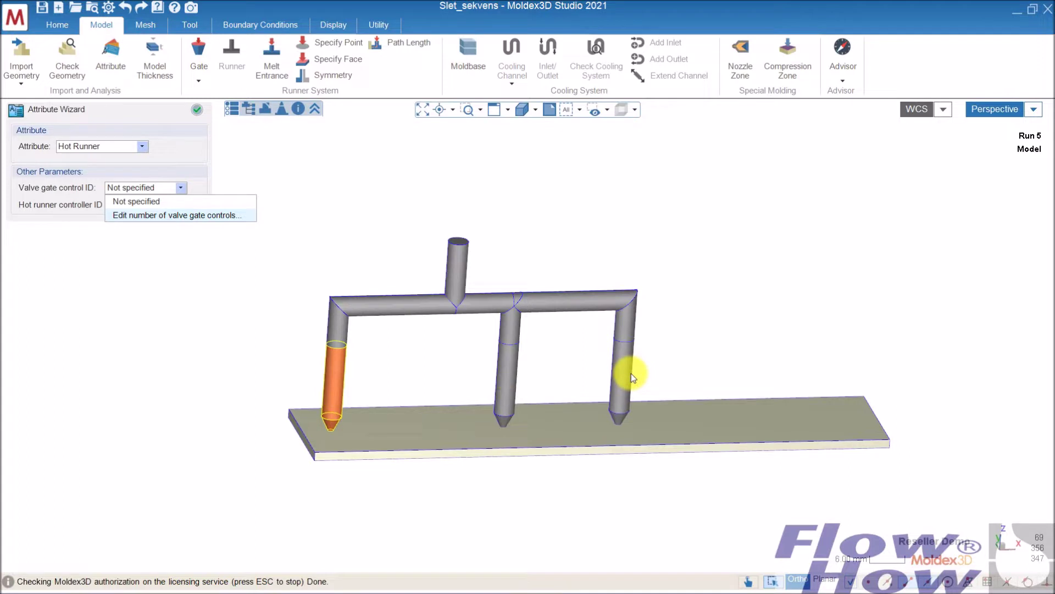
left_click(144, 214)
left_click_drag(249, 226, 225, 238)
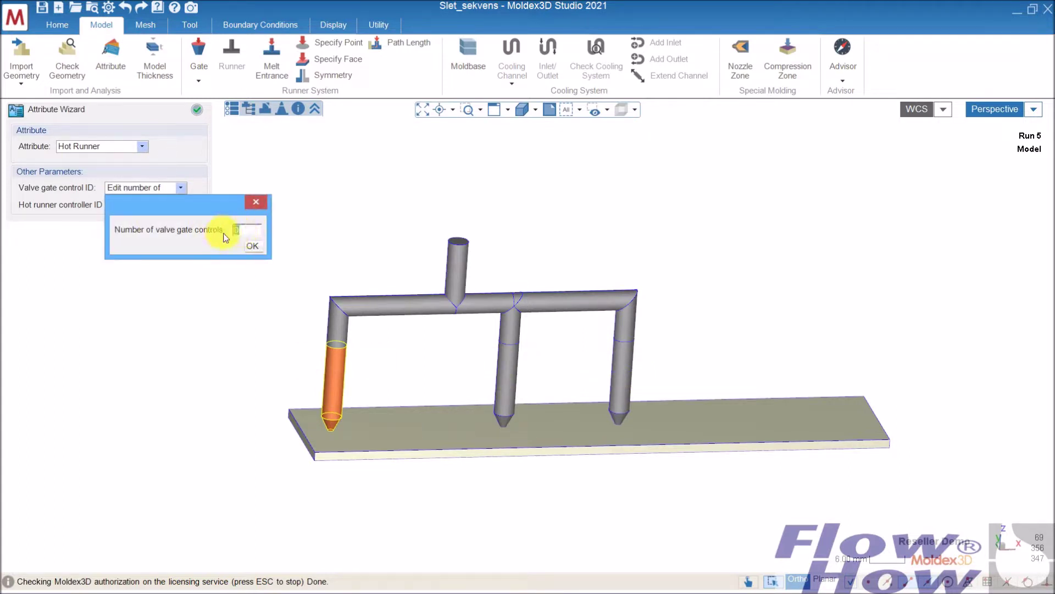
type("1")
key("Return")
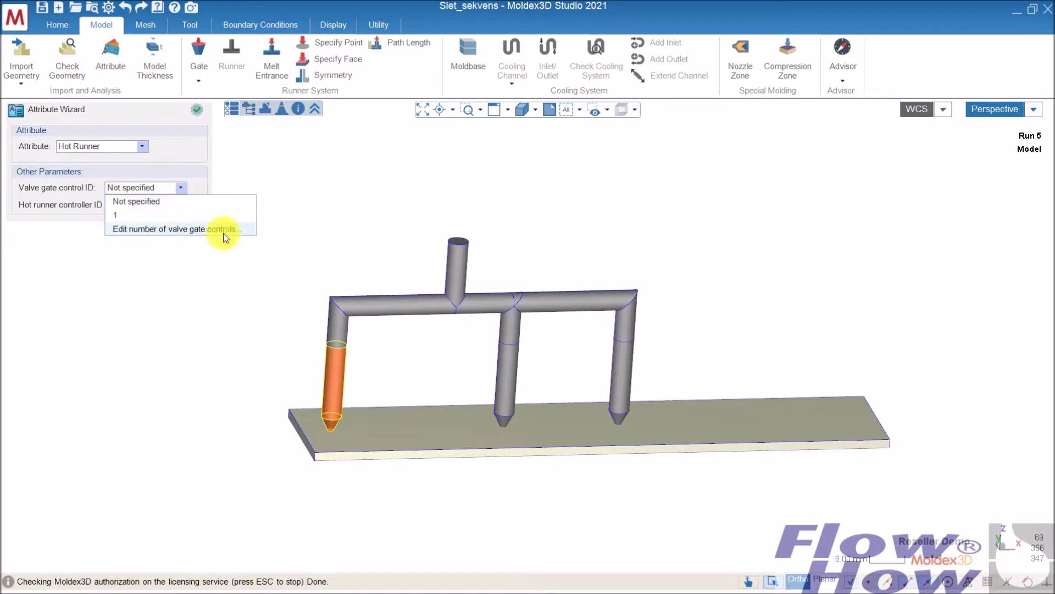
left_click(177, 219)
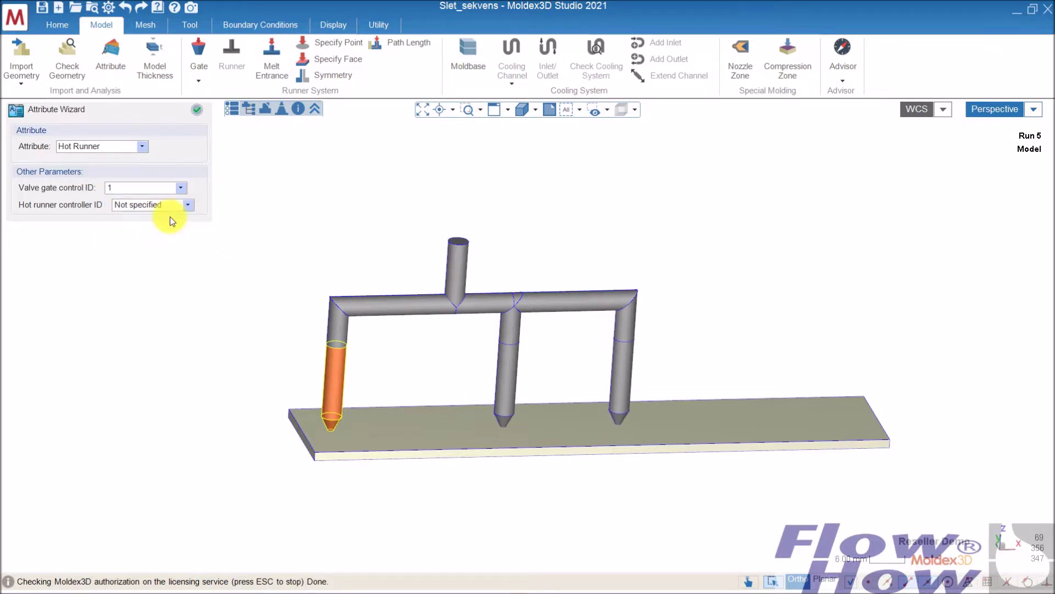
left_click(197, 109)
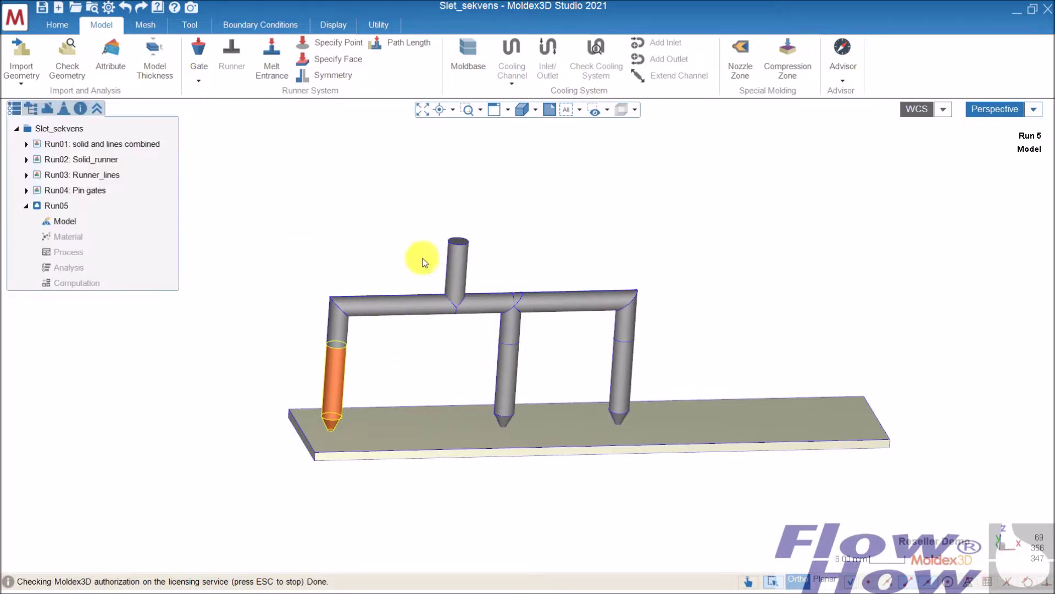
- Turn on the display of Valve Gate IDs in the model view
left_click(333, 24)
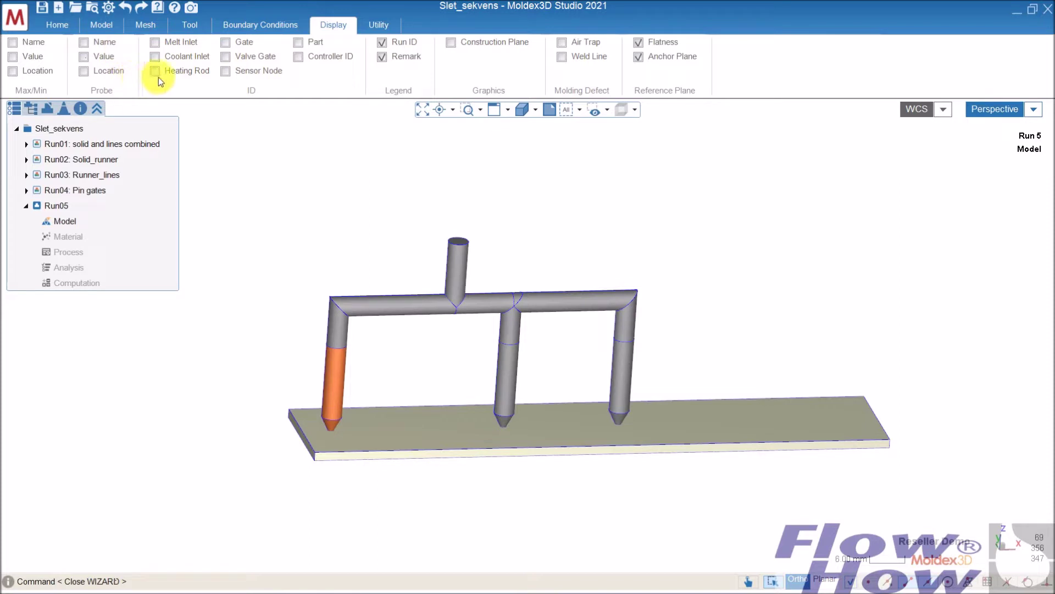
left_click(225, 58)
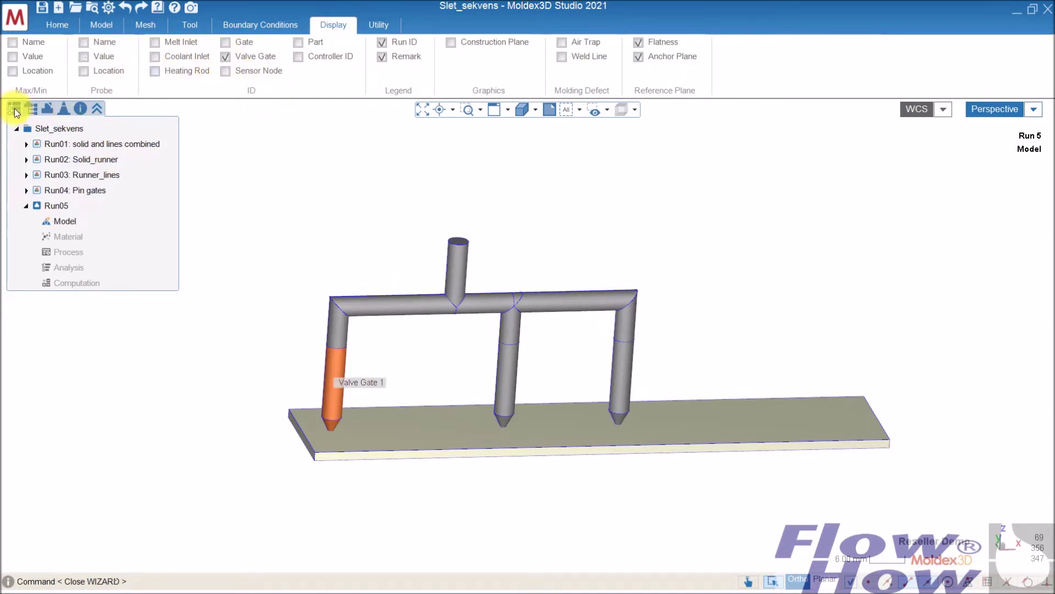
- Make the middle lower drop a Hot Runner, raise the number of valve gate controls to 2 and assign it ID 2
left_click(104, 26)
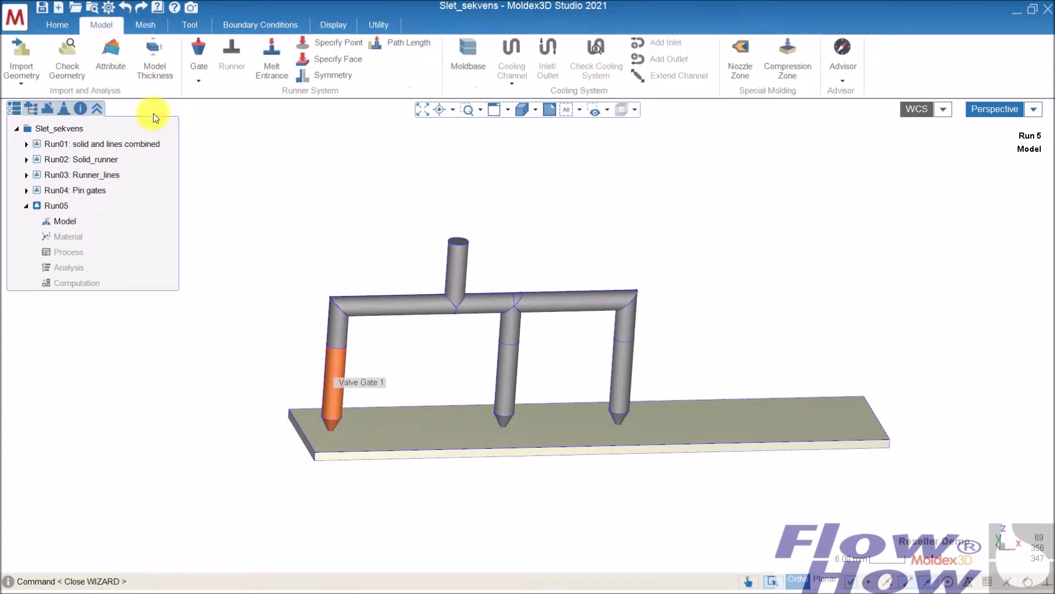
left_click(509, 371)
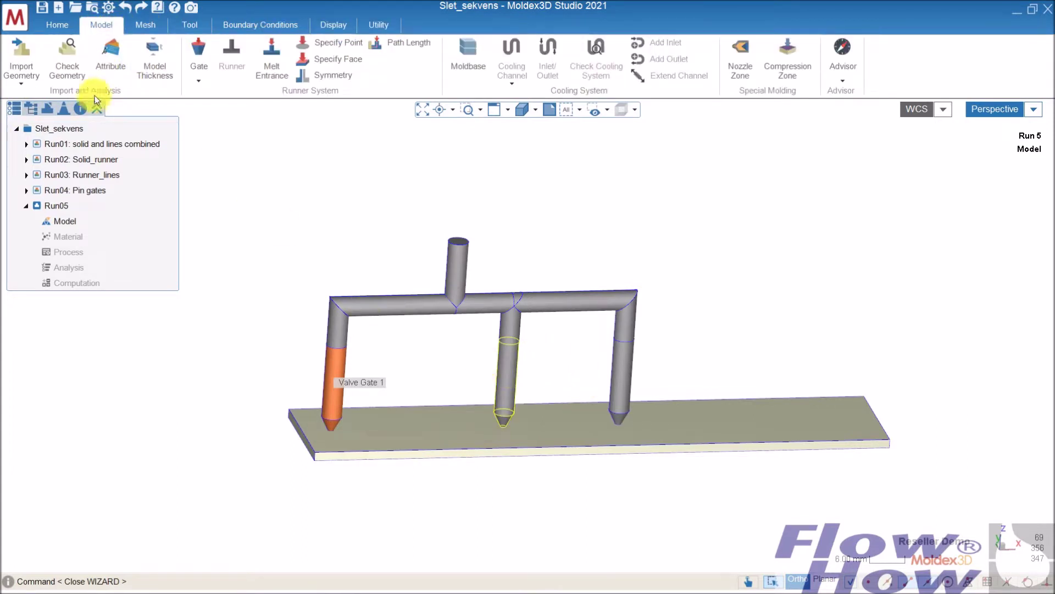
left_click(112, 55)
left_click(103, 146)
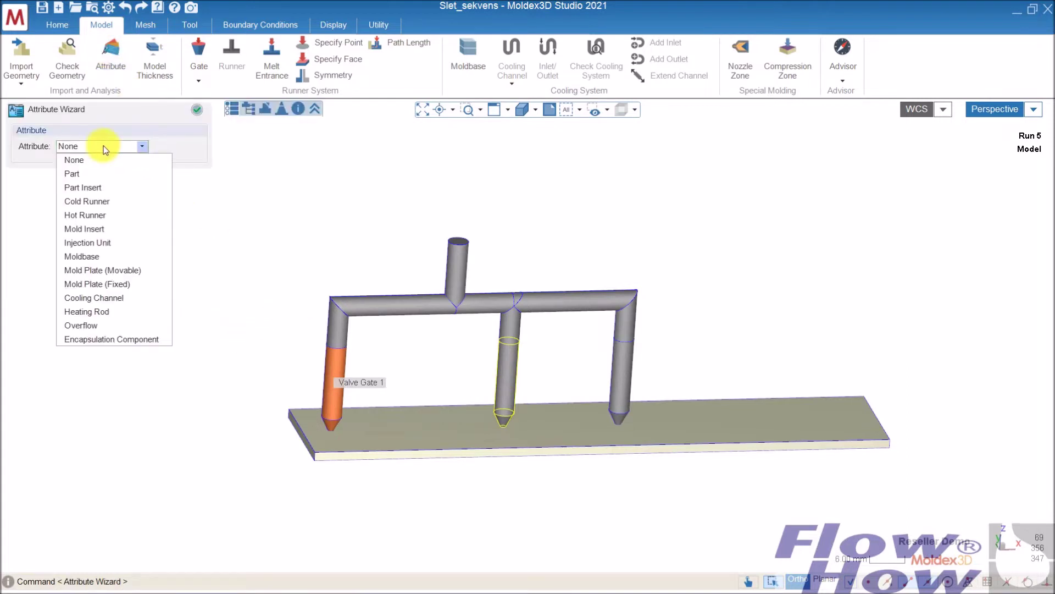
left_click(99, 216)
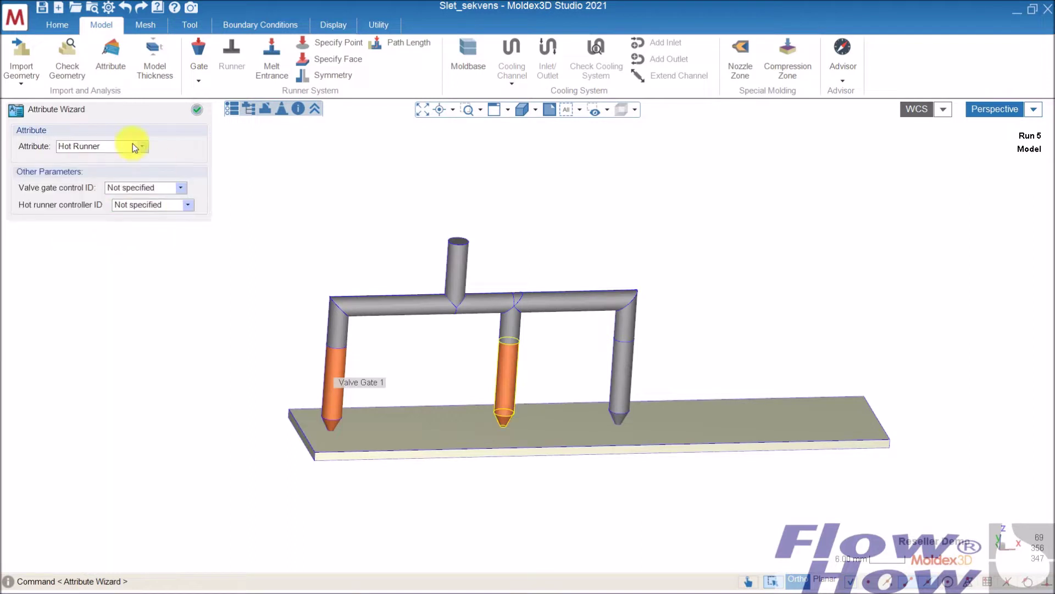
left_click(137, 187)
left_click(147, 230)
type("2")
key("Return")
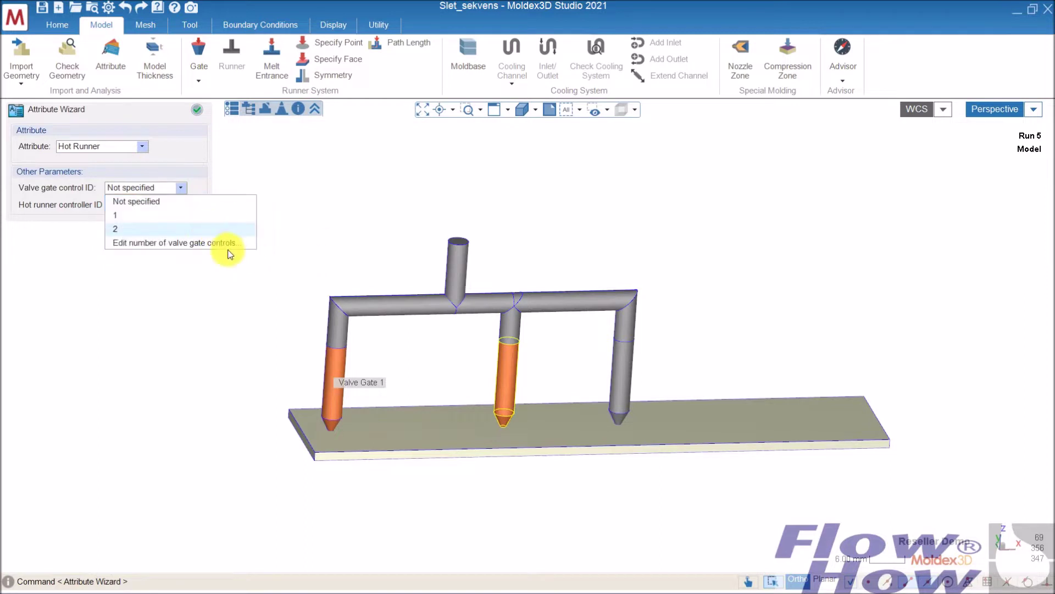
left_click(206, 229)
- Make the third lower drop a Hot Runner, raise the number of valve gate controls to 3 and assign it ID 3
left_click(614, 362)
left_click(98, 145)
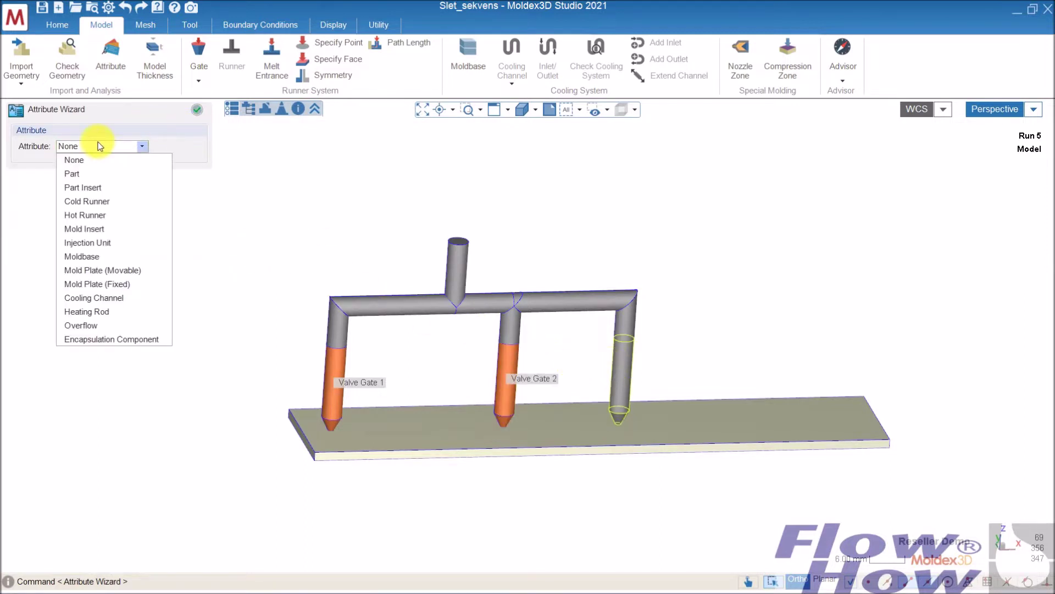
left_click(86, 215)
left_click(140, 188)
left_click(156, 240)
type("3")
key("Return")
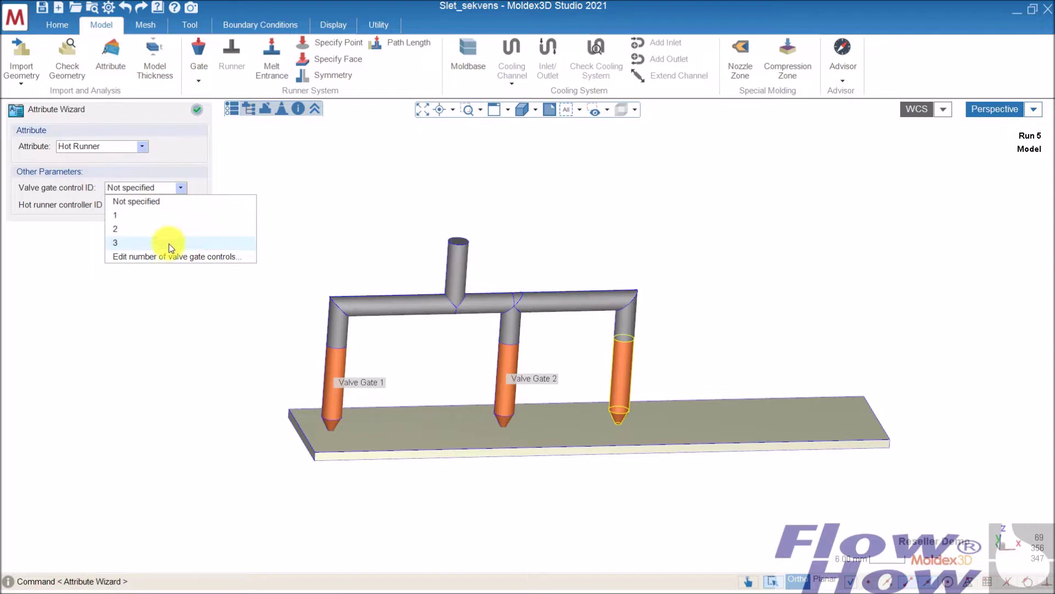
left_click(169, 243)
left_click(196, 110)
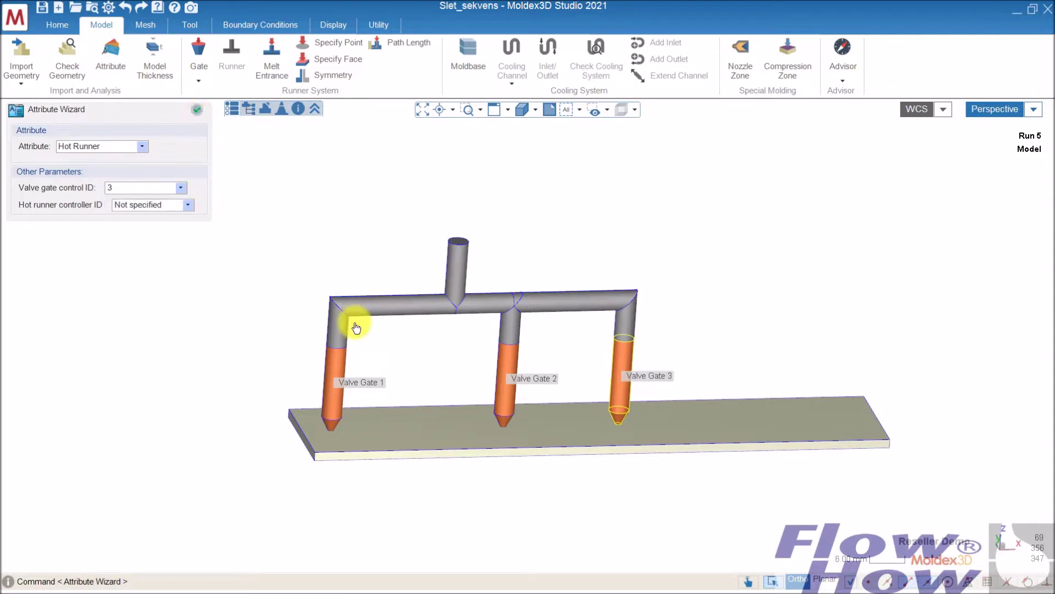
- Assign the Hot Runner attribute to the remaining manifold and sprue body, leaving its valve gate control ID unspecified
left_click(330, 302)
left_click(132, 146)
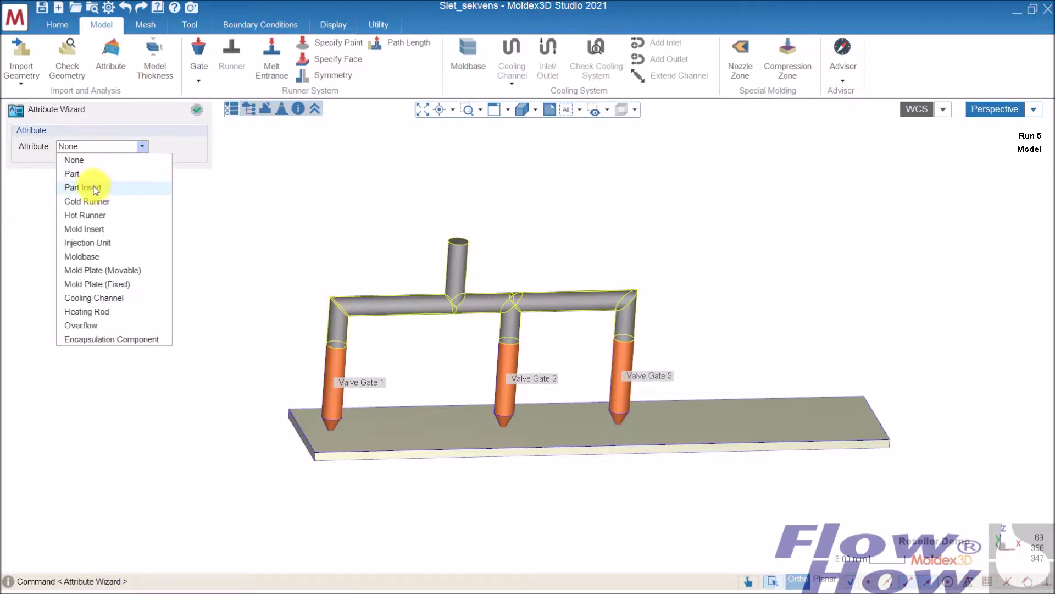
left_click(85, 214)
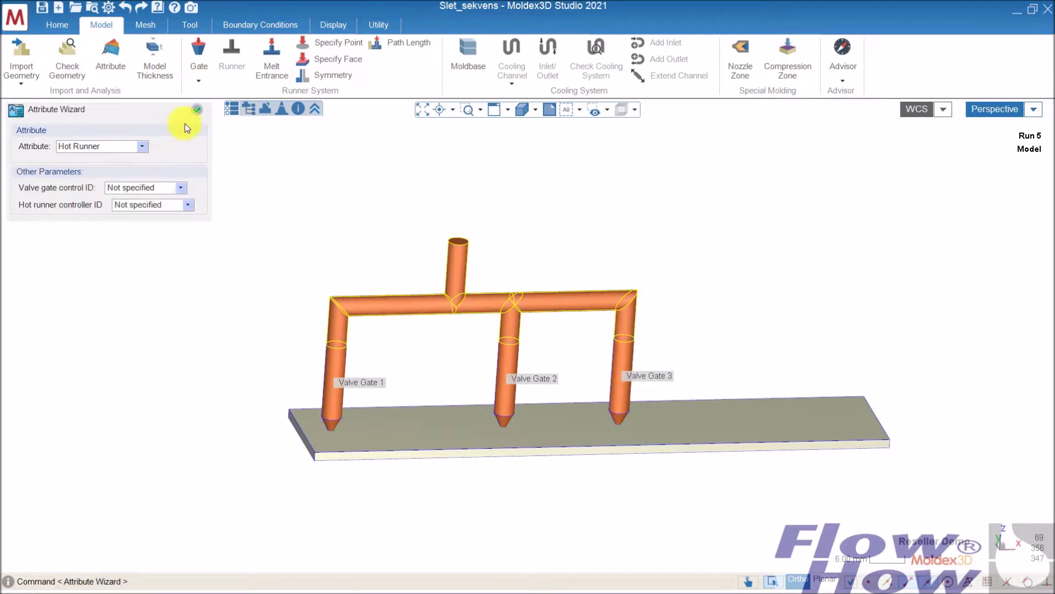
left_click(197, 112)
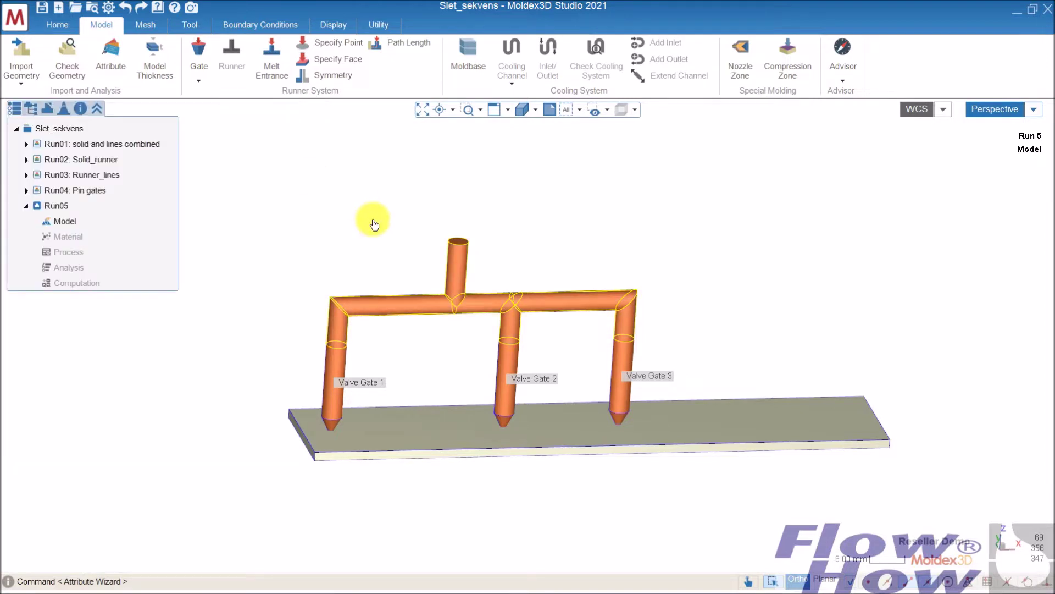
- Add a Melt Inlet Face boundary condition with ID 1 on the sprue's top face
left_click(349, 62)
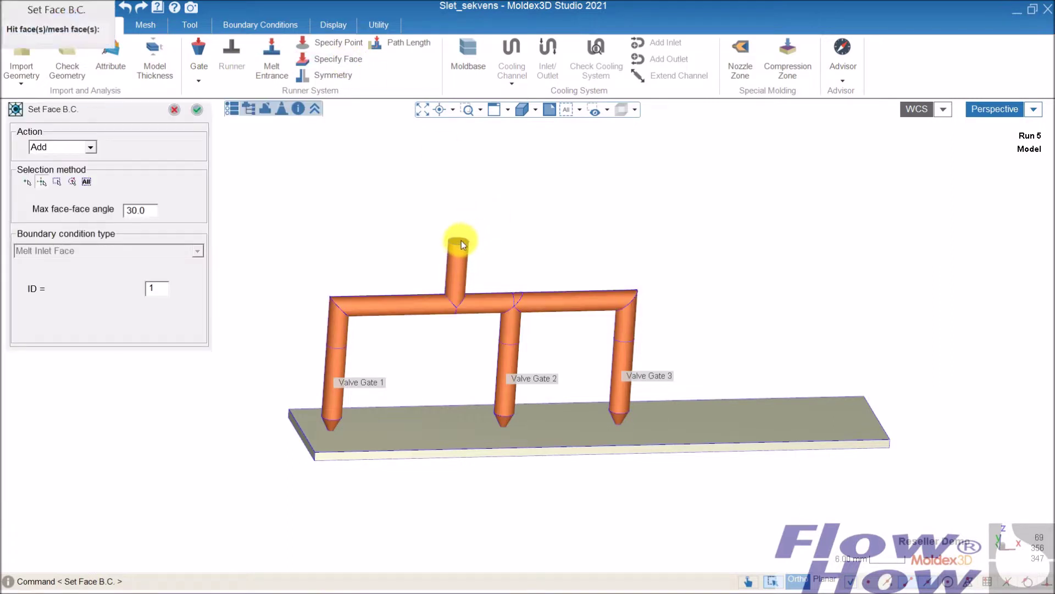
left_click(197, 109)
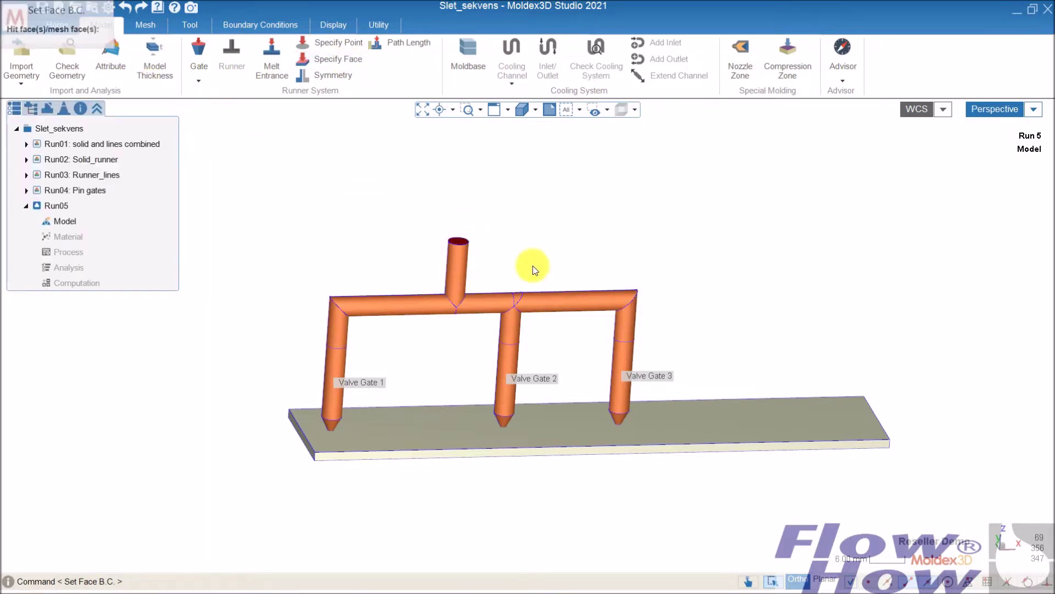
middle_click_drag(696, 250, 621, 264)
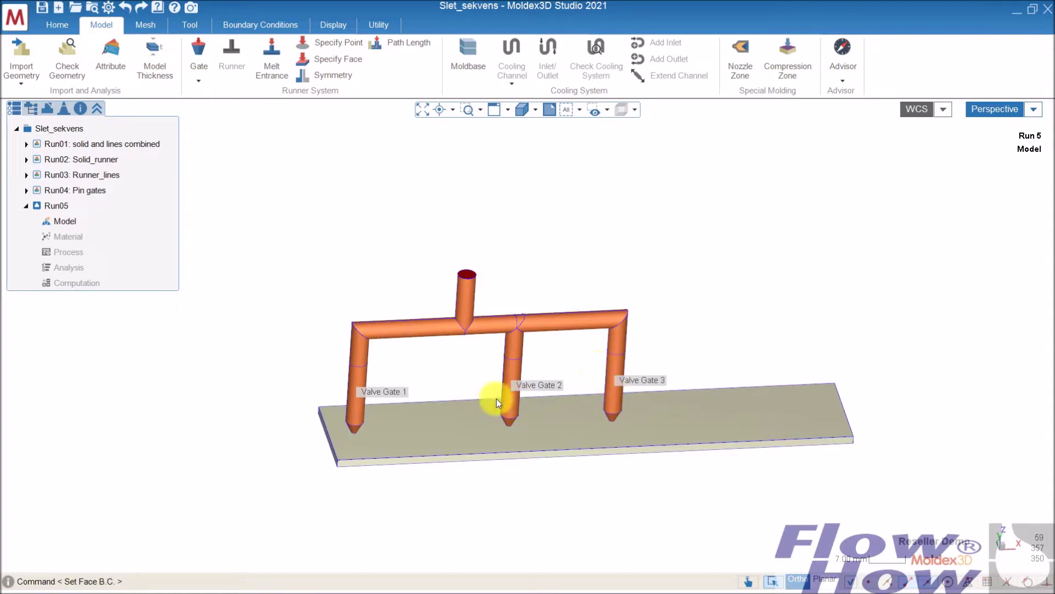
mouse_move(484, 365)
middle_mouse_down()
mouse_move(488, 332)
mouse_move(495, 351)
middle_mouse_up()
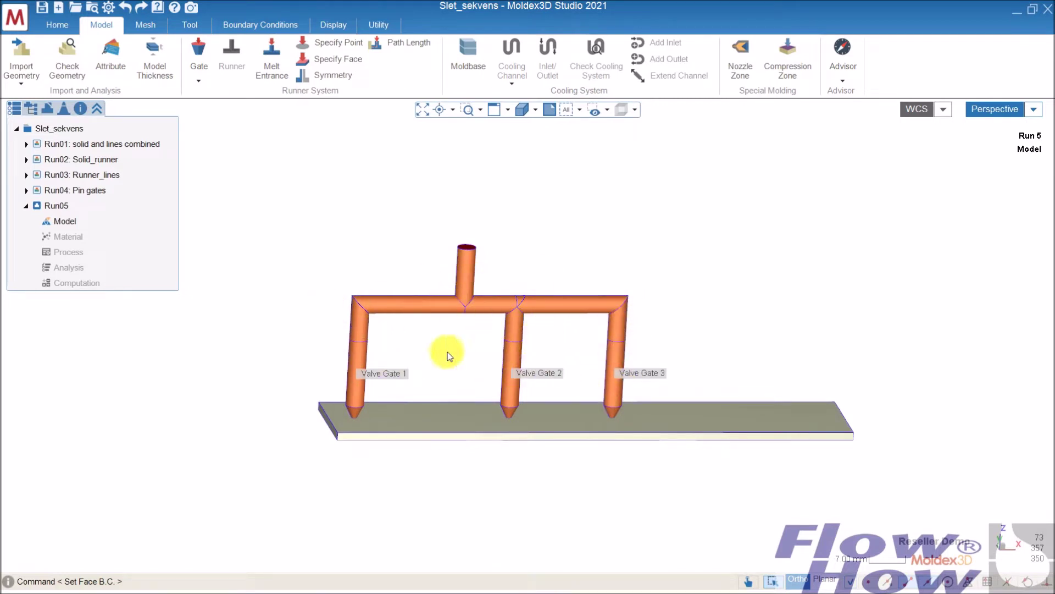
left_click(516, 352)
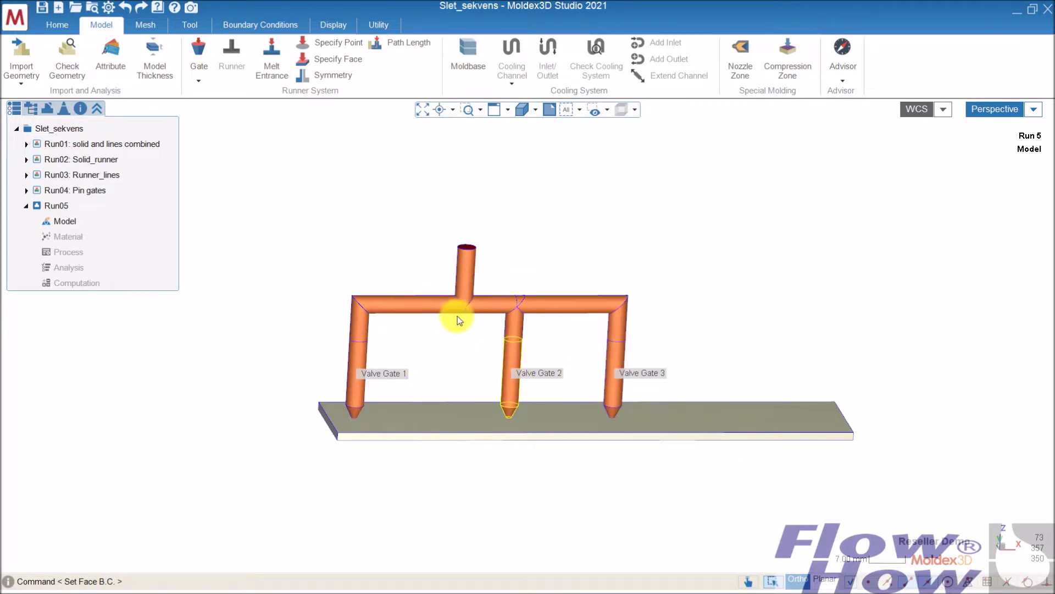
middle_click_drag(449, 369, 463, 373)
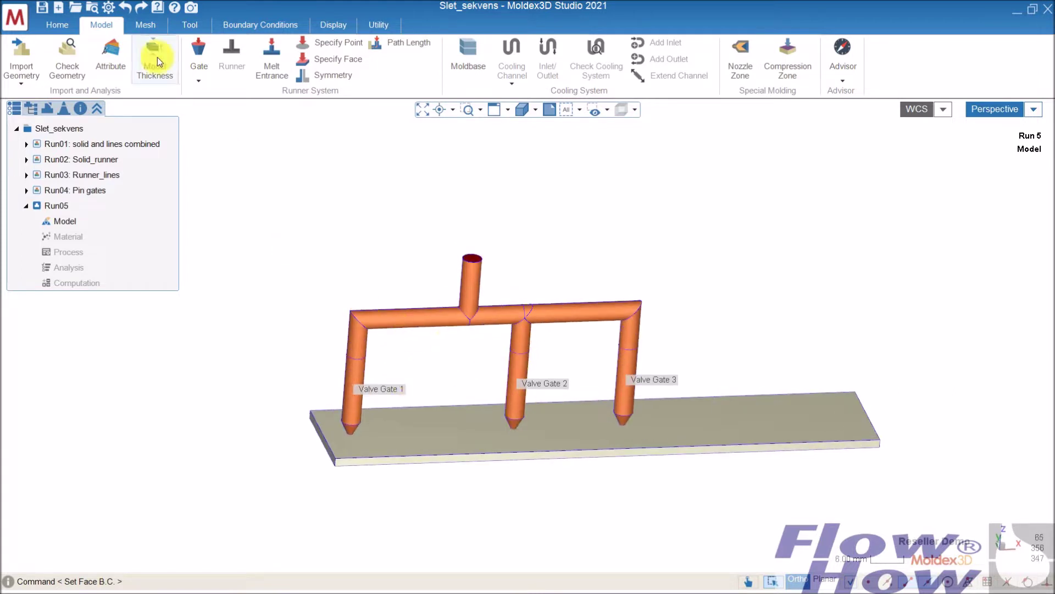
- Seed the plate part with a global mesh size of 1 and accept its node seeding without adjusting individual edges
left_click(145, 24)
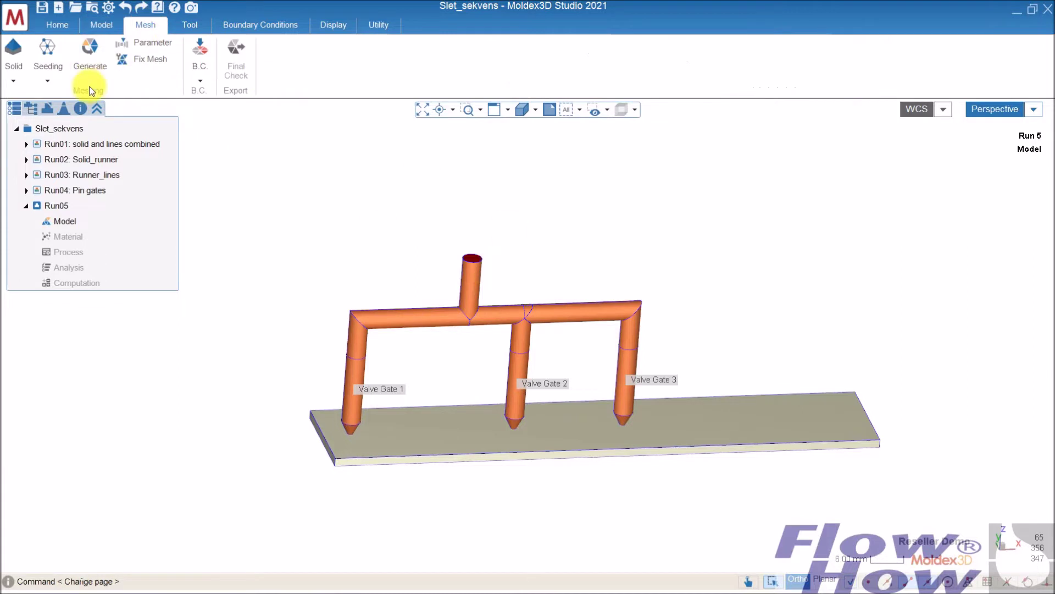
left_click(49, 48)
left_click(453, 423)
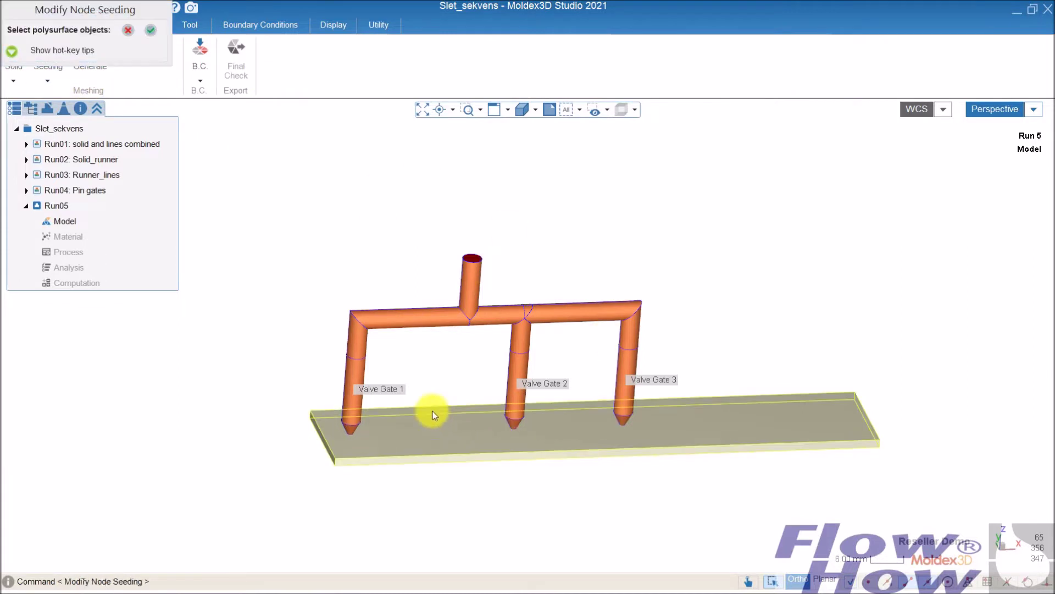
left_click(151, 34)
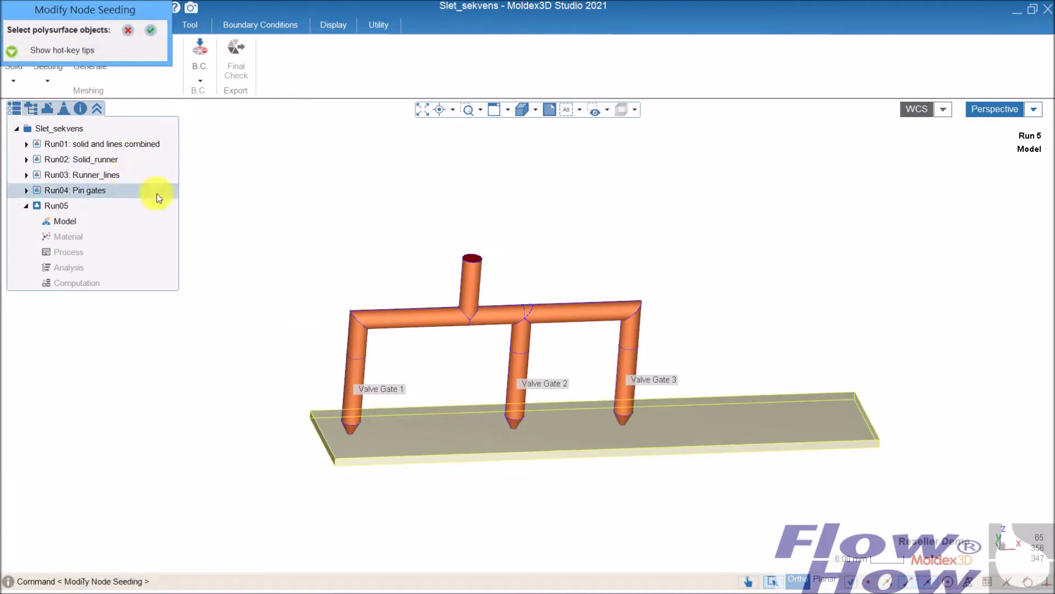
double_click(91, 152)
type("1")
left_click(183, 205)
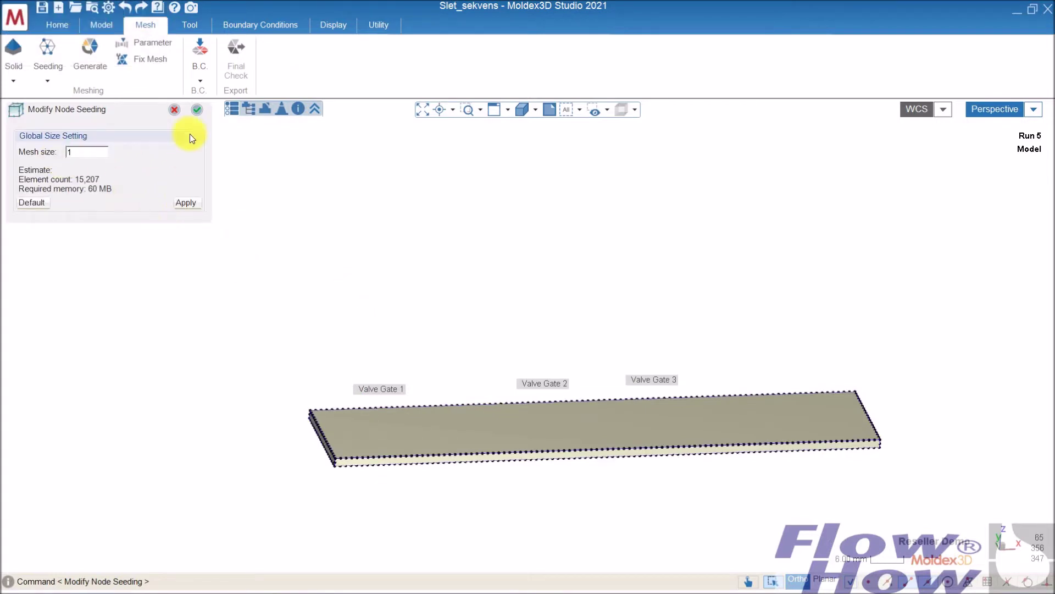
left_click(197, 109)
left_click(196, 112)
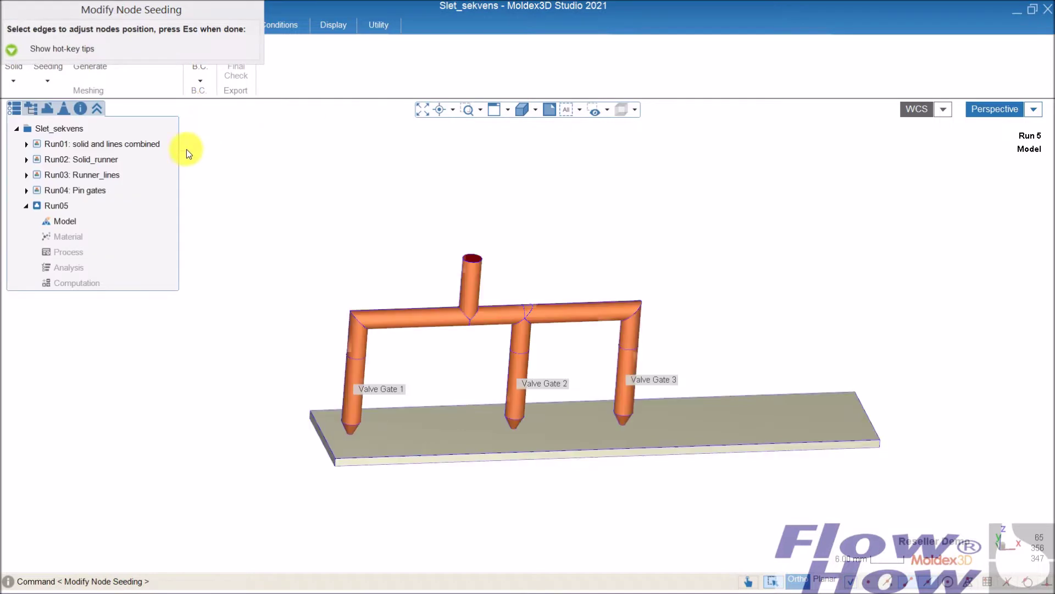
- Select the three hot runner drops and the manifold body and apply node seeding with a global mesh size of 0.6
left_click(358, 368)
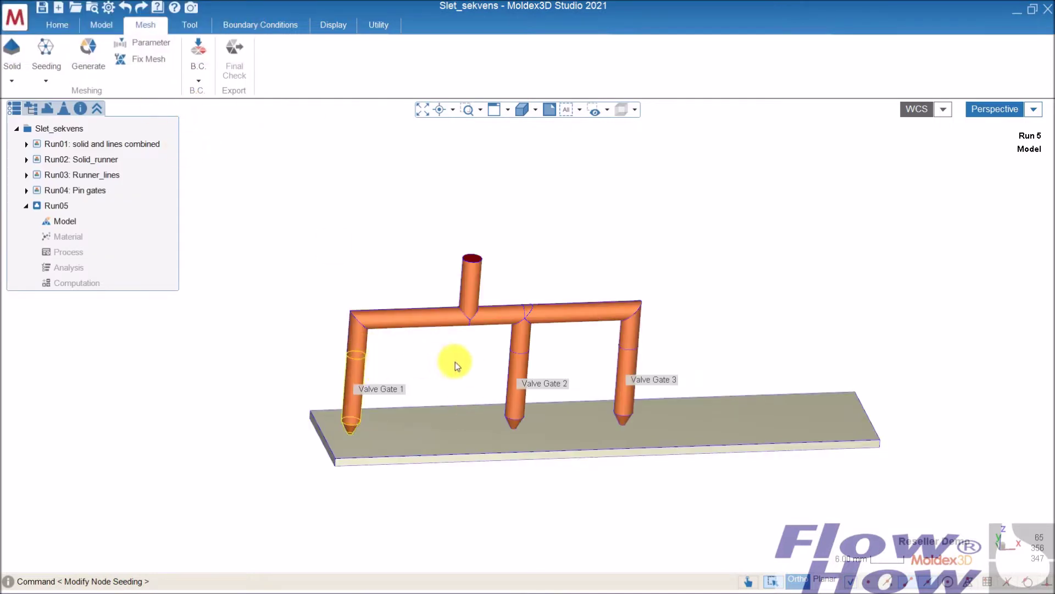
left_click(519, 370)
left_click(624, 360)
left_click(549, 312)
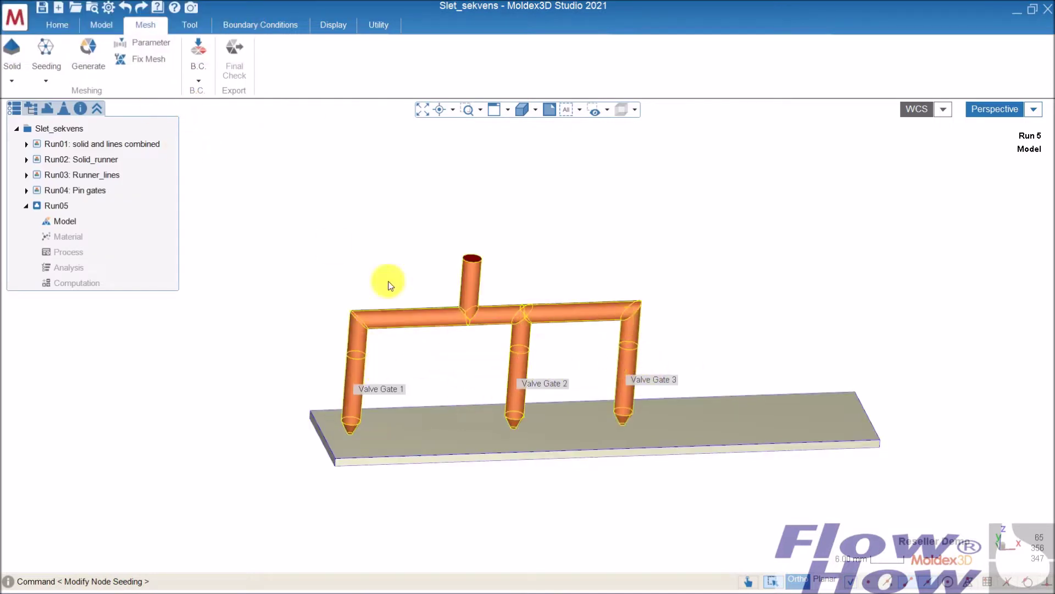
left_click(49, 48)
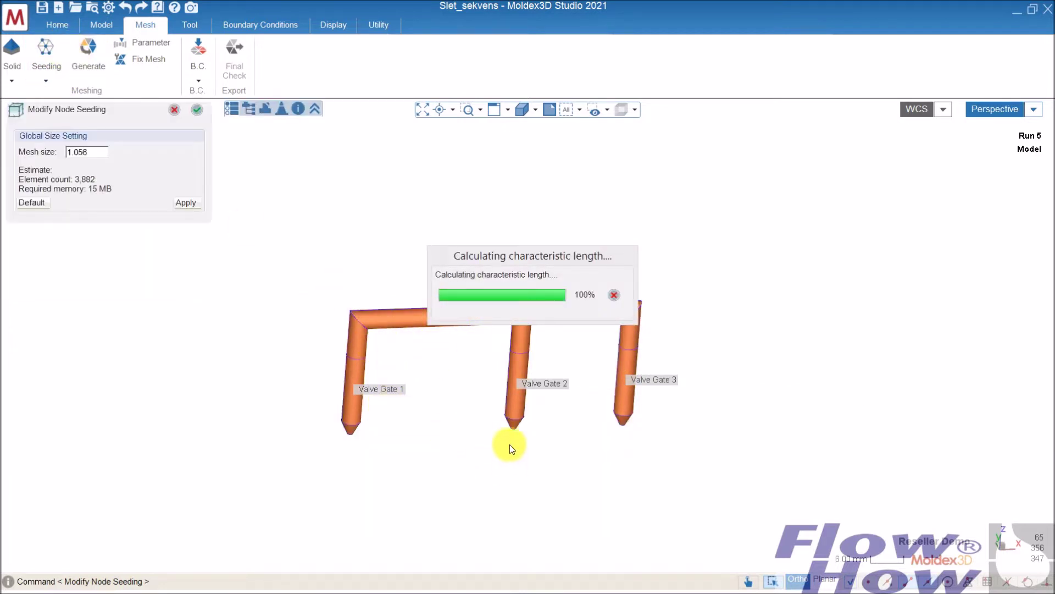
middle_click_drag(496, 439, 558, 297)
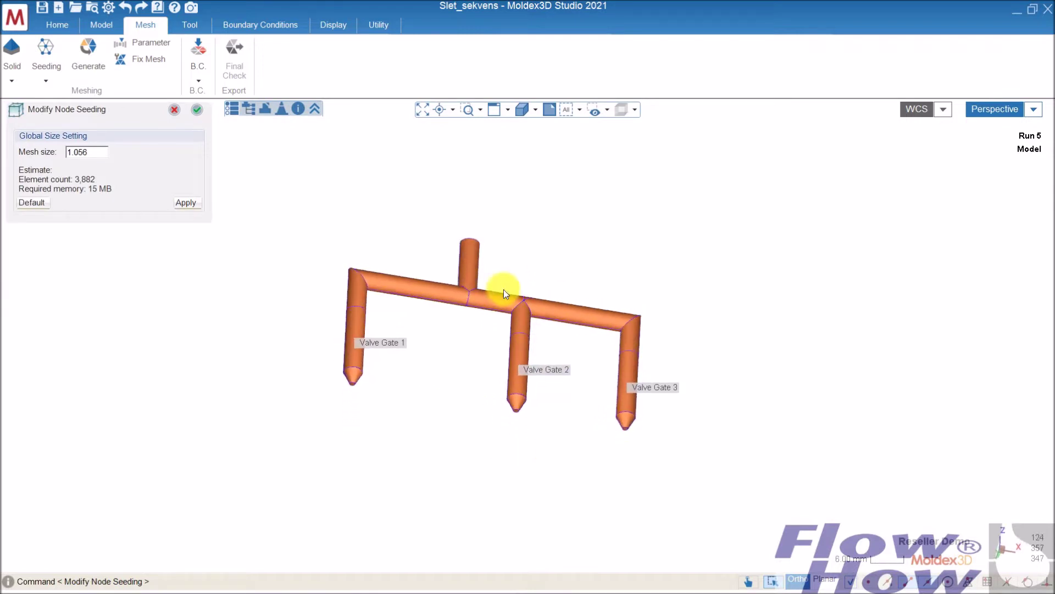
double_click(66, 153)
type(".6")
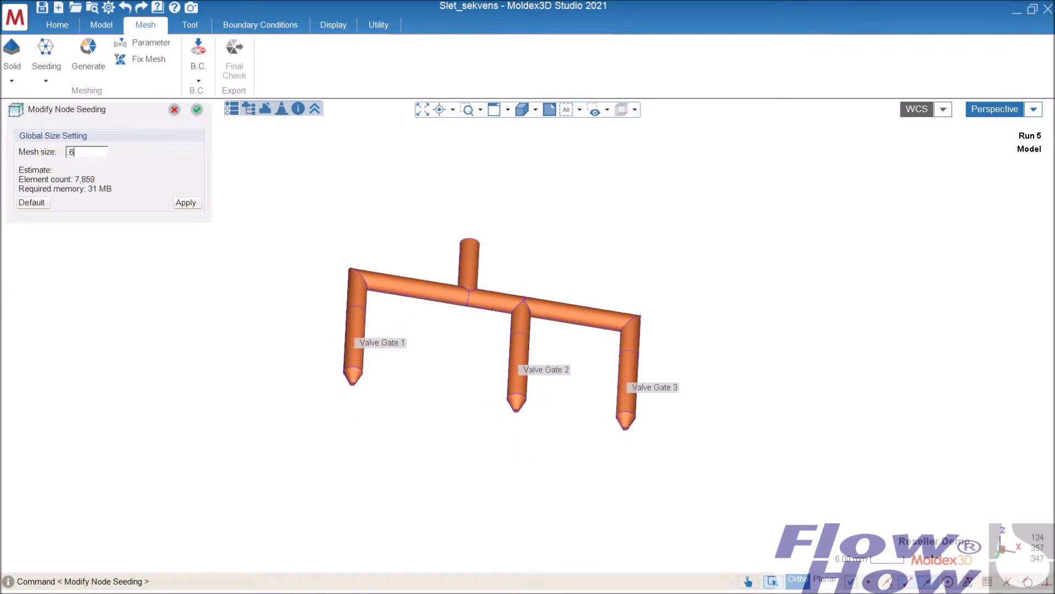
left_click(187, 201)
- Inspect the seeding at the drop tips, reapply it and accept the runner's node seeding
middle_click_drag(493, 307, 530, 410)
scroll(511, 438, "up", 6)
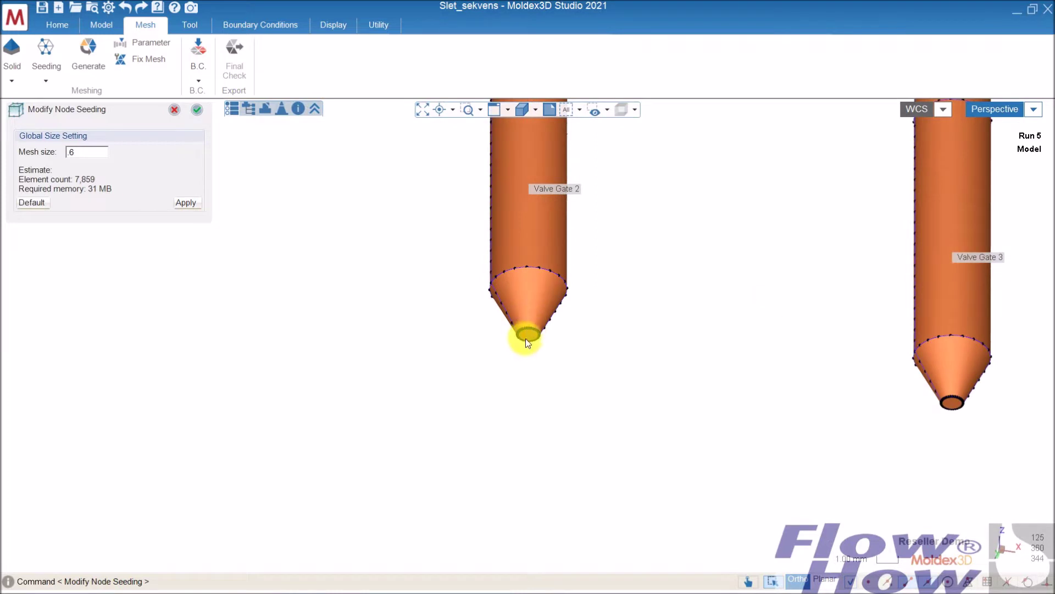
scroll(526, 338, "down", 6)
middle_click_drag(545, 297, 572, 377)
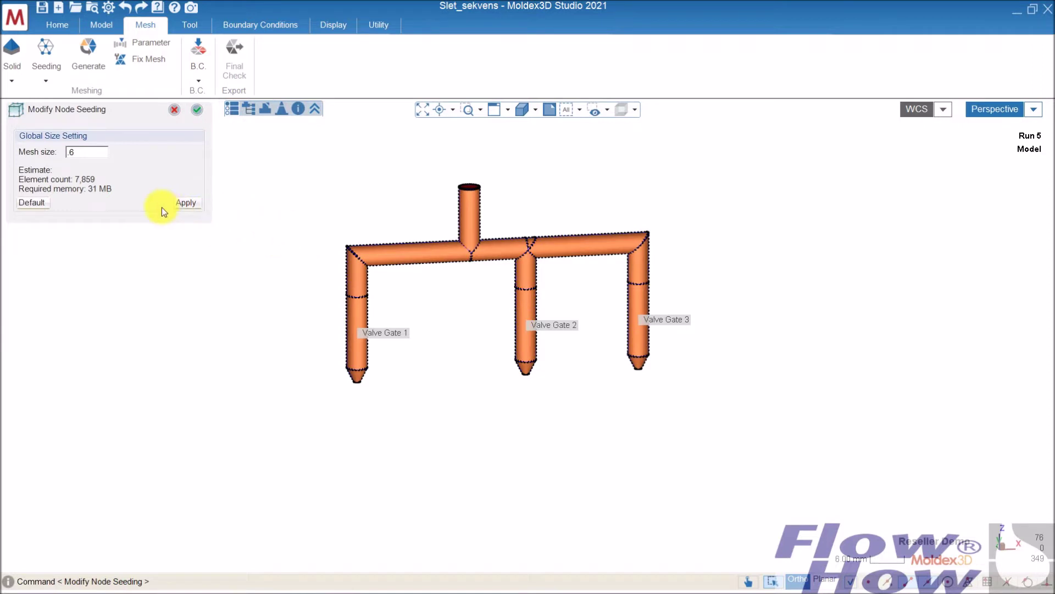
left_click(187, 204)
left_click(196, 110)
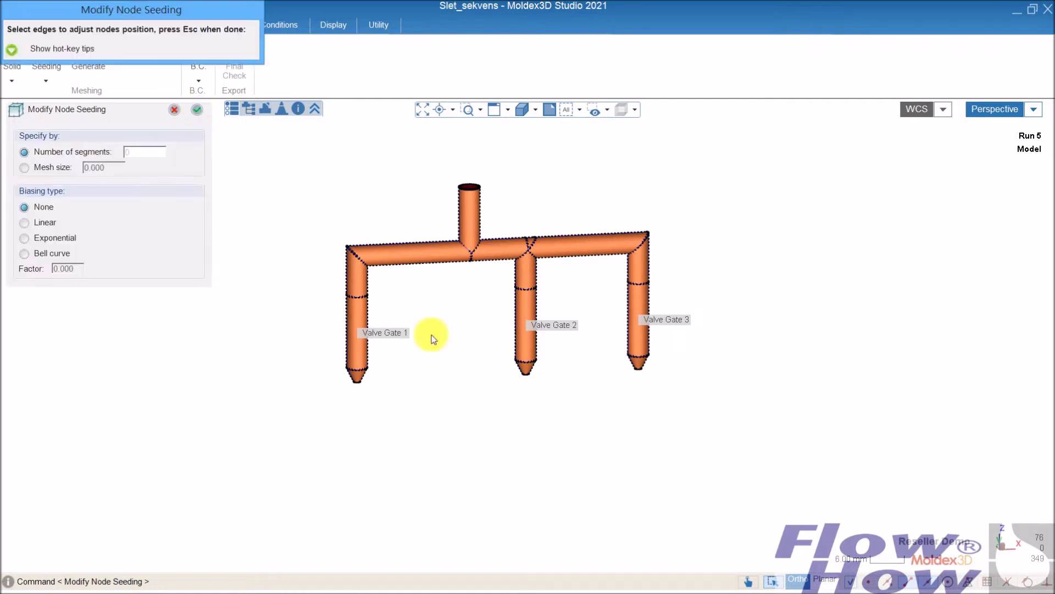
left_click(197, 110)
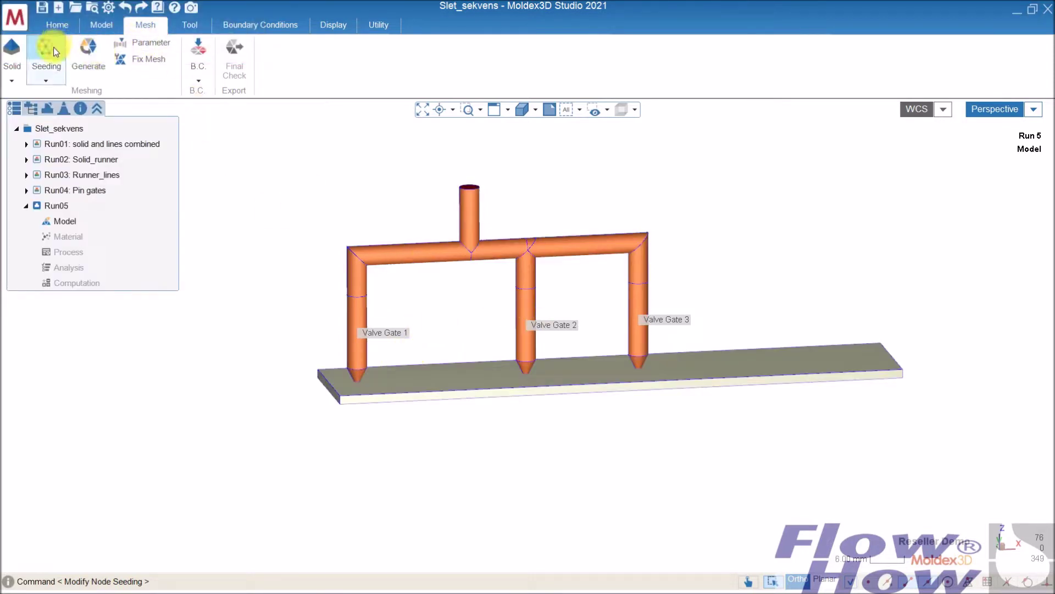
- Generate the BLM surface and solid mesh for the part and runner, and inspect the mesh around the gates
left_click(88, 52)
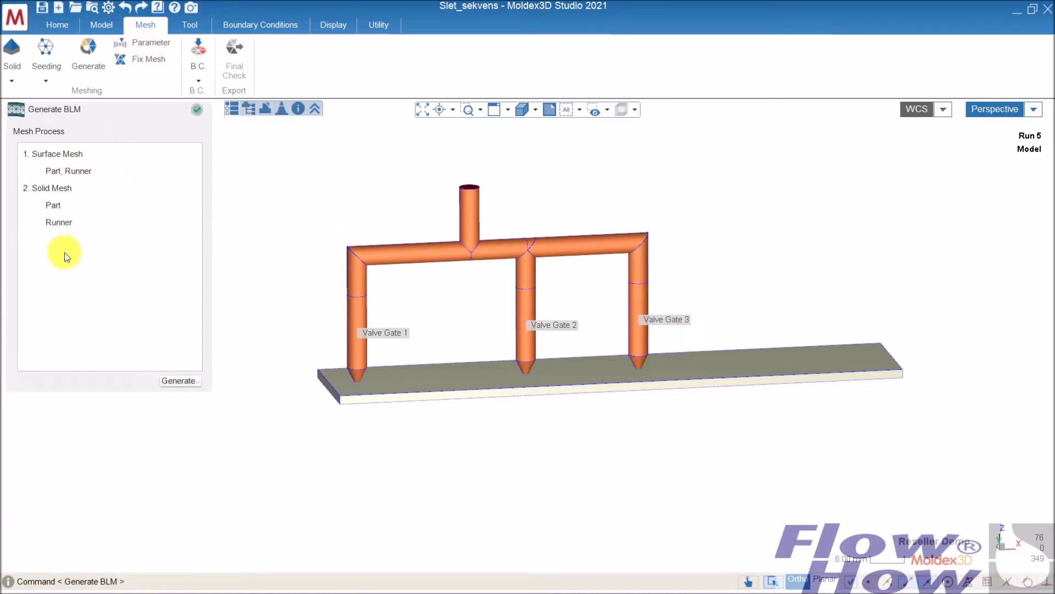
left_click(186, 384)
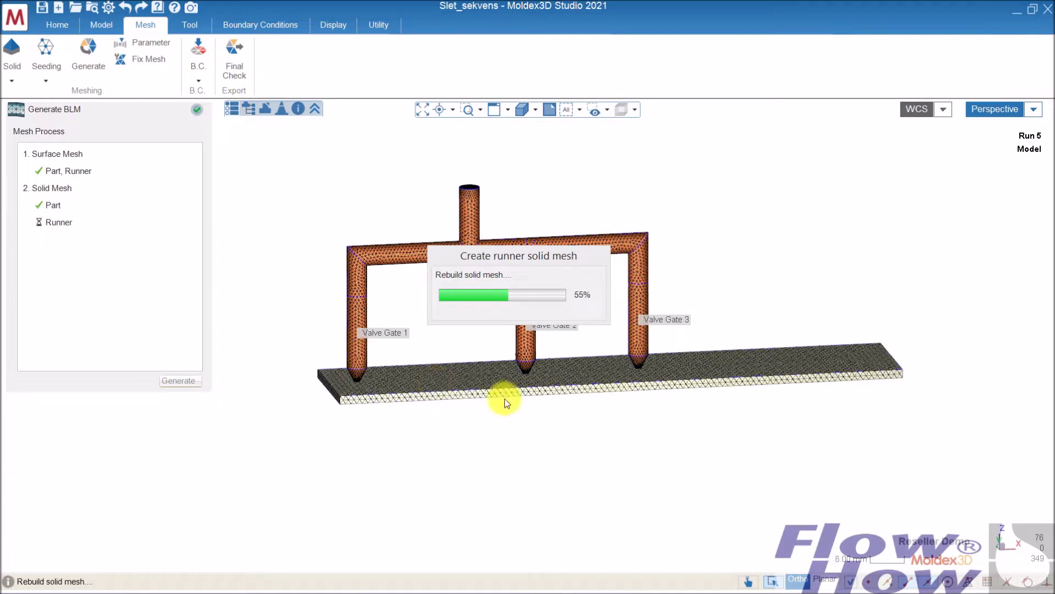
middle_click_drag(678, 396, 668, 390)
scroll(642, 387, "up", 4)
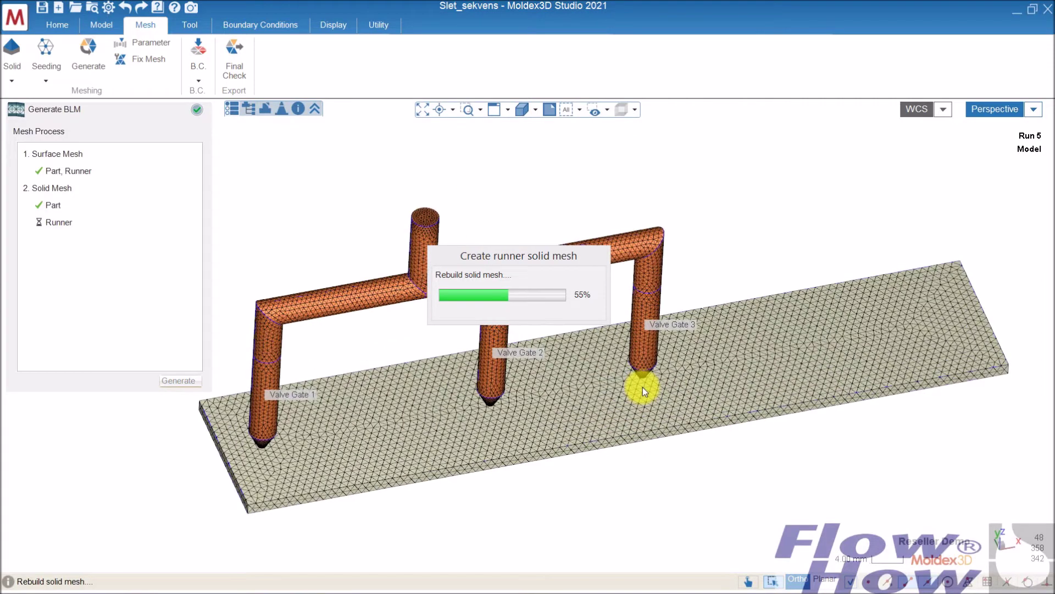
scroll(653, 357, "up", 2)
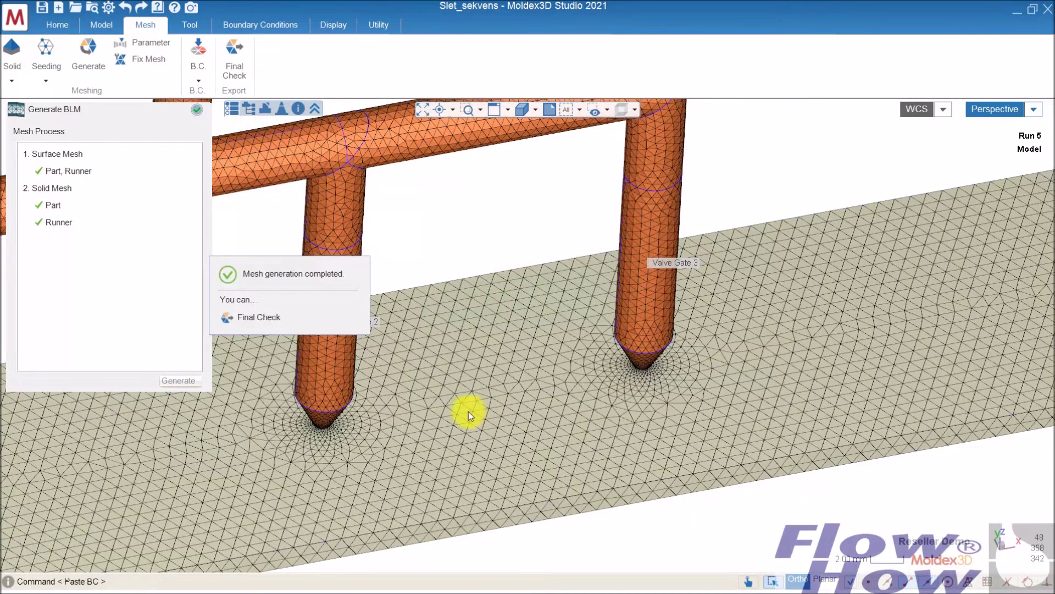
- Run the final check with Z as parting direction and export the mesh file part_runner for the simulation
left_click(242, 316)
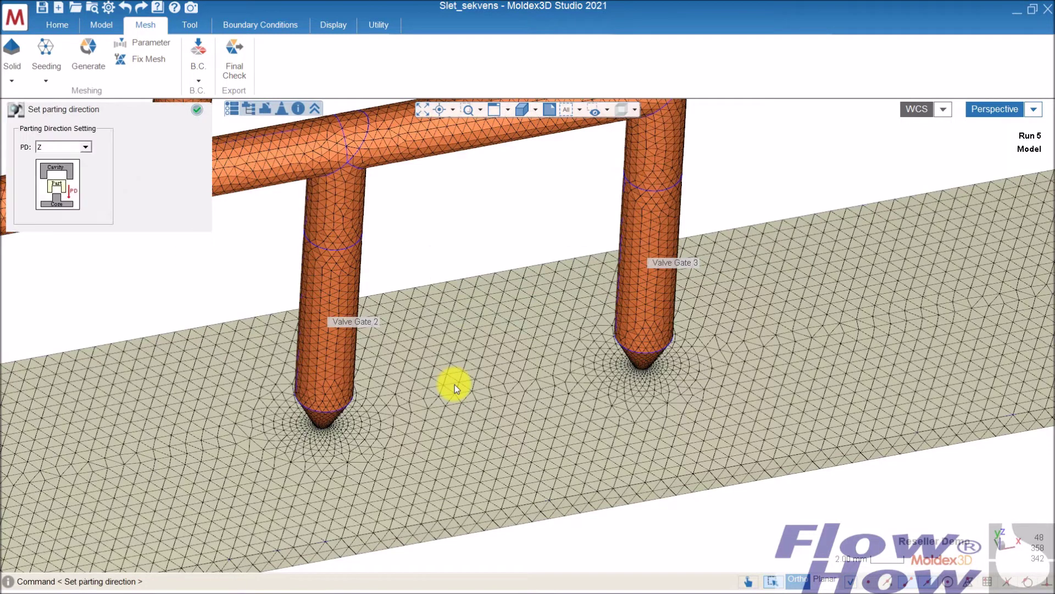
left_click(196, 110)
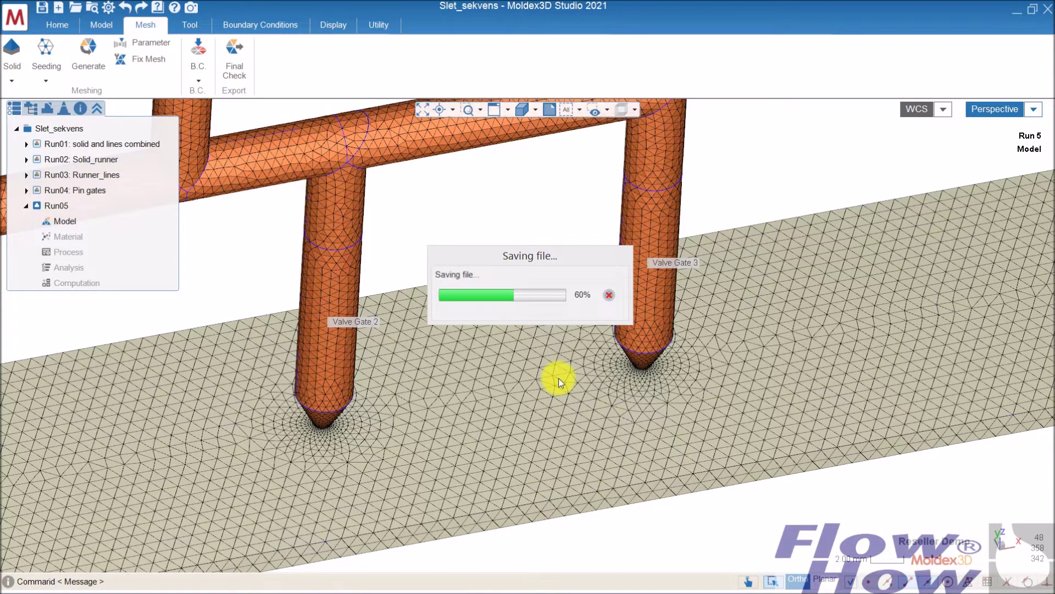
left_click(595, 318)
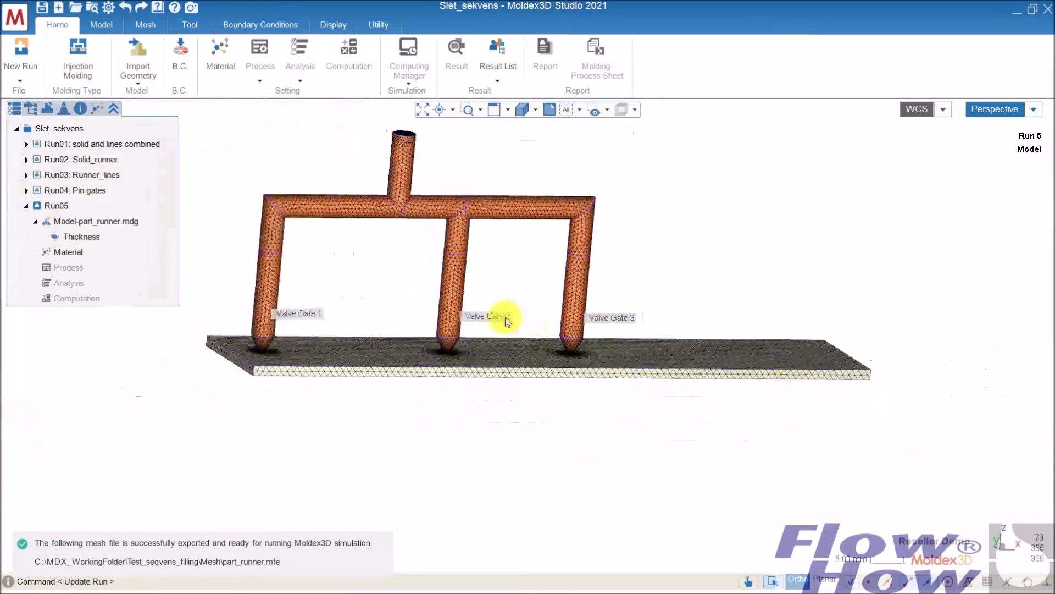
- Assign the project material PP_SABICPP575P_1.mtr to inlet EM#1 and return to the project tree
left_click(80, 252)
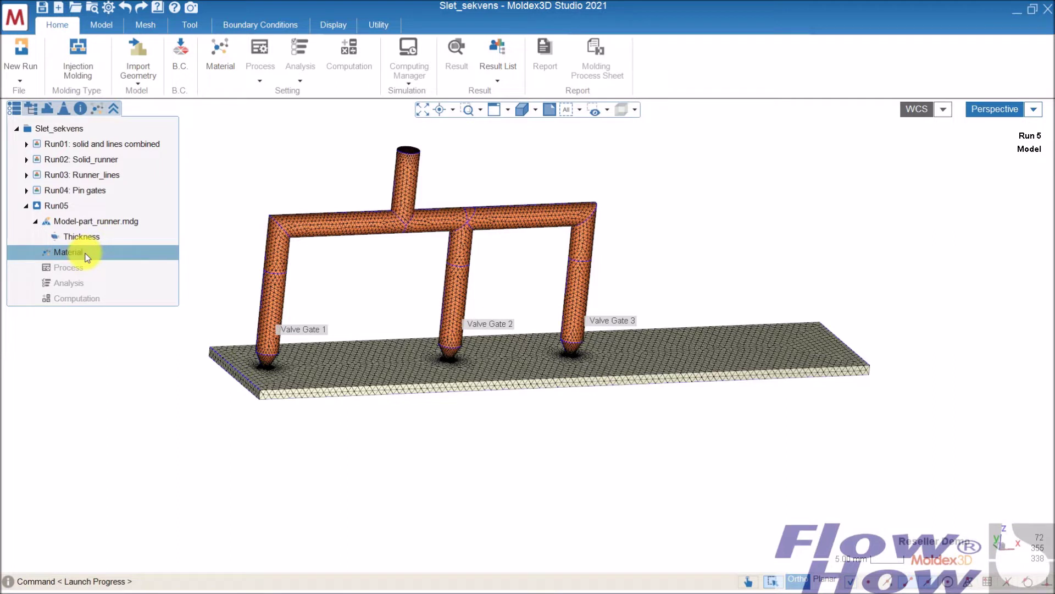
double_click(77, 252)
left_click(217, 170)
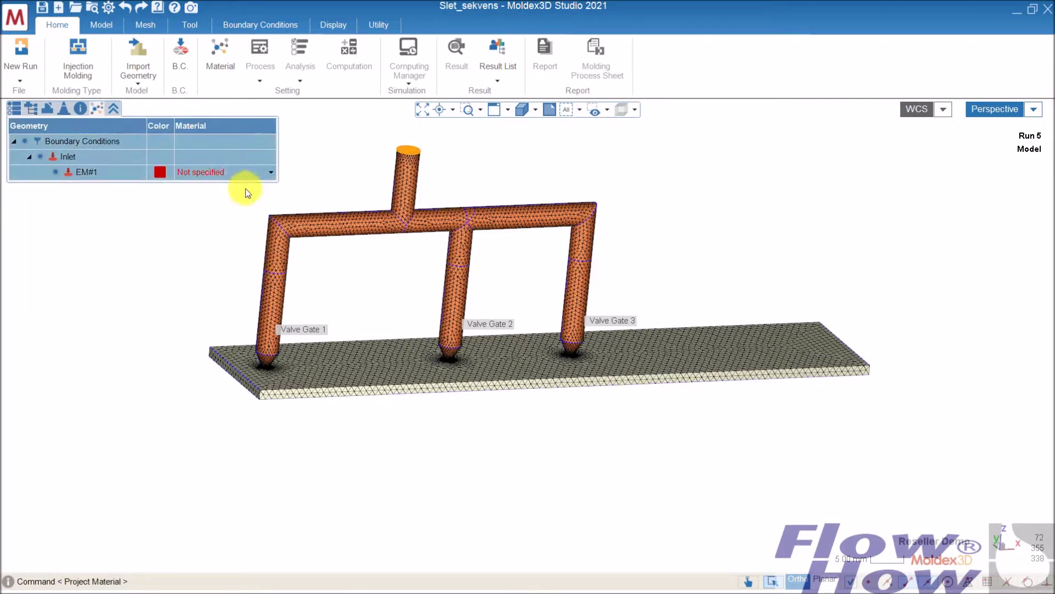
left_click(234, 175)
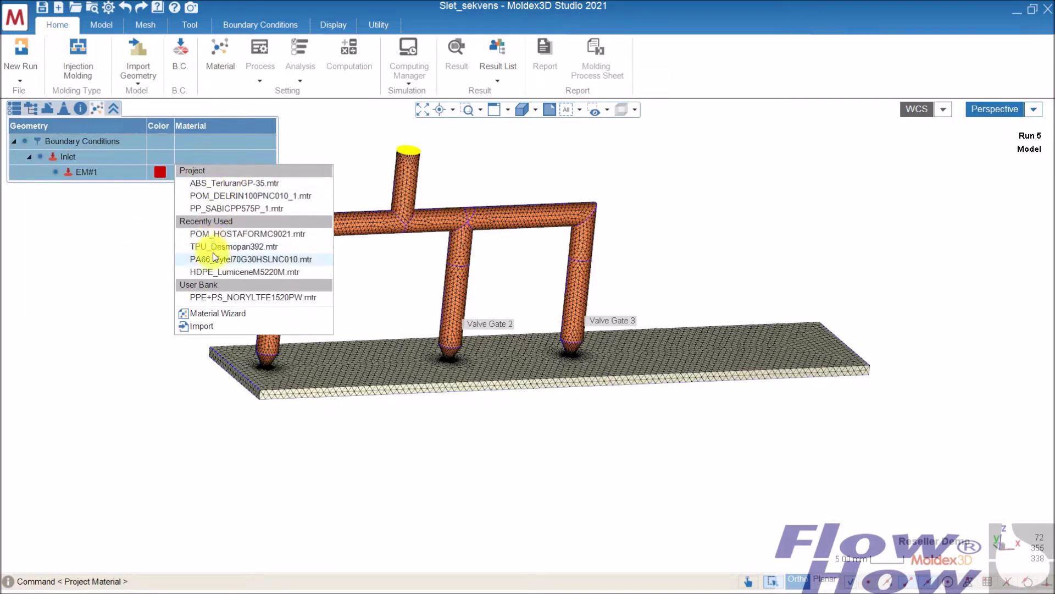
left_click(220, 207)
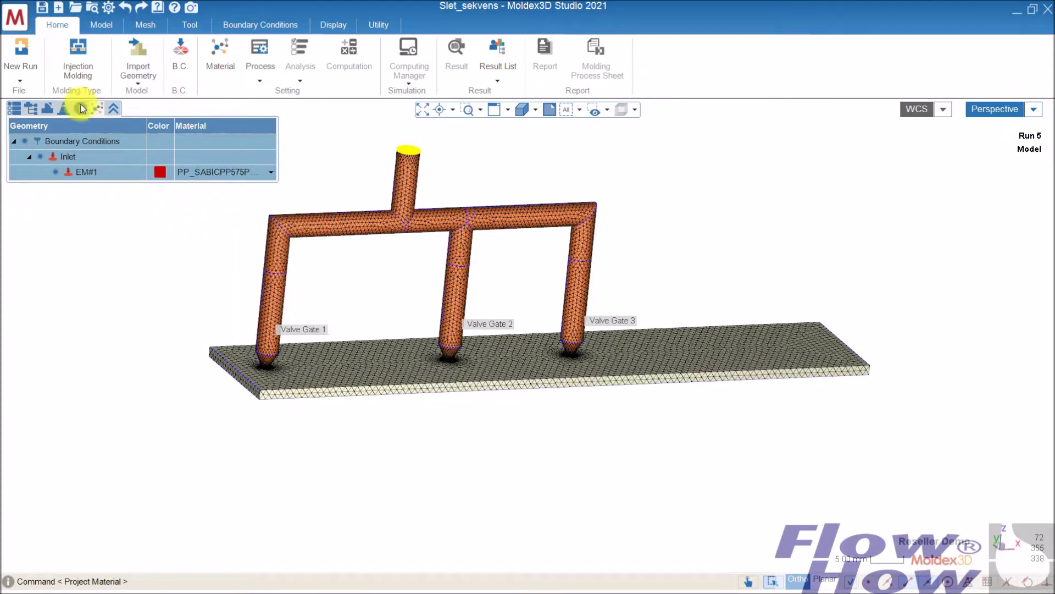
left_click(14, 109)
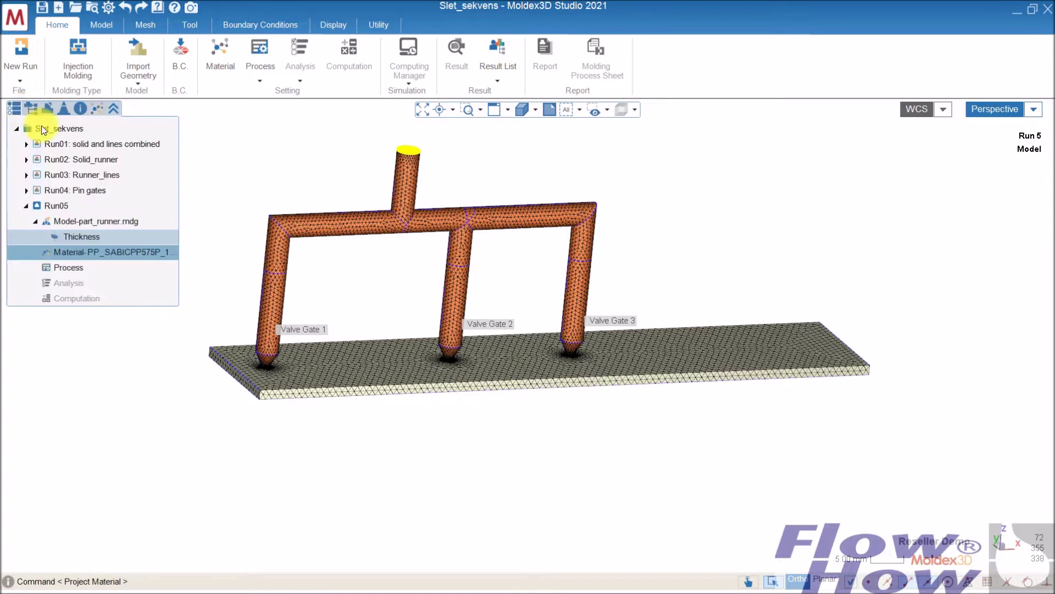
- Create the process settings in CAE mode with a maximum injection pressure of 500 MPa and a filling time of 1 sec
left_click(79, 268)
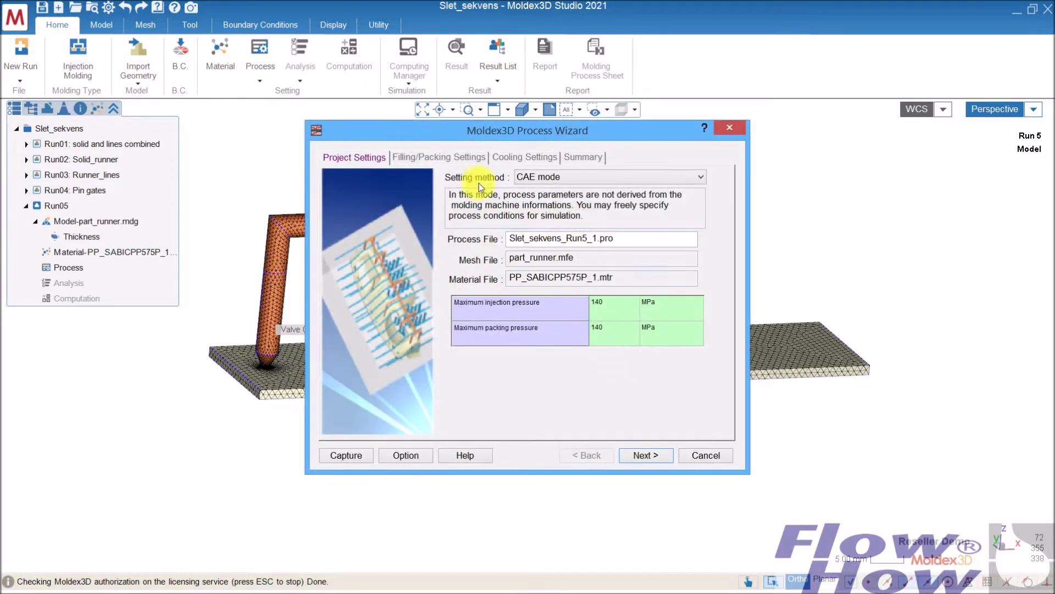
left_click(630, 308)
type("500")
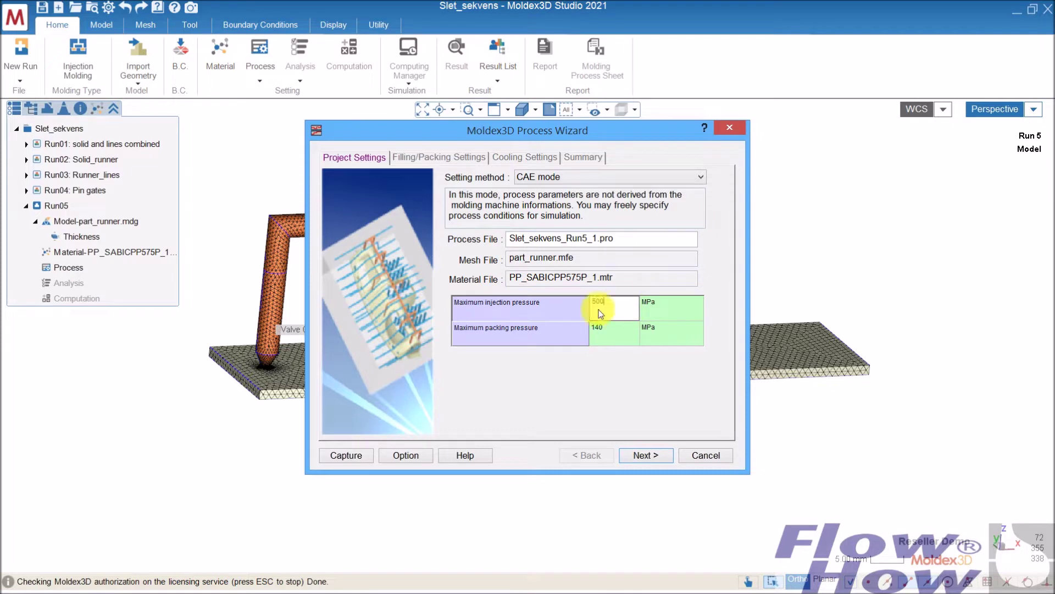
left_click(618, 331)
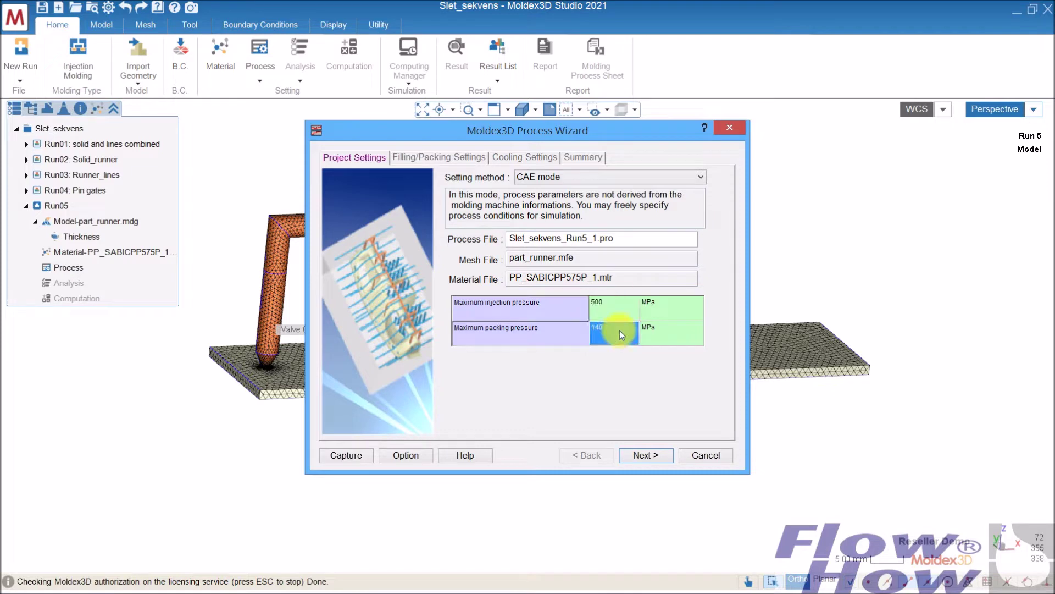
left_click(632, 455)
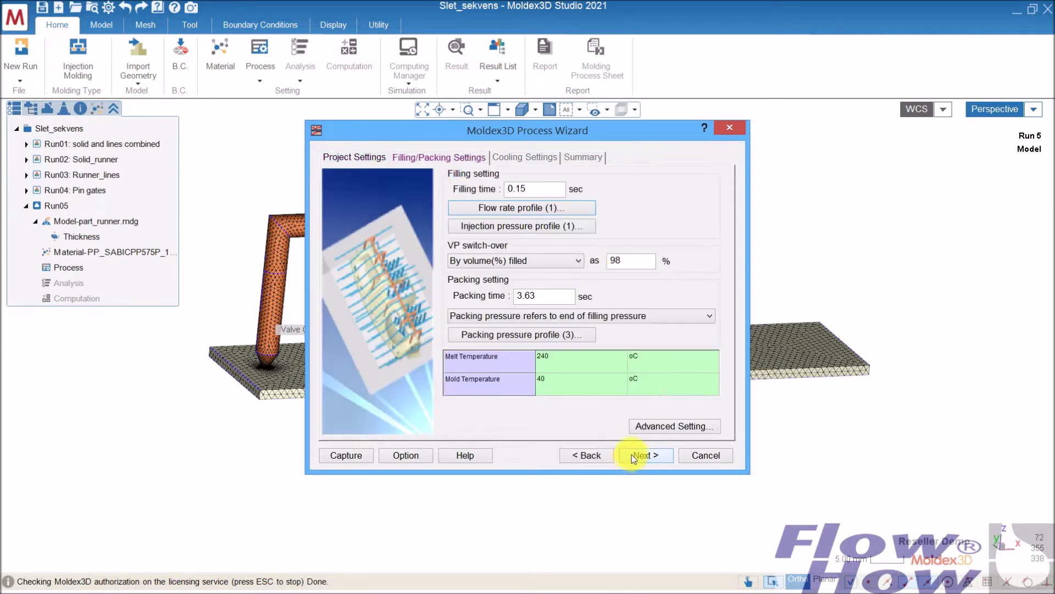
left_click_drag(531, 186, 504, 192)
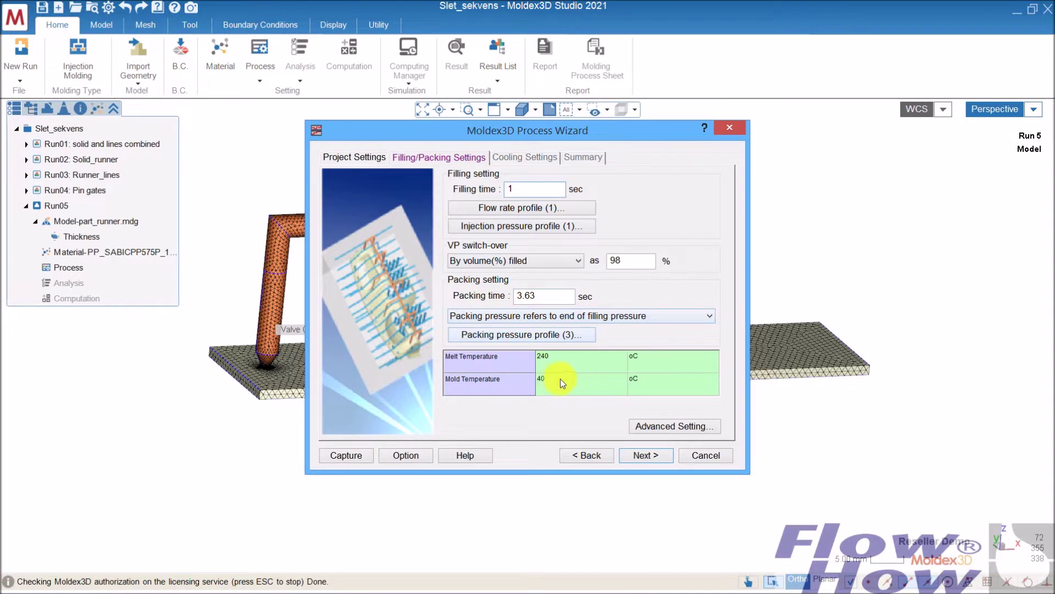
left_click(671, 426)
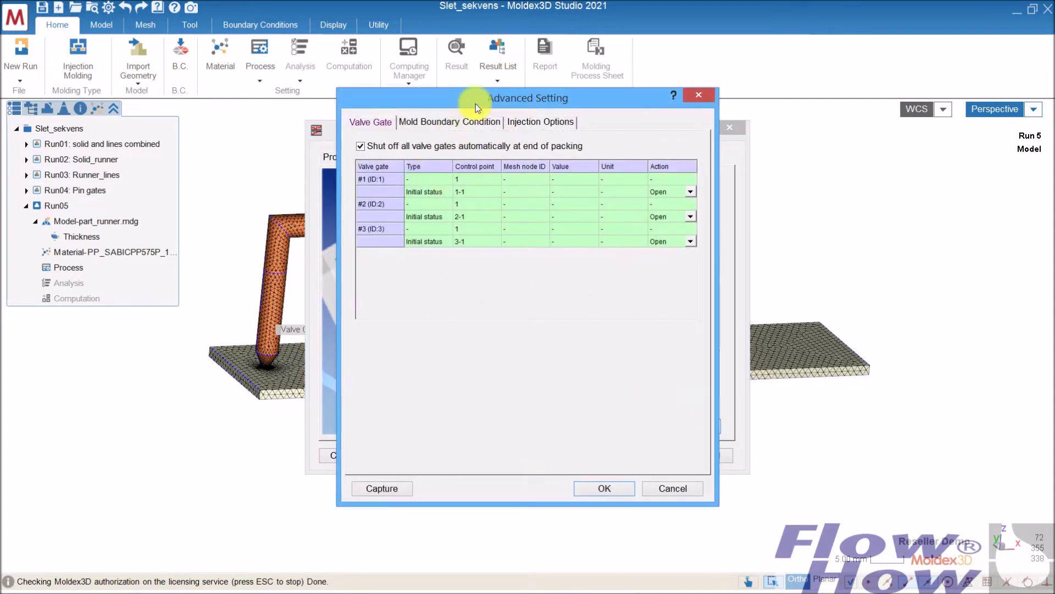
left_click_drag(426, 94, 701, 132)
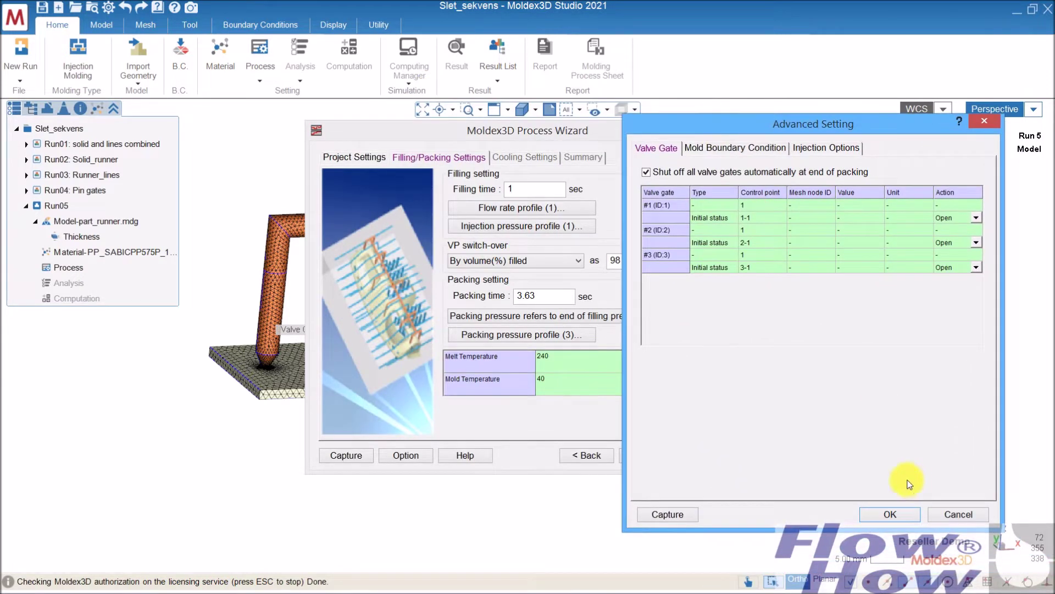
left_click(944, 506)
- Move the process wizard aside and open the advanced valve gate settings beside the model so the gate labels stay in view
left_click_drag(619, 140, 45, 117)
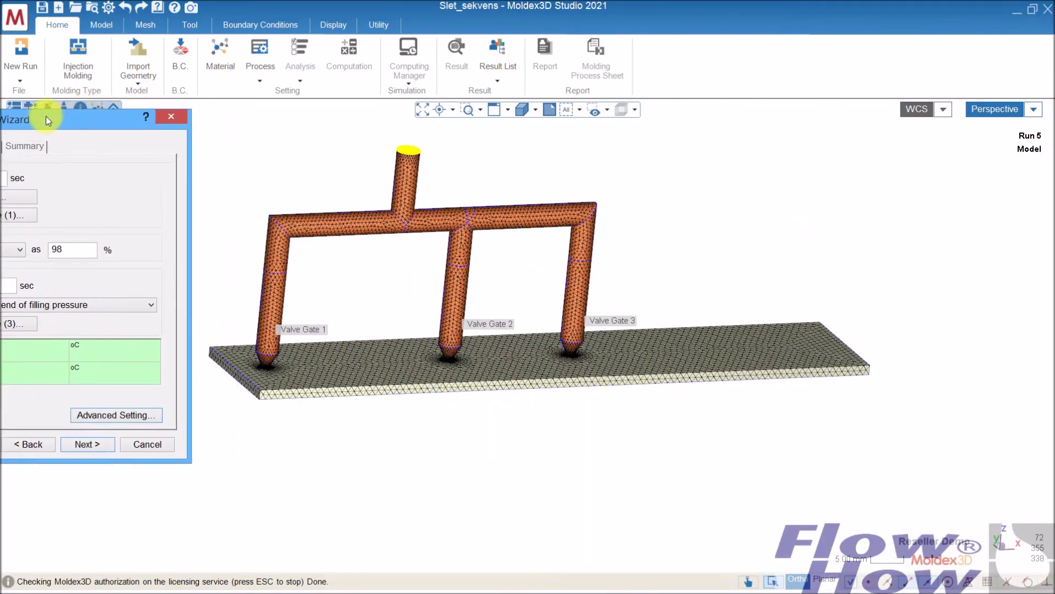
left_click(159, 414)
left_click_drag(184, 88, 864, 130)
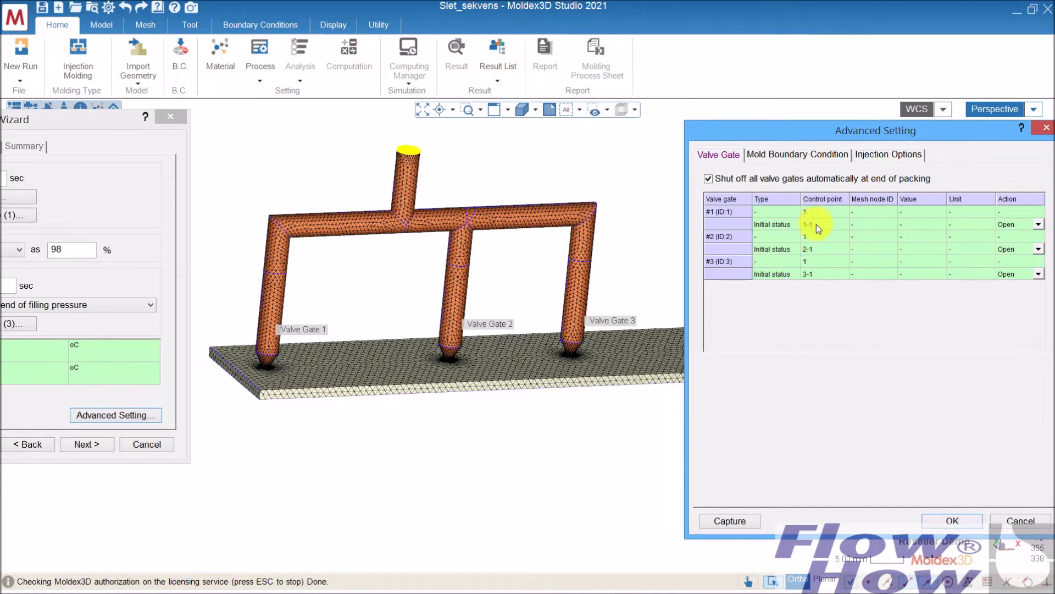
- Give valve gate #2 two control points and set its initial status to Close
left_click(808, 211)
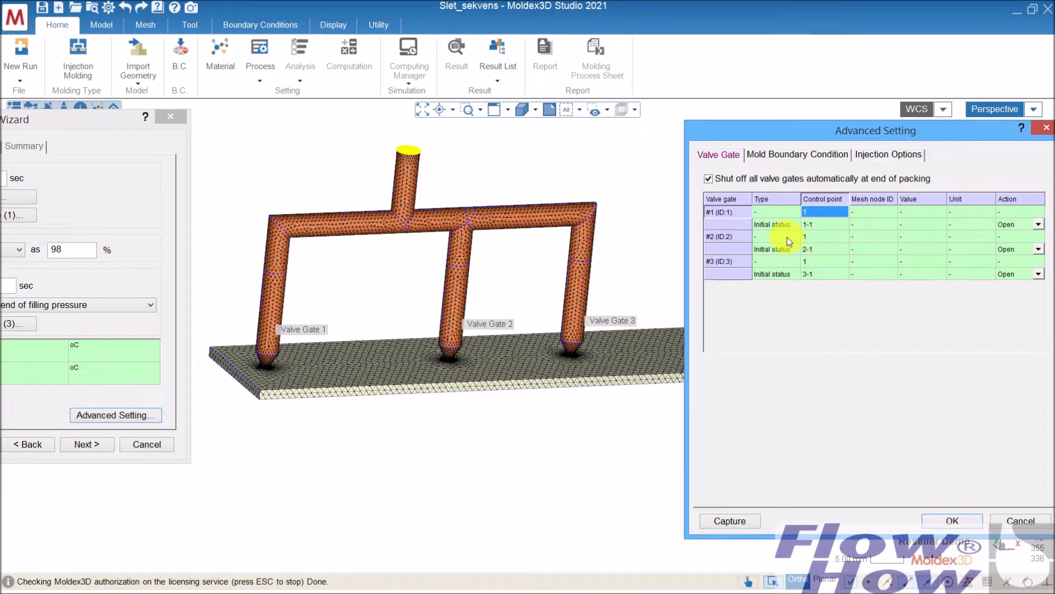
left_click(822, 236)
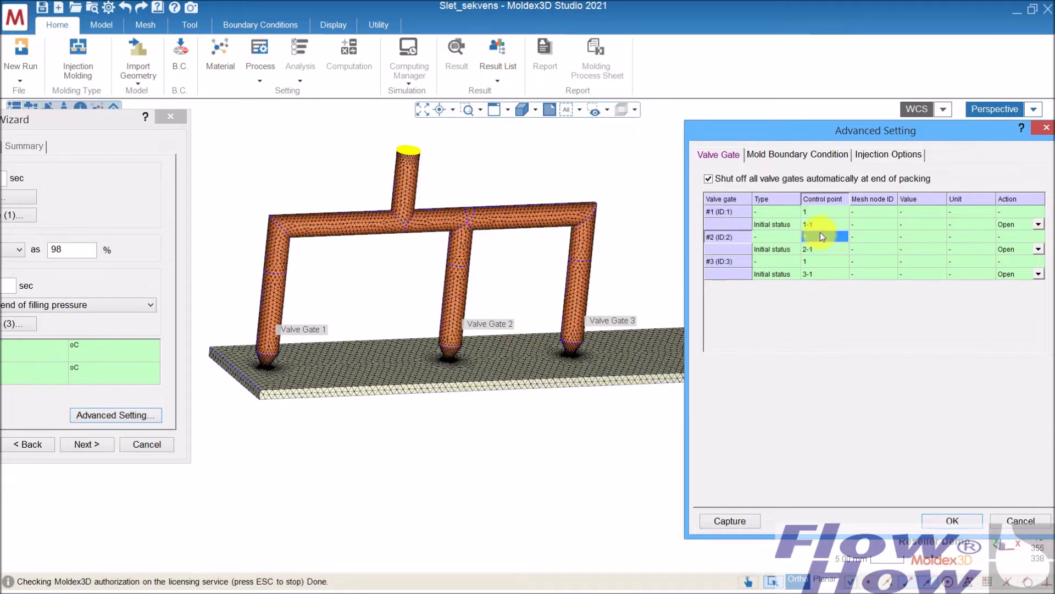
key("Return")
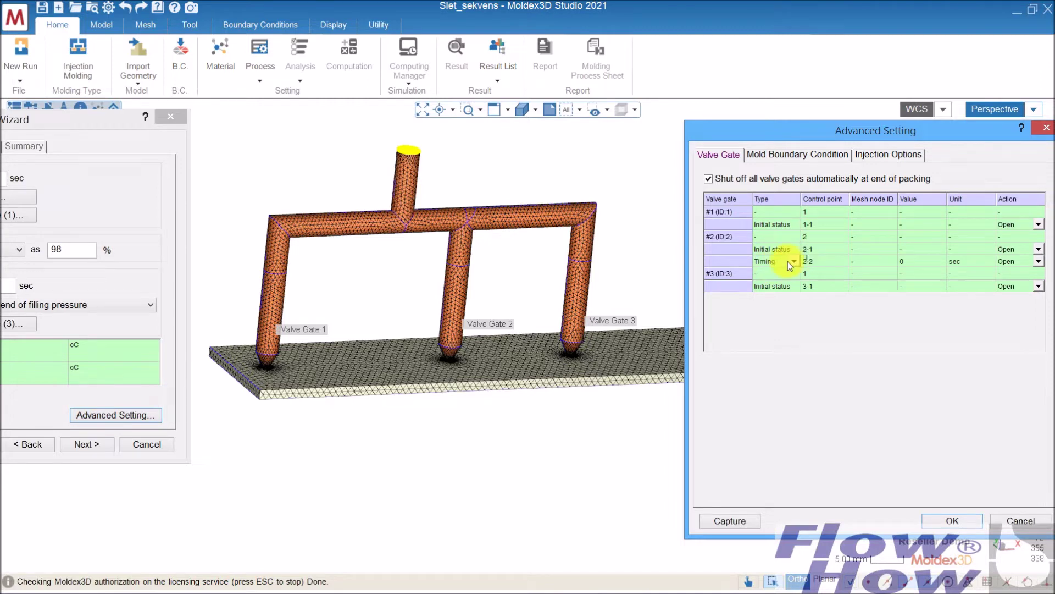
left_click(1037, 251)
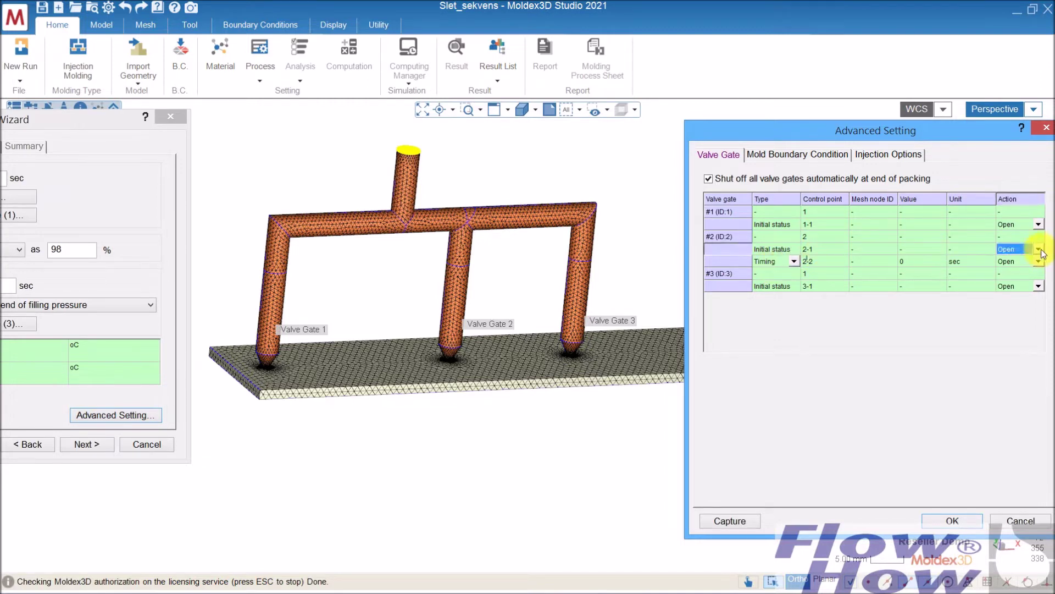
left_click(1042, 250)
left_click(1024, 267)
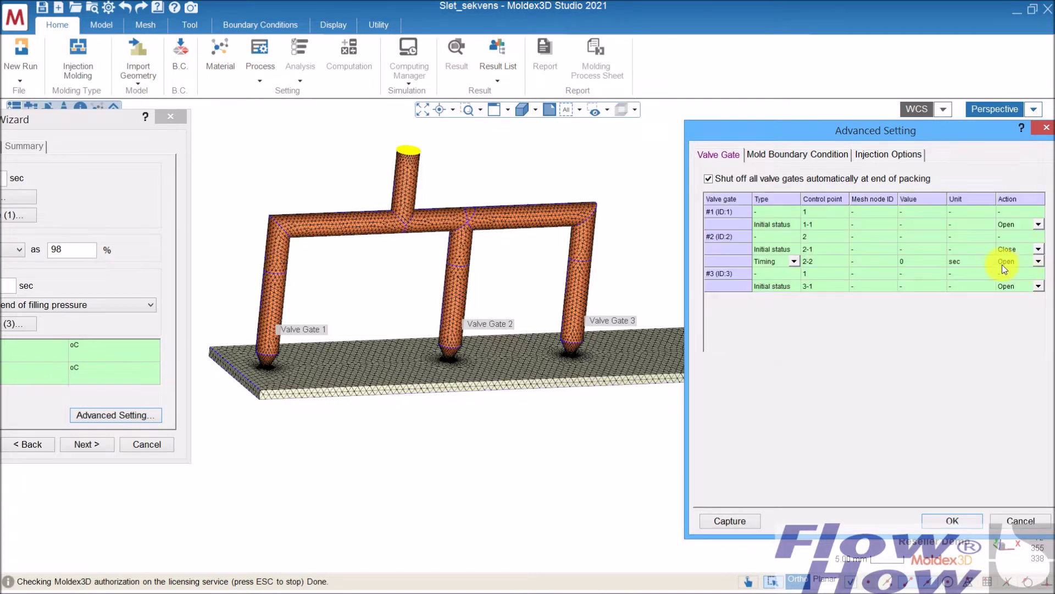
- Set control point 2-2 of valve gate #2 to trigger by Flow front (by hot runner tip)
left_click(795, 262)
left_click(796, 262)
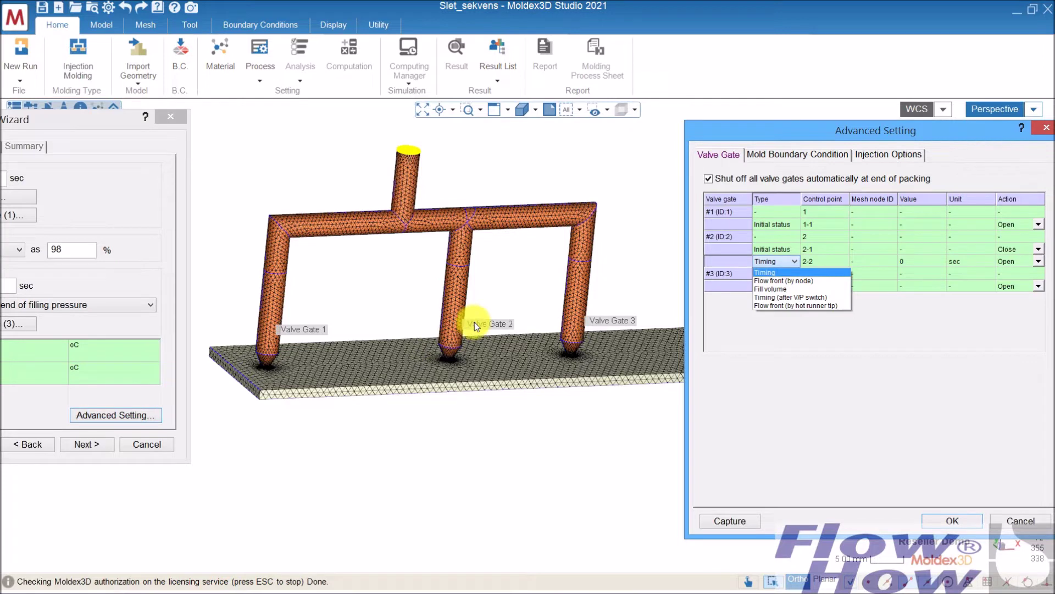
left_click(806, 307)
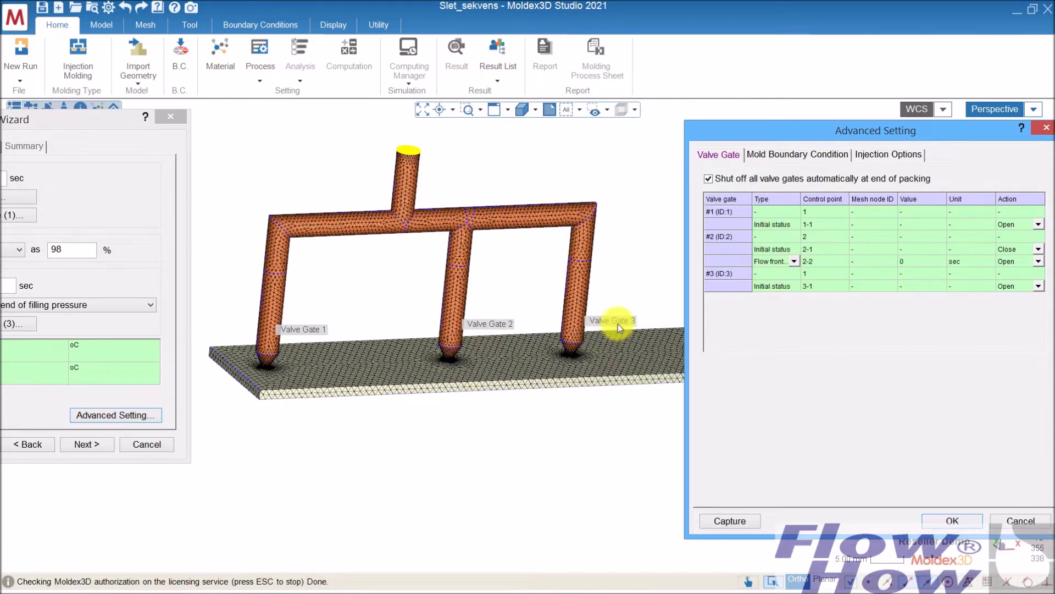
- Give valve gate #3 two control points and set its initial status to Close
left_click(820, 274)
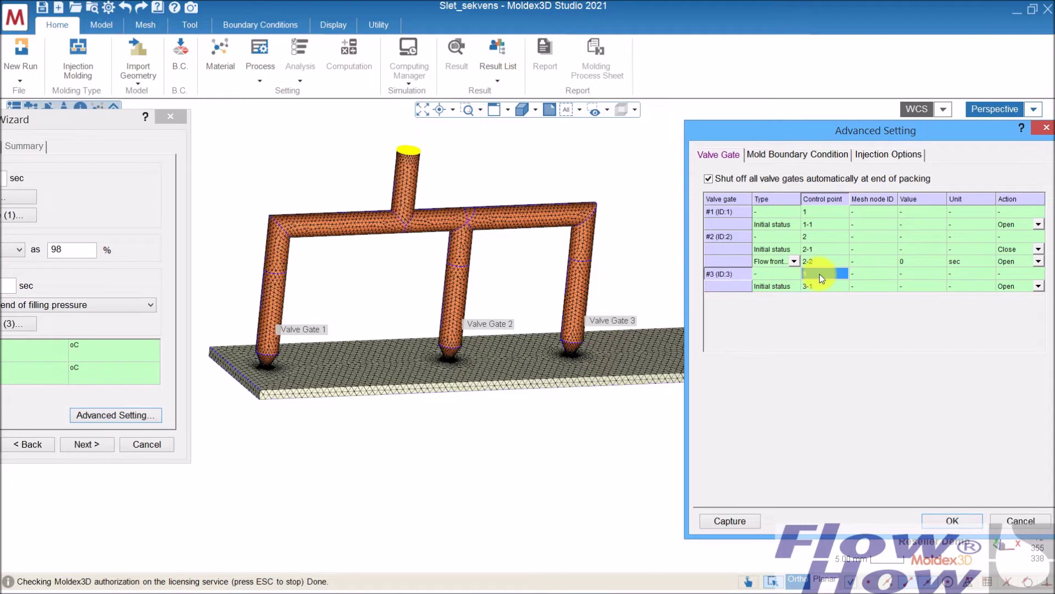
key("Return")
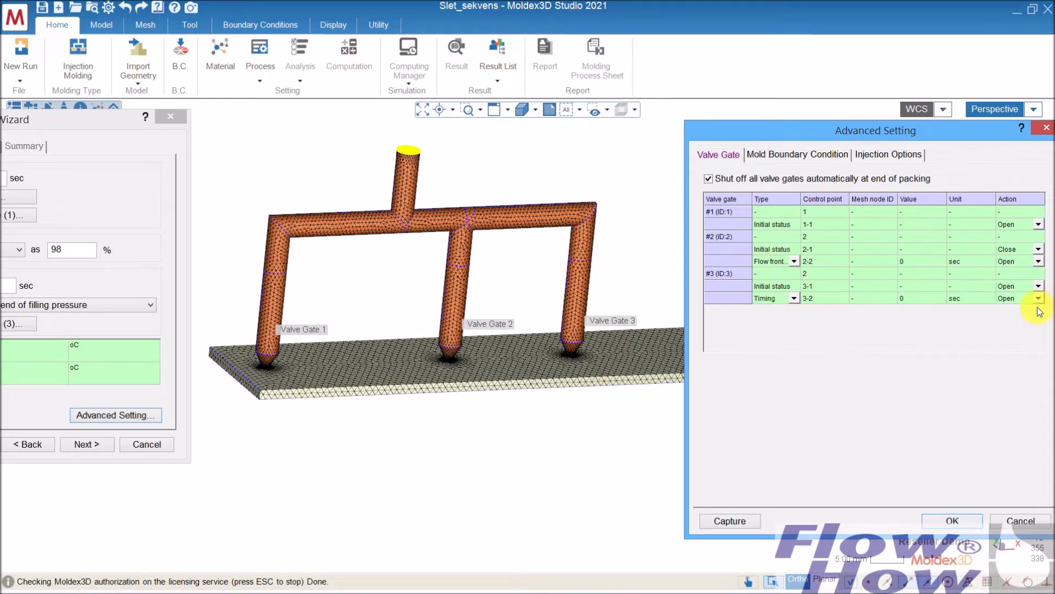
left_click(1038, 286)
left_click(1038, 286)
left_click(1024, 301)
- Set control point 3-2 to Flow front (by node), pick a mesh node on the plate just beyond Valve Gate 3, and accept the valve gate settings
left_click(774, 302)
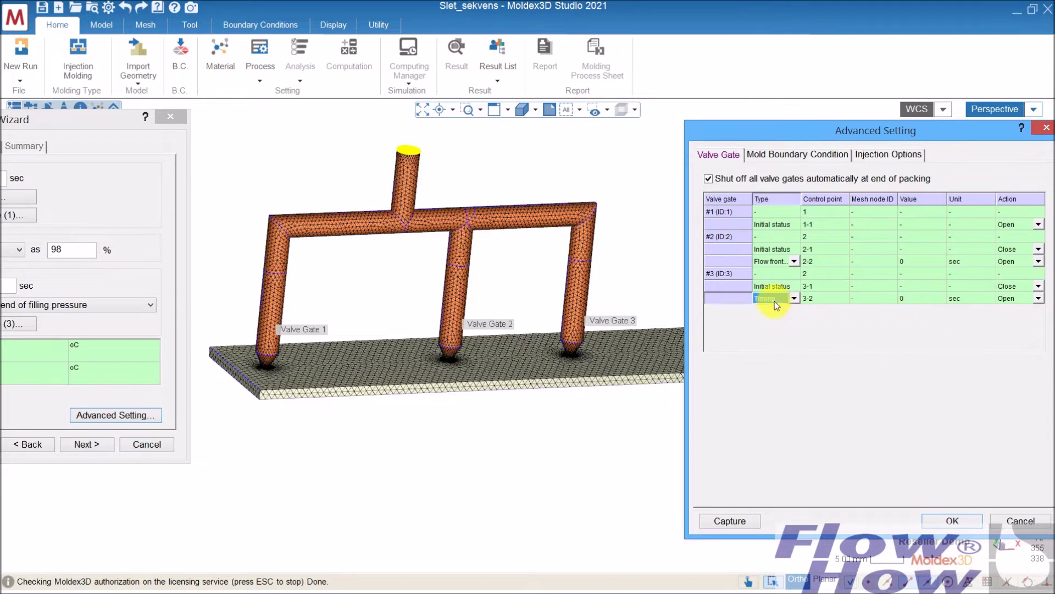
left_click(794, 298)
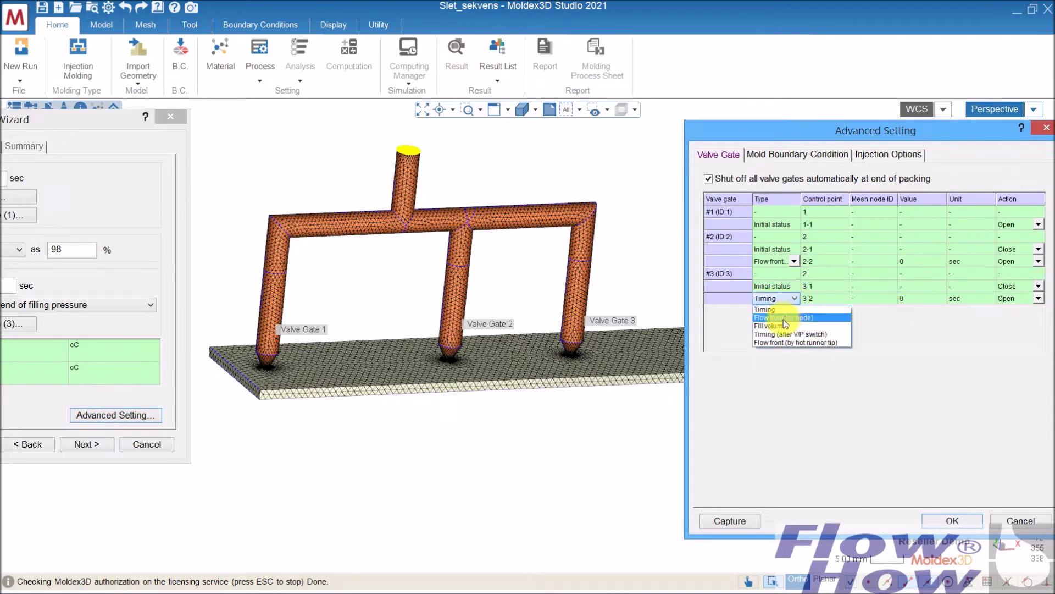
left_click(783, 319)
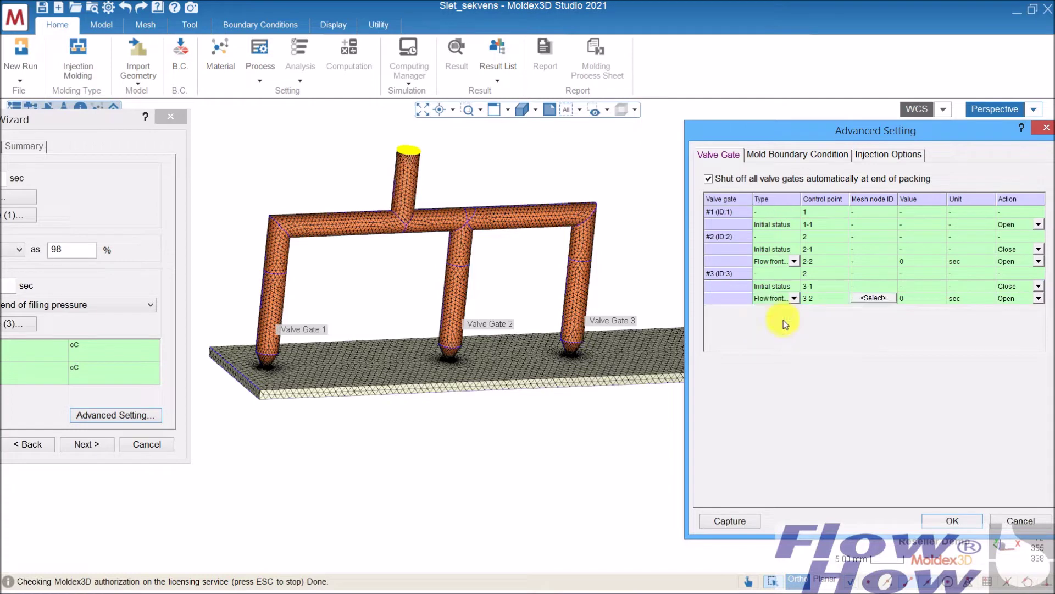
left_click(882, 298)
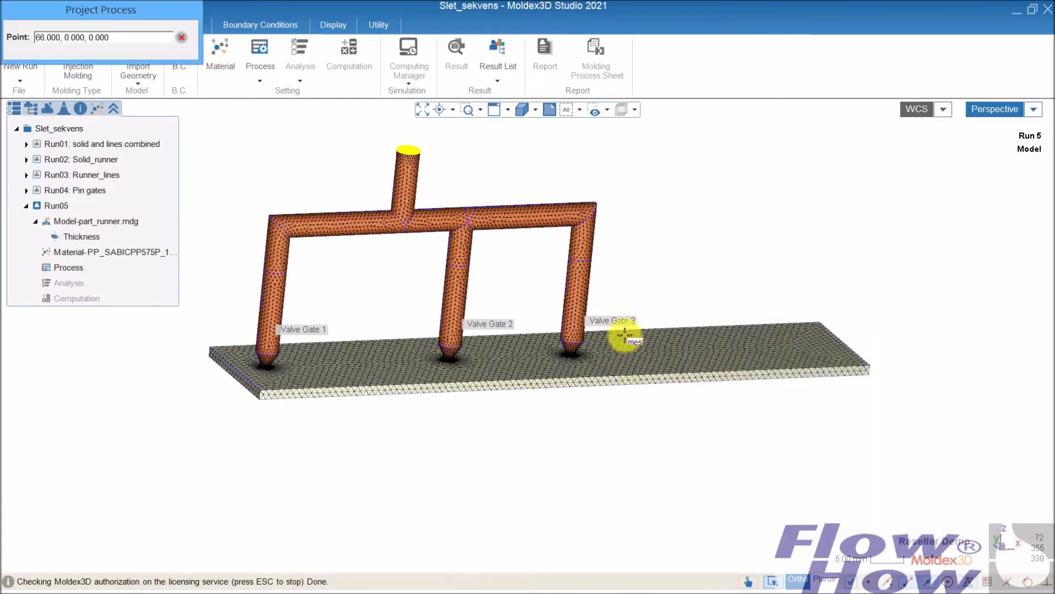
middle_click_drag(619, 342, 605, 361)
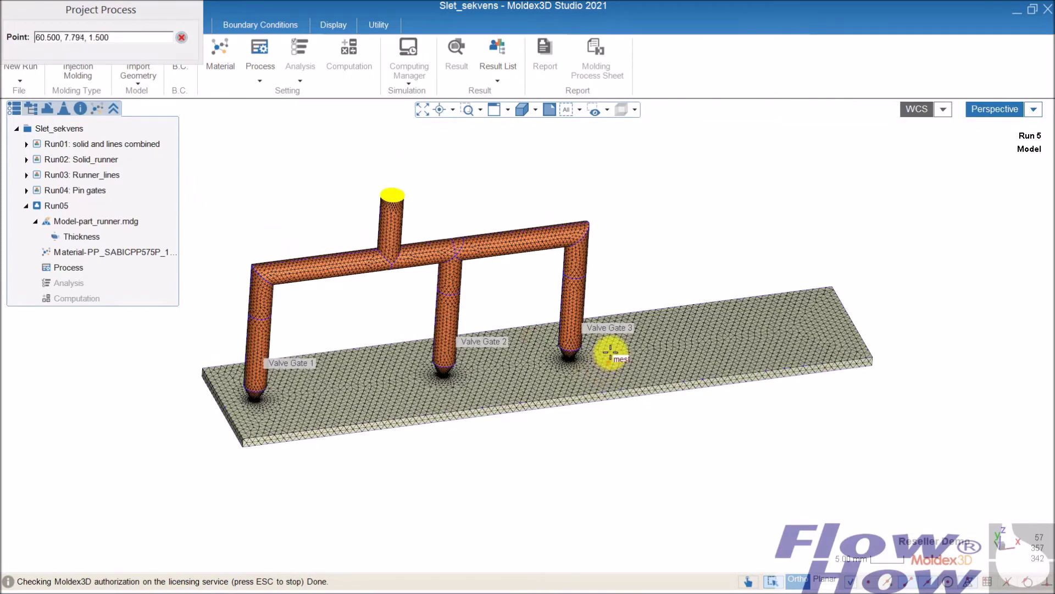
scroll(612, 354, "up", 2)
scroll(612, 353, "up", 2)
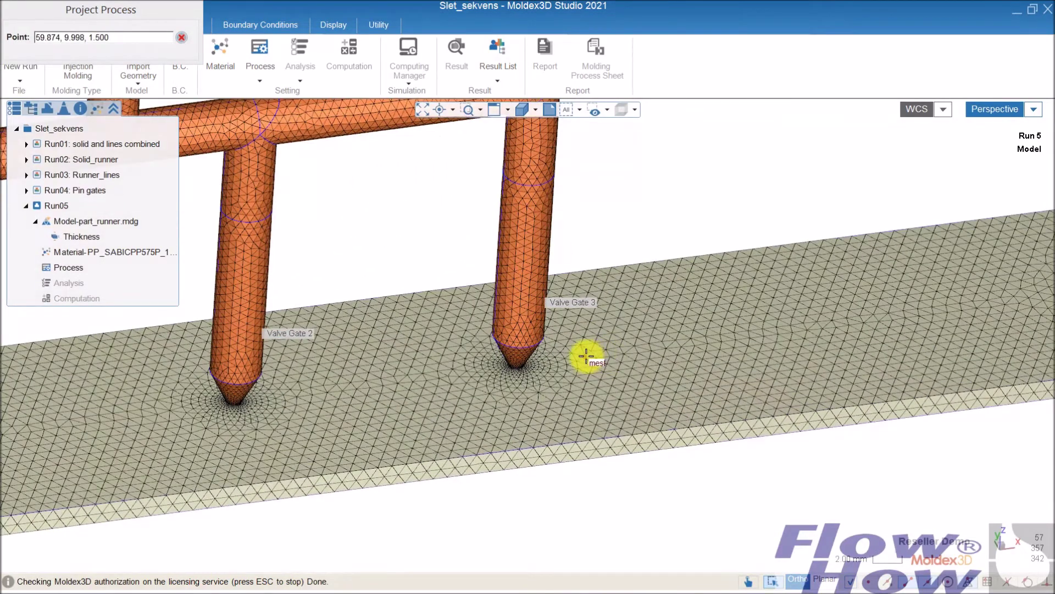
left_click(586, 356)
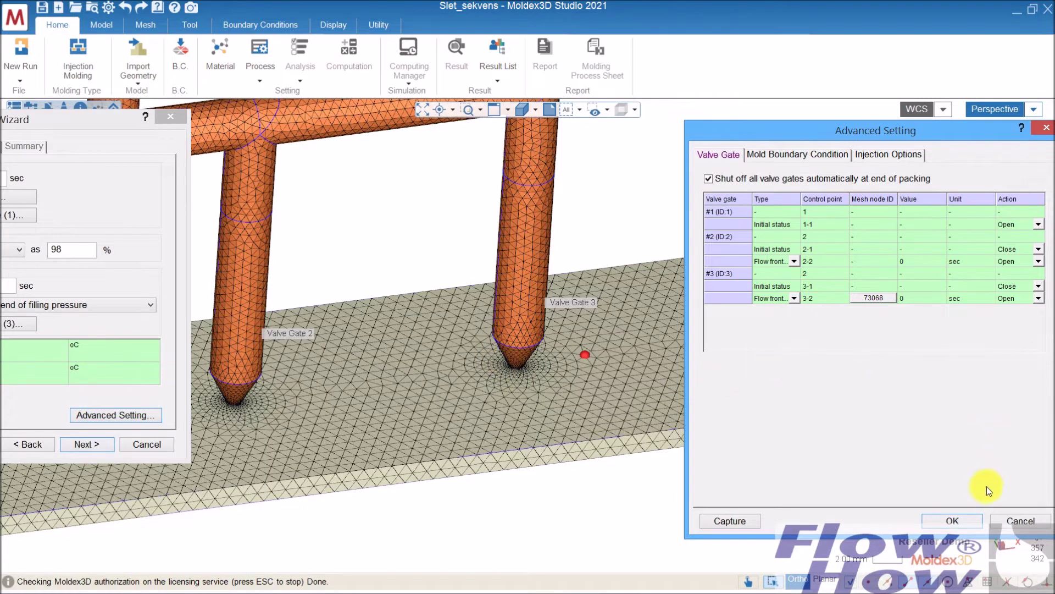
left_click(961, 521)
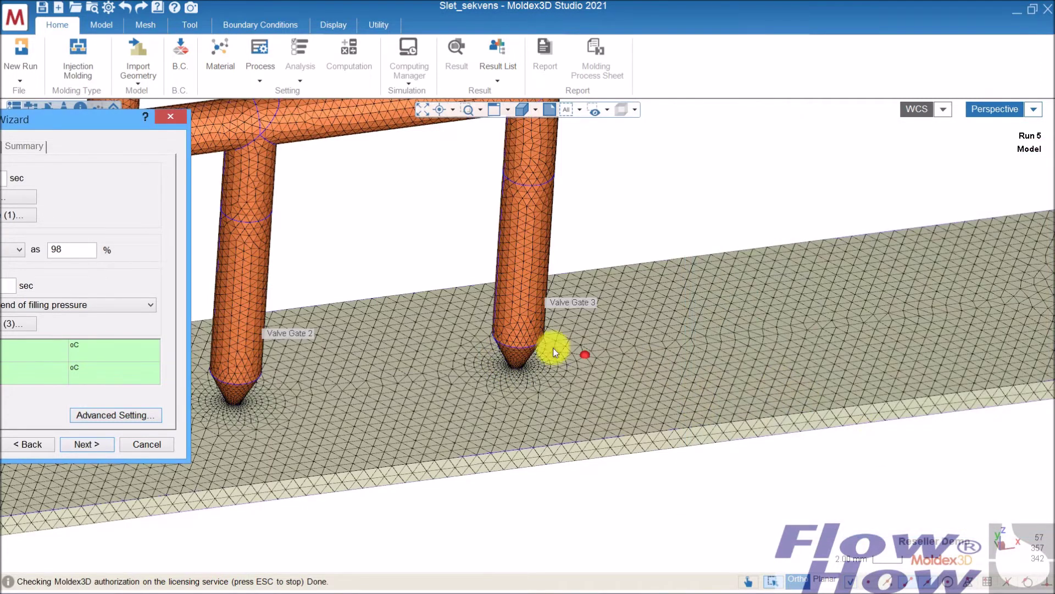
- Accept the default cooling settings and finish the process wizard, saving the process condition file
left_click_drag(83, 119, 659, 108)
left_click(670, 435)
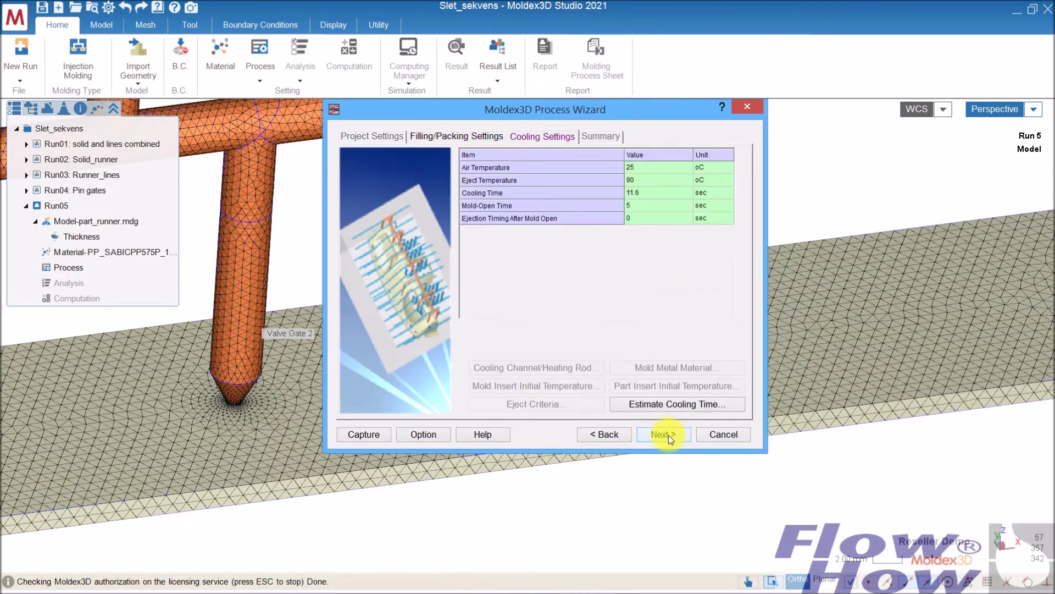
left_click(672, 435)
left_click(675, 437)
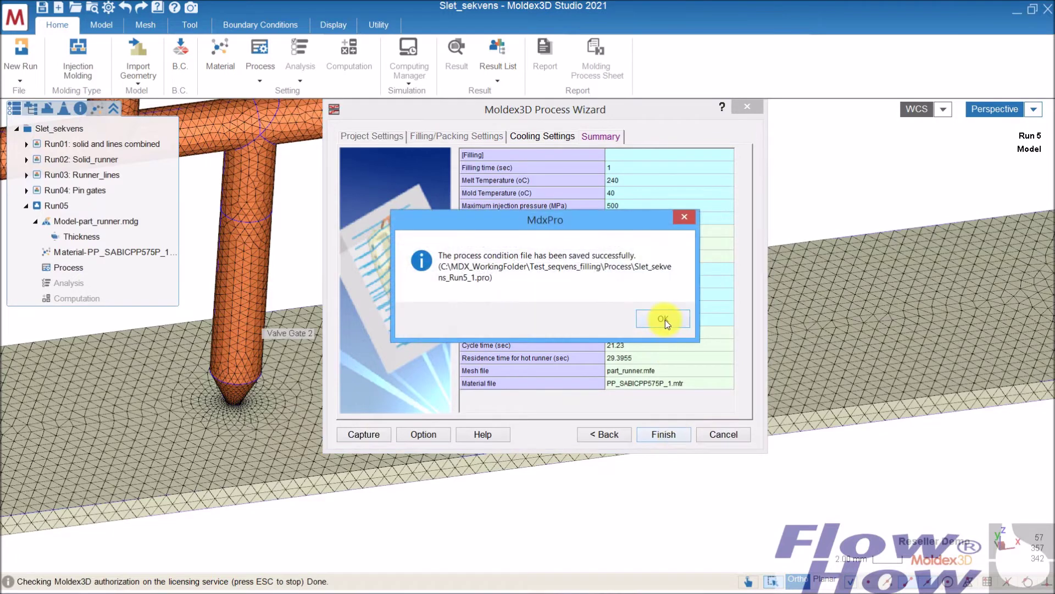
left_click(664, 319)
- Copy Run05 with run input data only and switch to the new run
scroll(555, 297, "up", 4)
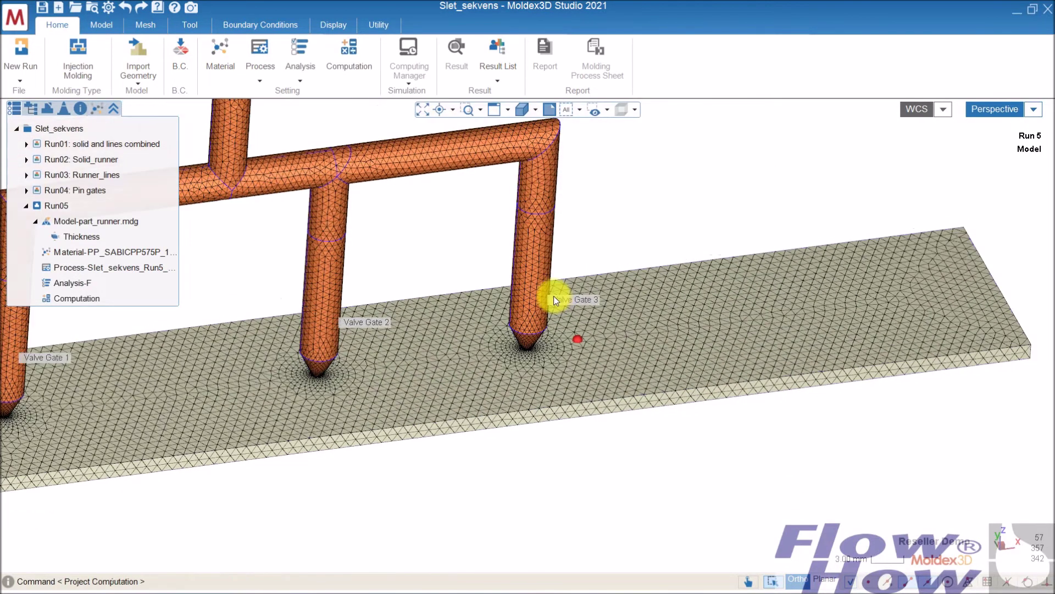
scroll(553, 296, "down", 5)
middle_click_drag(636, 348, 621, 320)
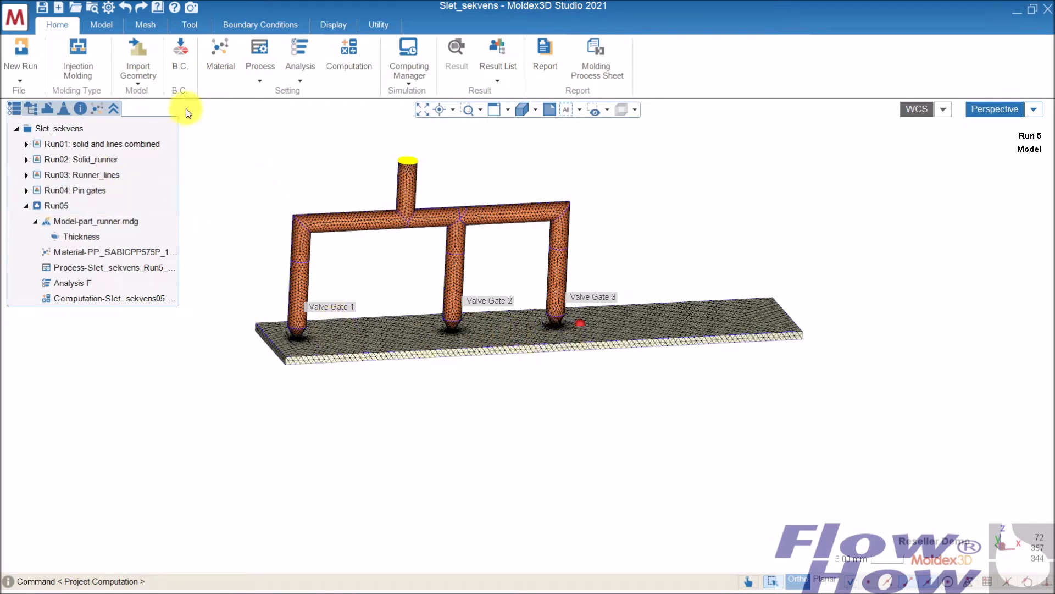
right_click(77, 208)
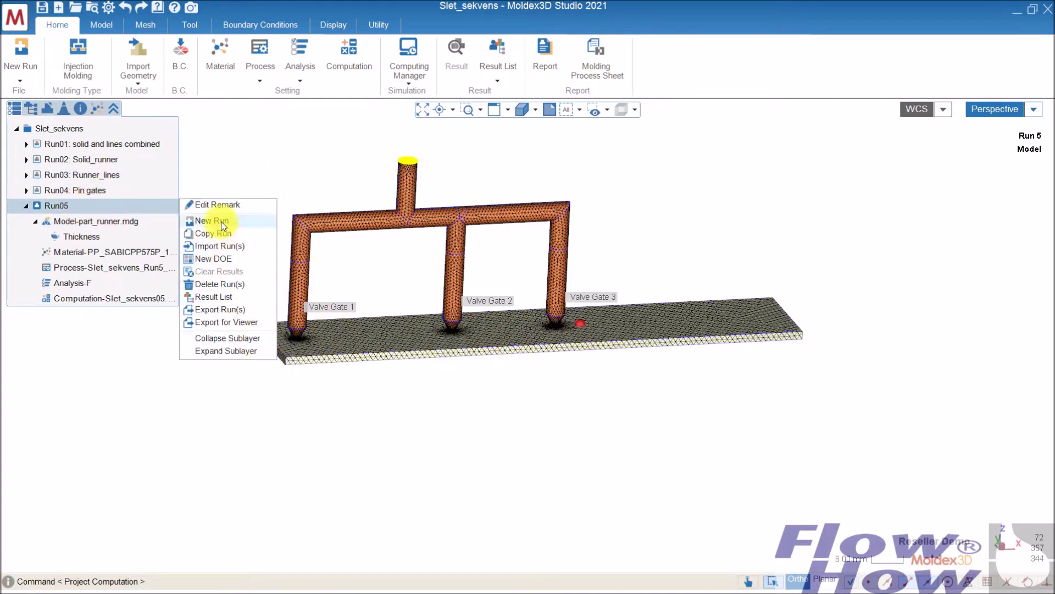
left_click(224, 241)
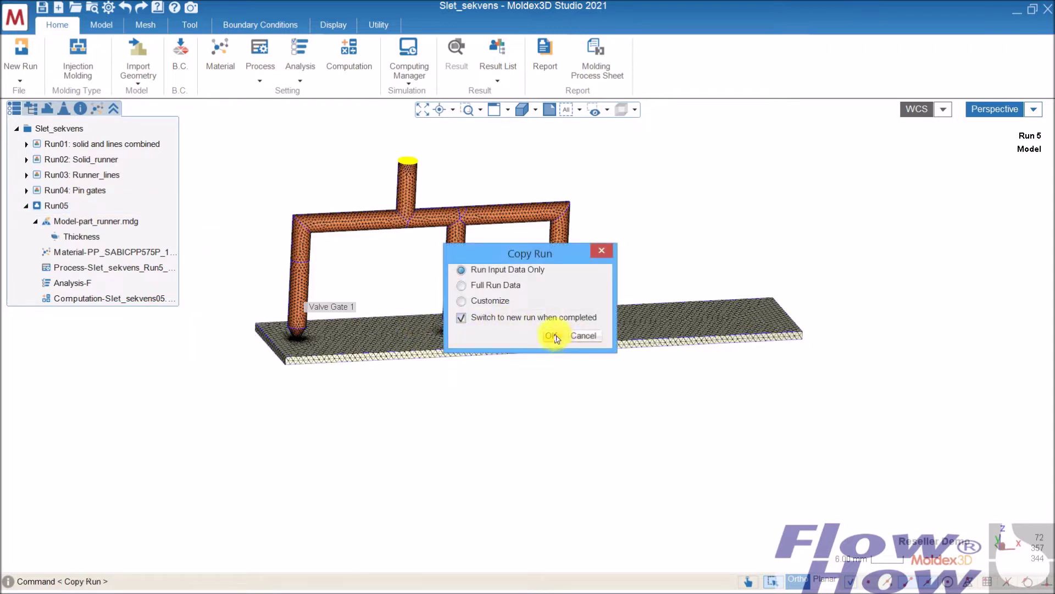
left_click(549, 334)
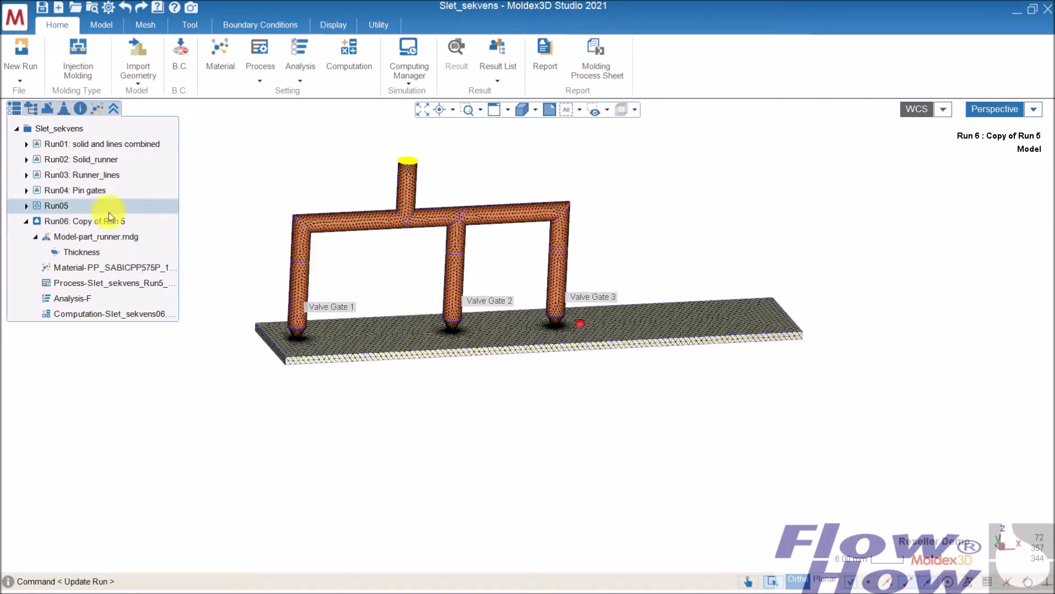
- Discard the attached solid mesh in Run06, allow the model change and leave mesh generation
left_click(147, 26)
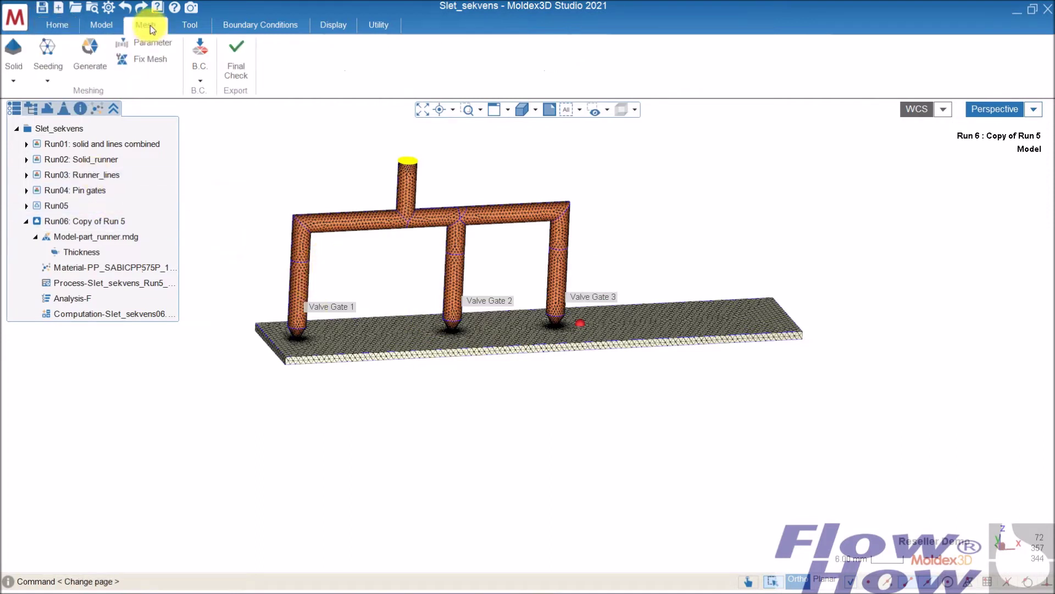
left_click(78, 66)
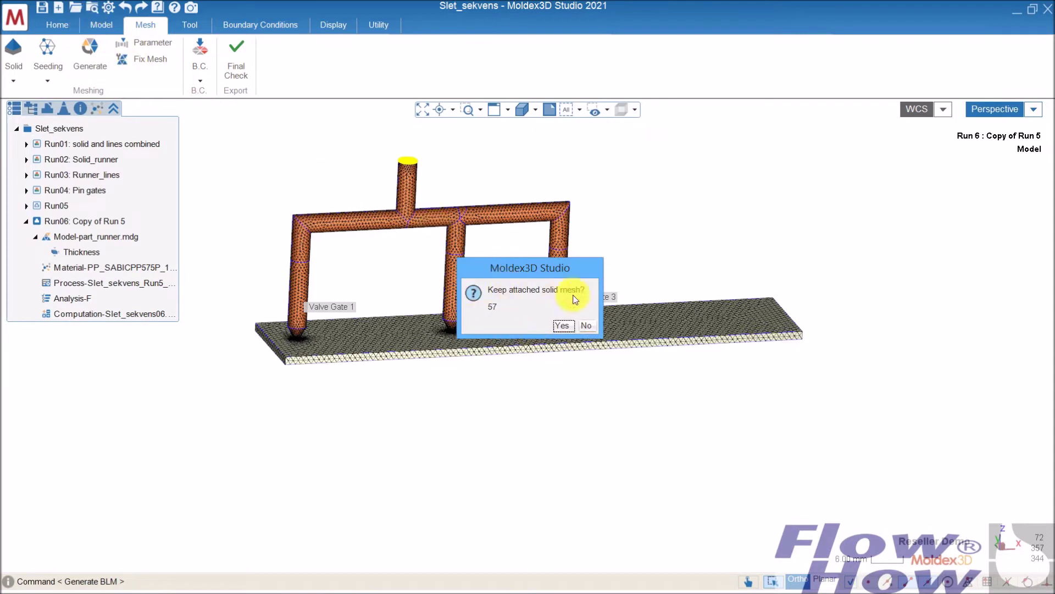
left_click(587, 326)
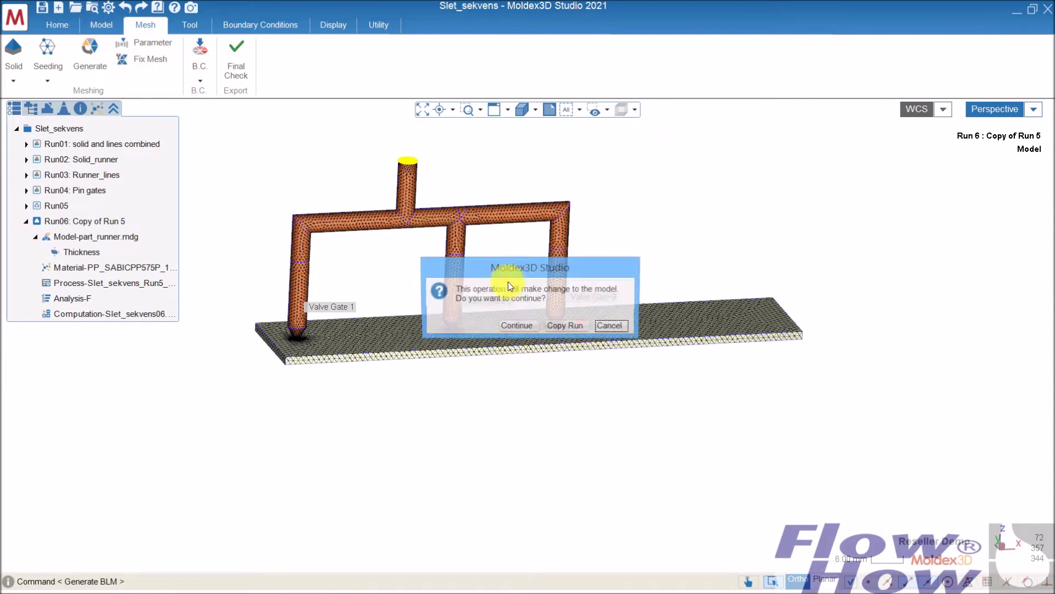
left_click(523, 328)
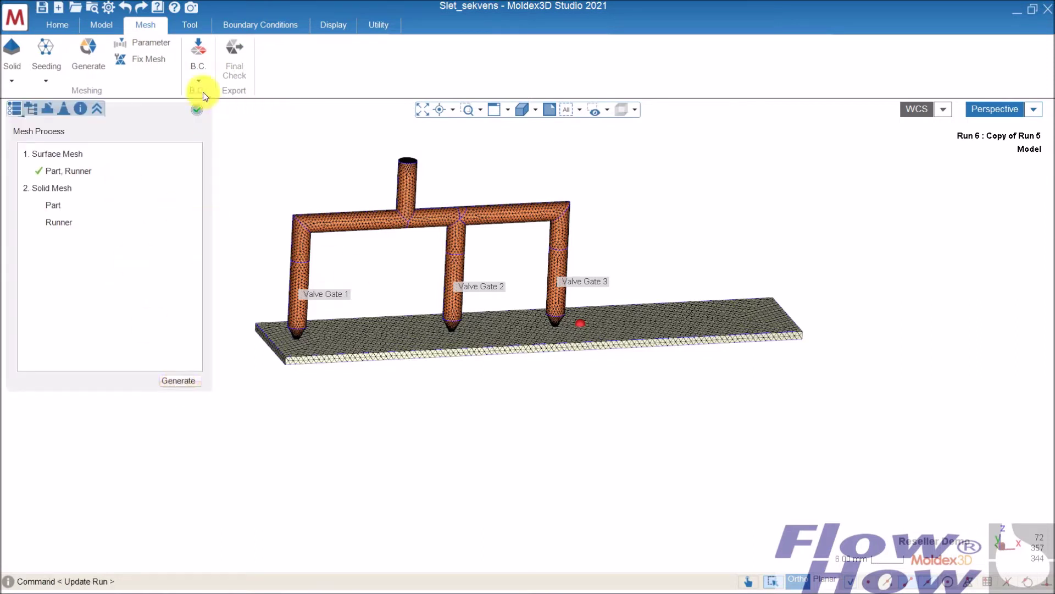
left_click(197, 110)
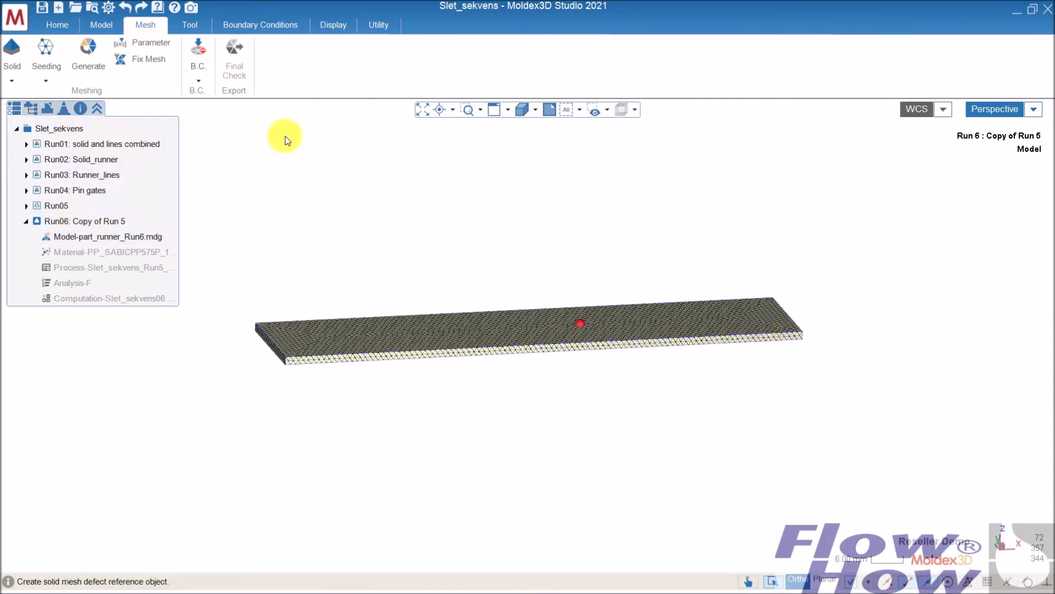
- Add three pin gates of size 2.00 spaced along the plate's upper face, the third just before the red sensor node
left_click(100, 26)
left_click(204, 49)
middle_click_drag(457, 264, 224, 231)
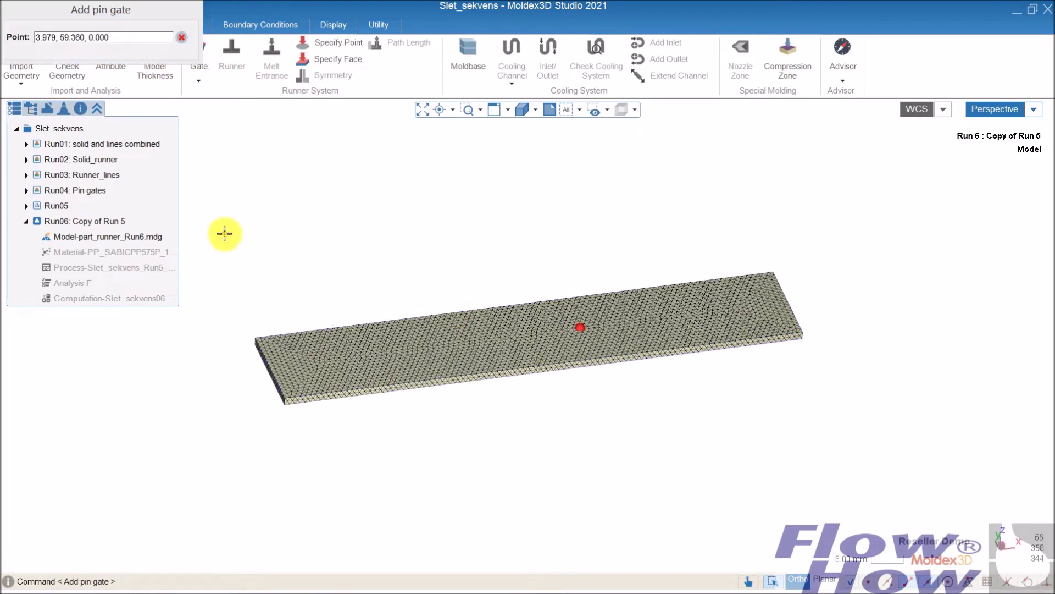
left_click(300, 363)
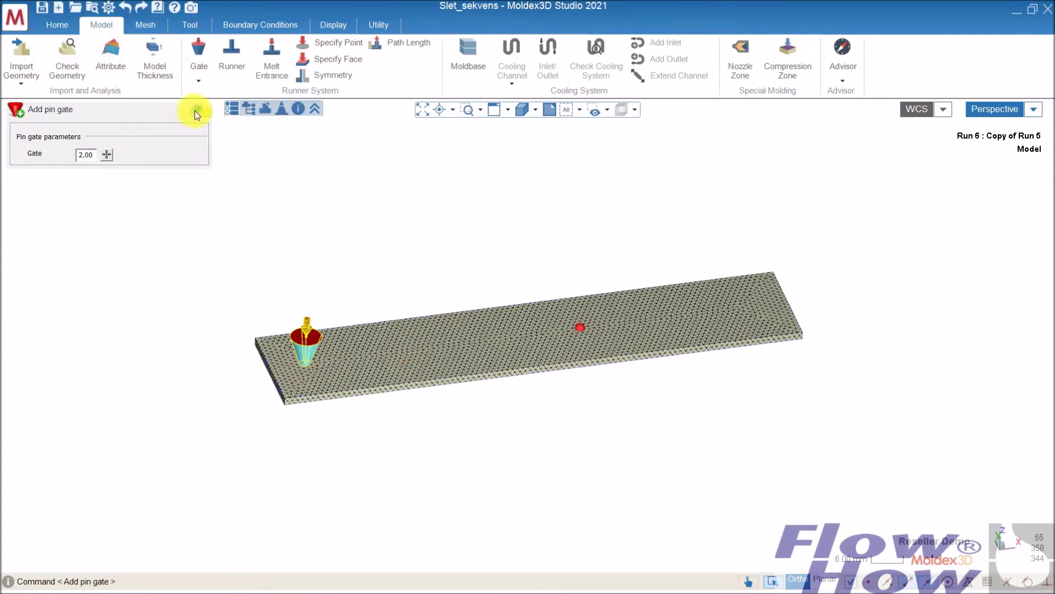
left_click(196, 112)
left_click(198, 51)
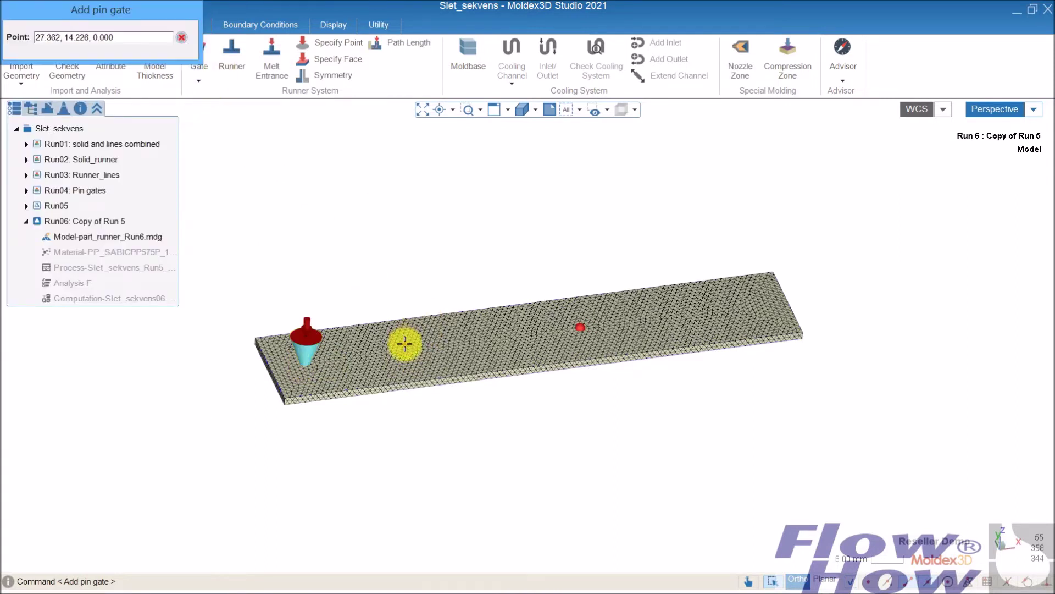
left_click(404, 344)
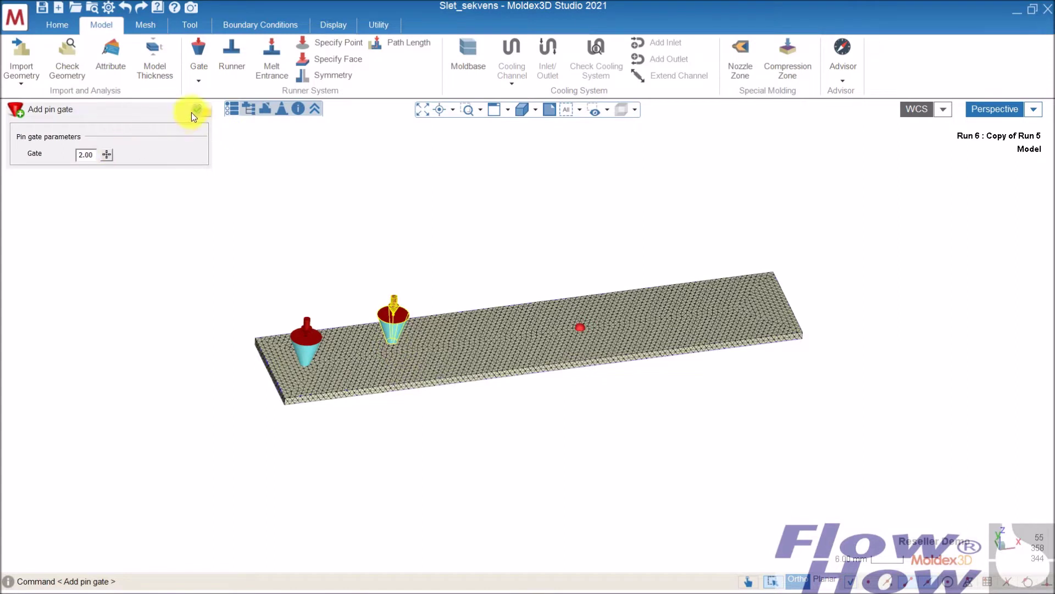
left_click(193, 111)
left_click(201, 51)
left_click(515, 328)
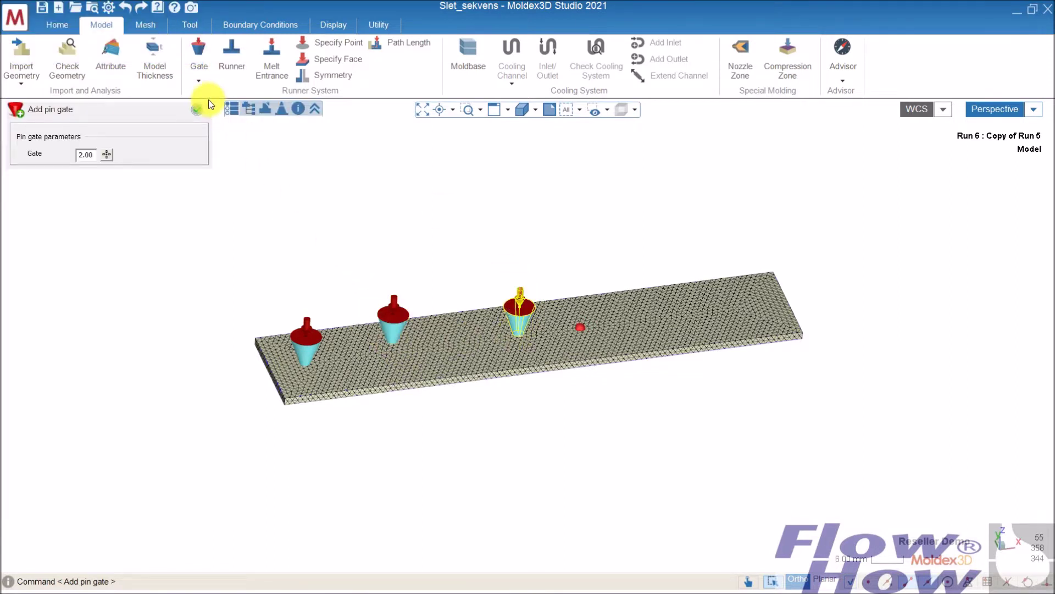
left_click(198, 108)
- Change the first pin gate's attribute to Hot Runner Gate and assign it valve gate control ID 1
middle_click_drag(327, 351, 308, 312)
left_click(308, 312)
right_click(305, 309)
left_click(347, 318)
left_click(96, 147)
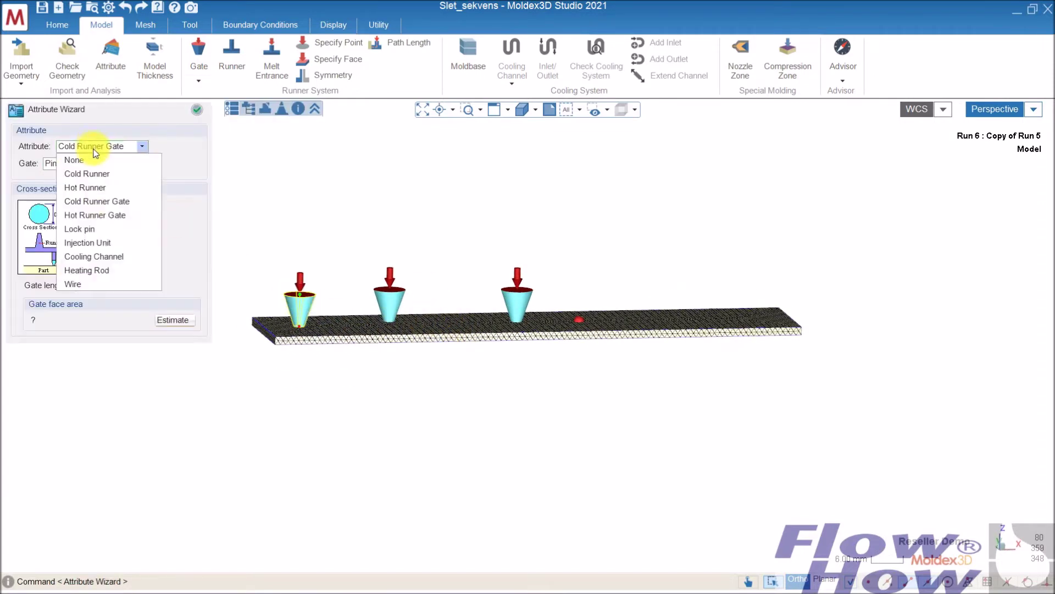
left_click(102, 216)
left_click(151, 368)
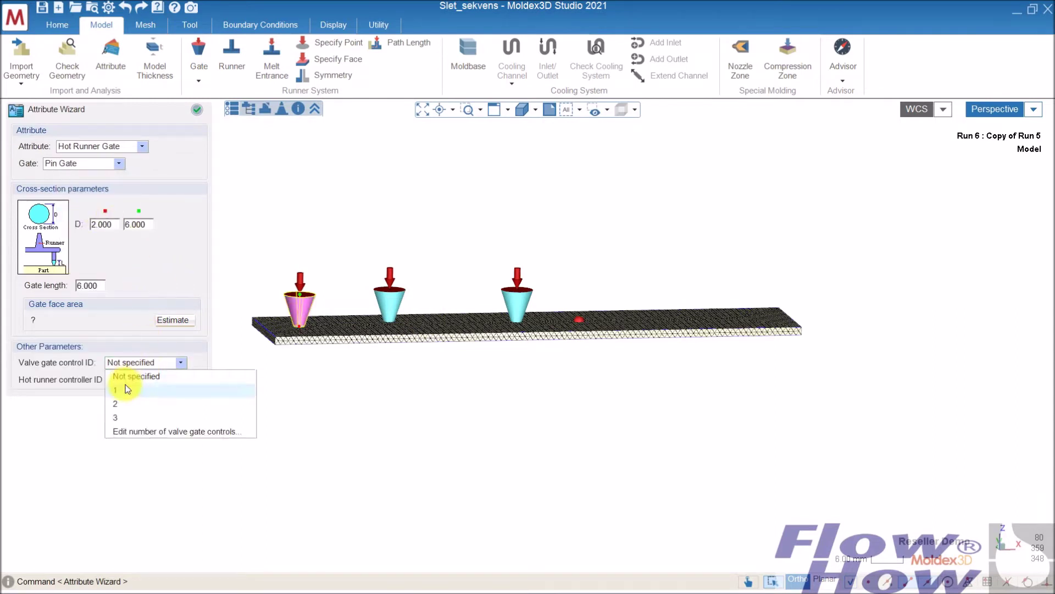
left_click(125, 384)
- Change the second pin gate's attribute to Hot Runner Gate and assign it valve gate control ID 2
left_click(394, 307)
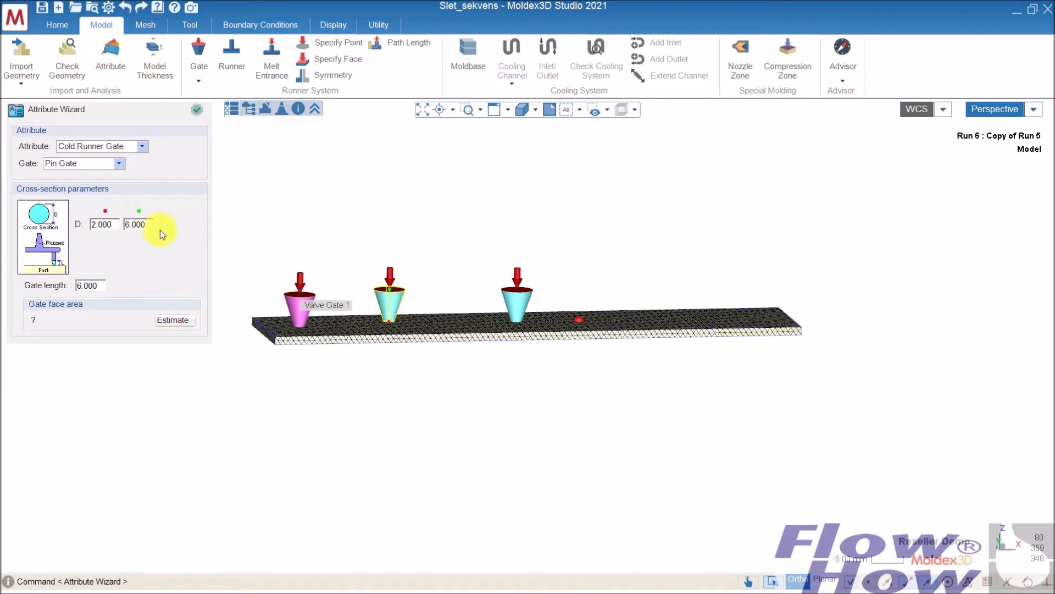
left_click(98, 146)
left_click(98, 216)
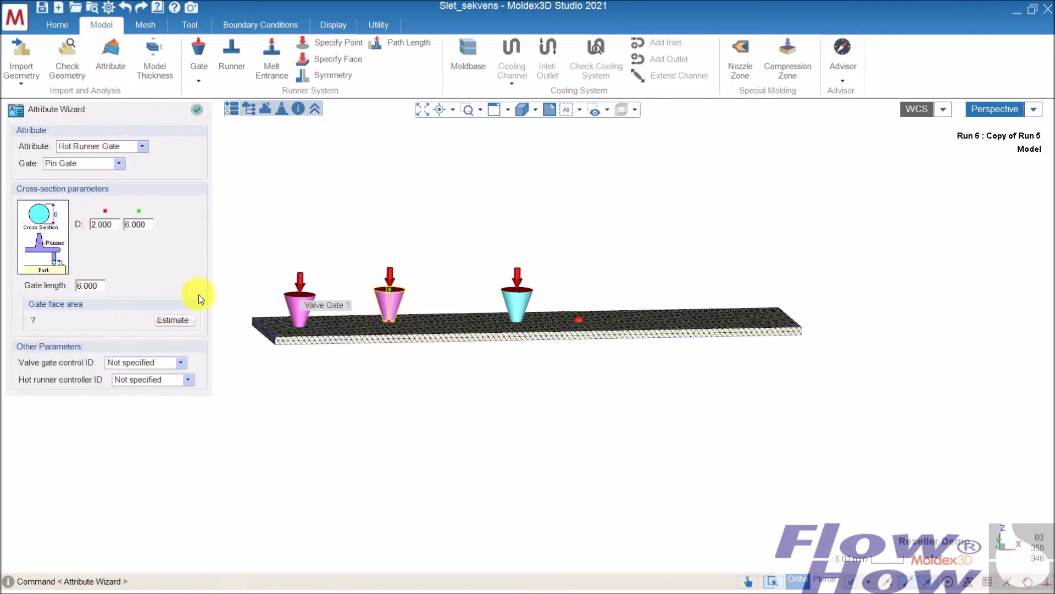
left_click(163, 363)
left_click(137, 404)
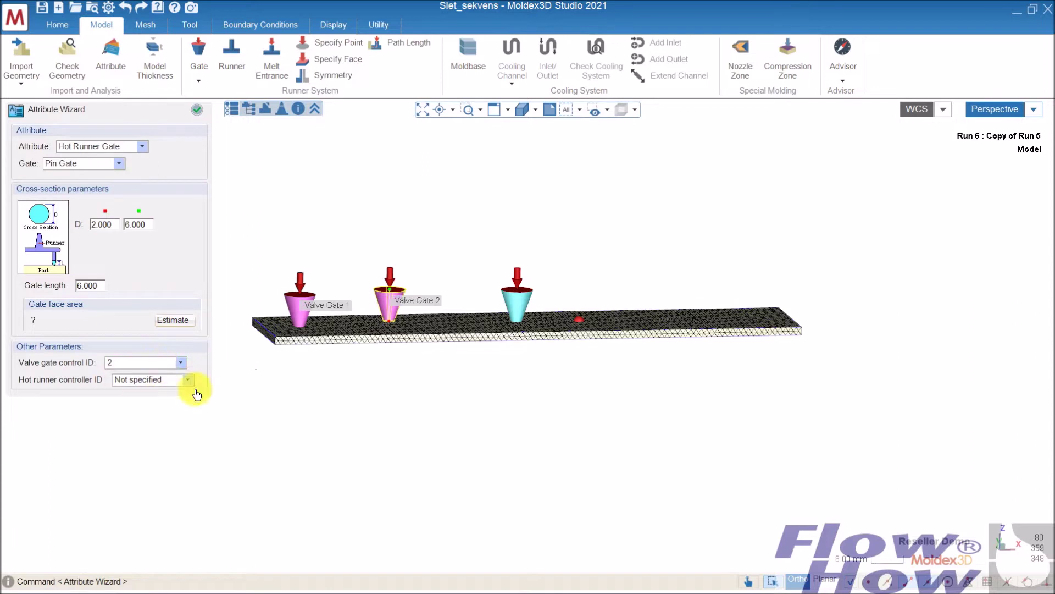
- Change the third pin gate to a Hot Runner Gate with valve gate control ID 3 and accept the attribute changes
left_click(514, 302)
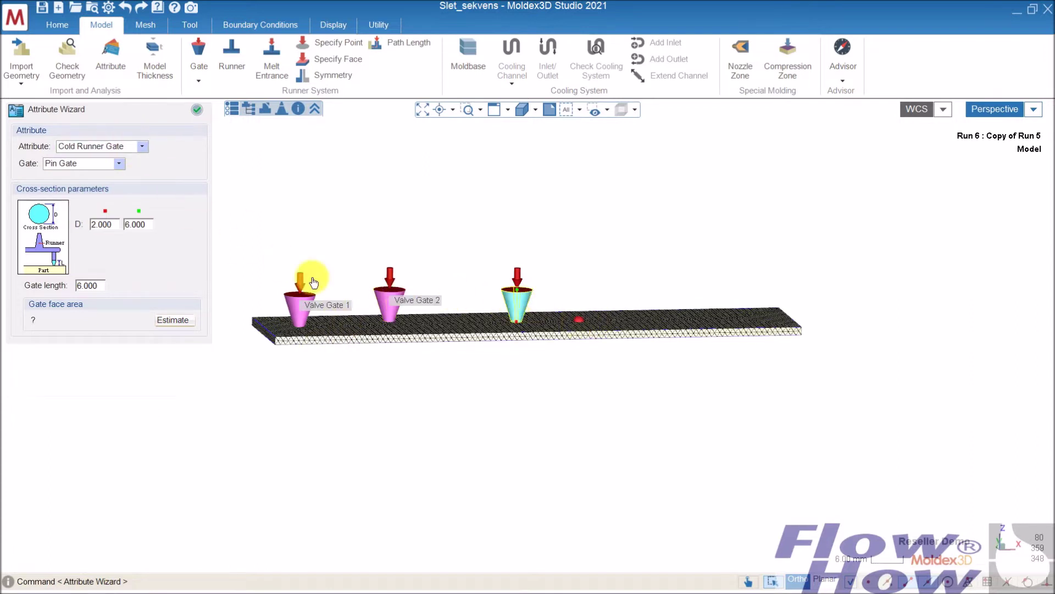
left_click(103, 150)
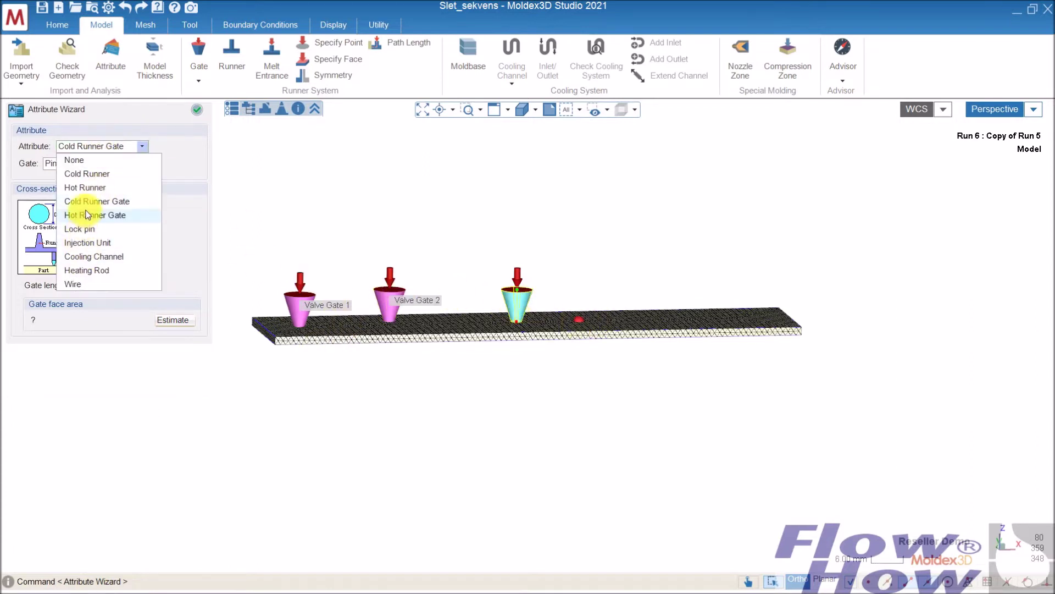
left_click(94, 215)
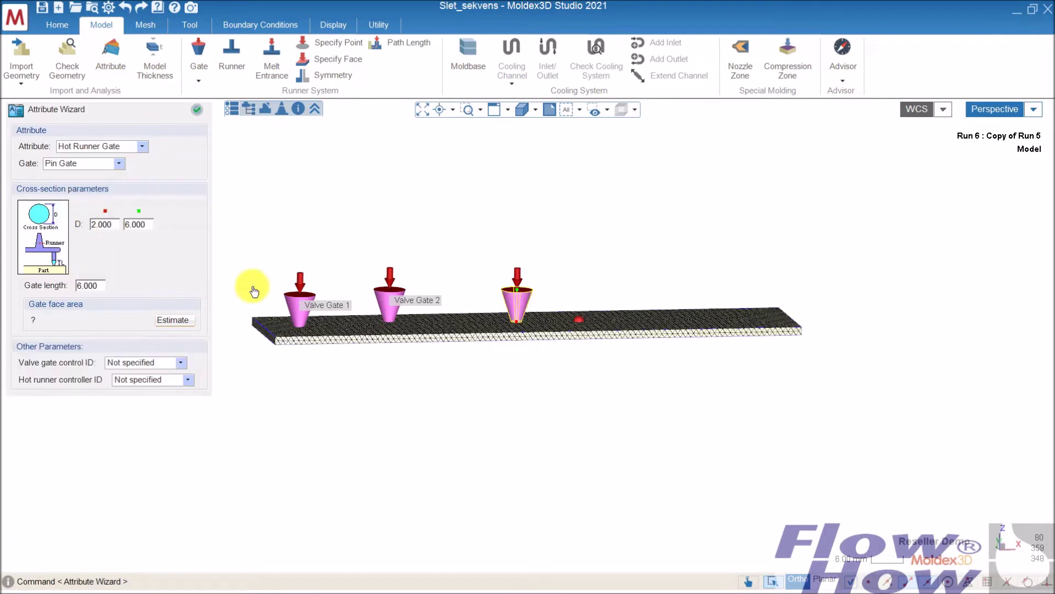
left_click(126, 363)
left_click(134, 418)
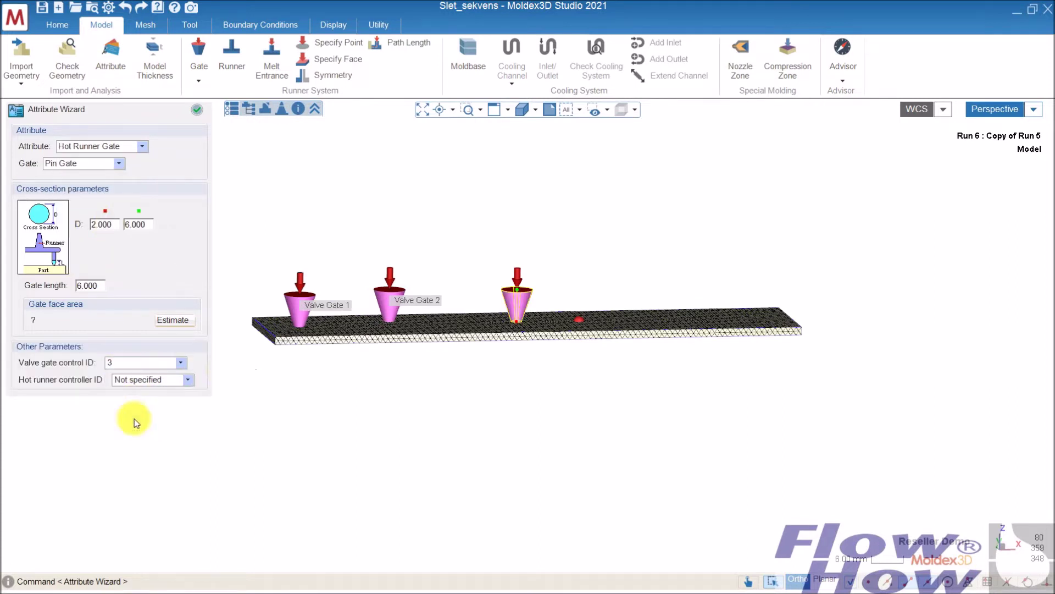
left_click(196, 111)
middle_click_drag(607, 220, 342, 286)
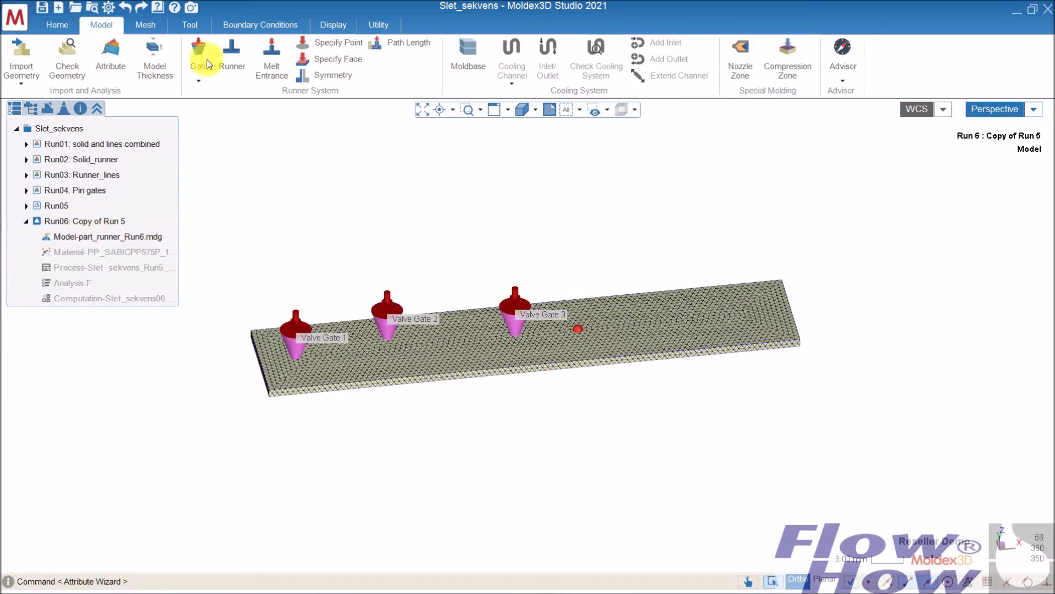
- Generate the solid mesh for Run06's part and runner and run the final check to export it
left_click(146, 25)
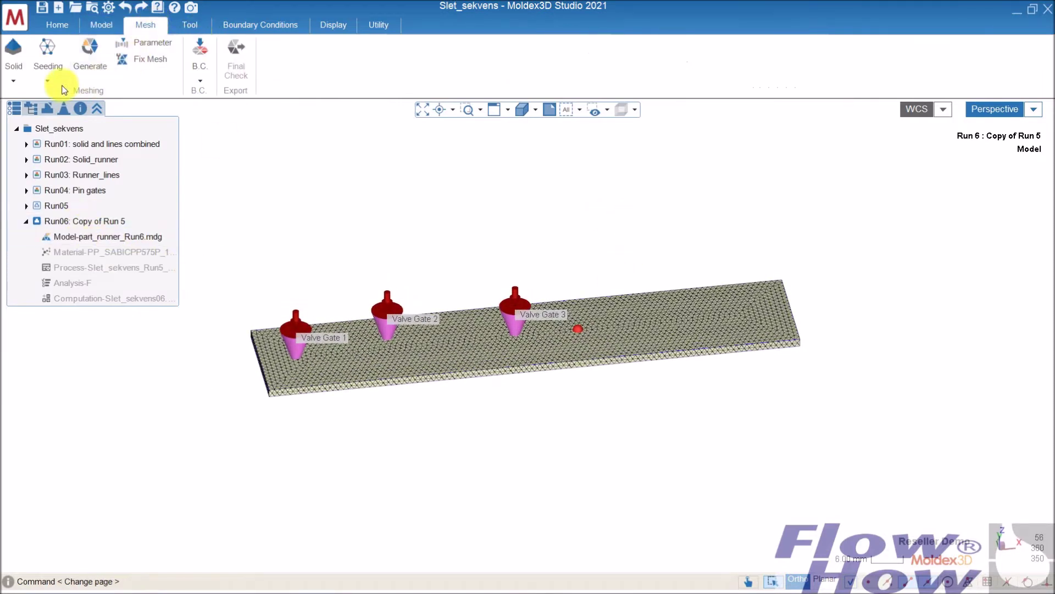
left_click(89, 50)
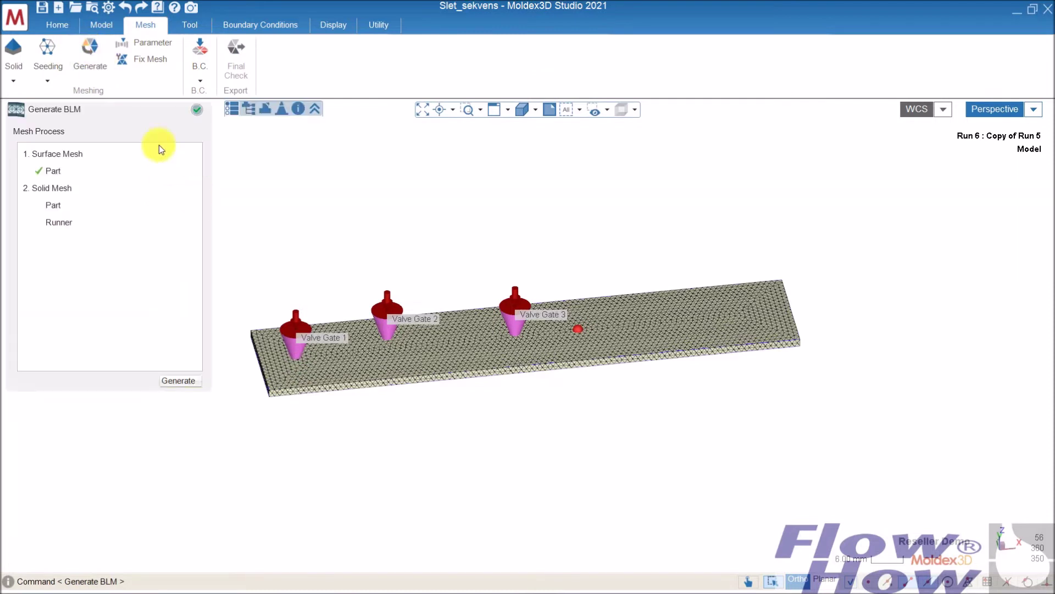
left_click(179, 381)
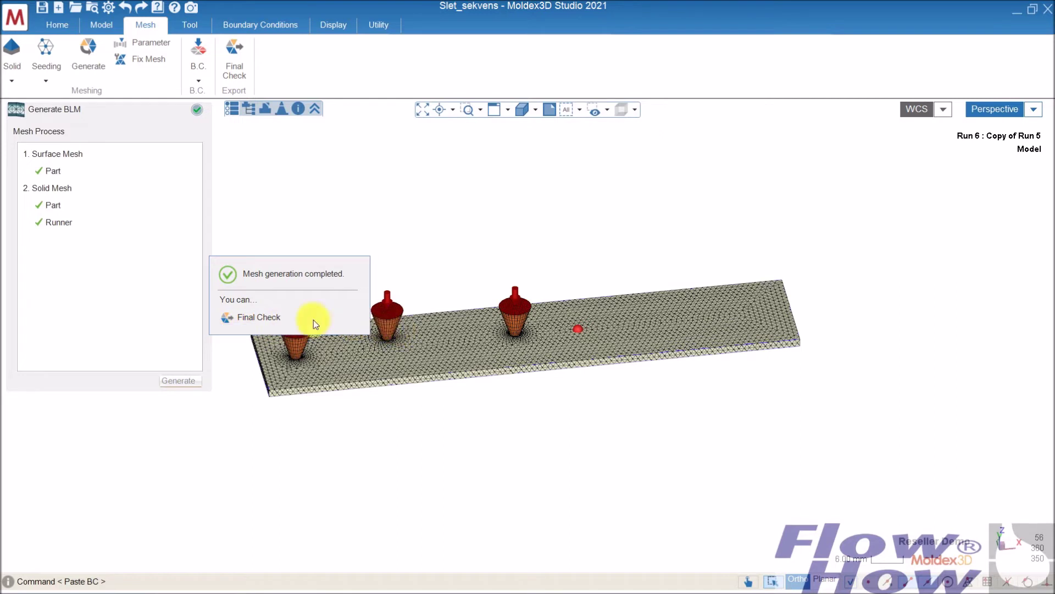
left_click(259, 318)
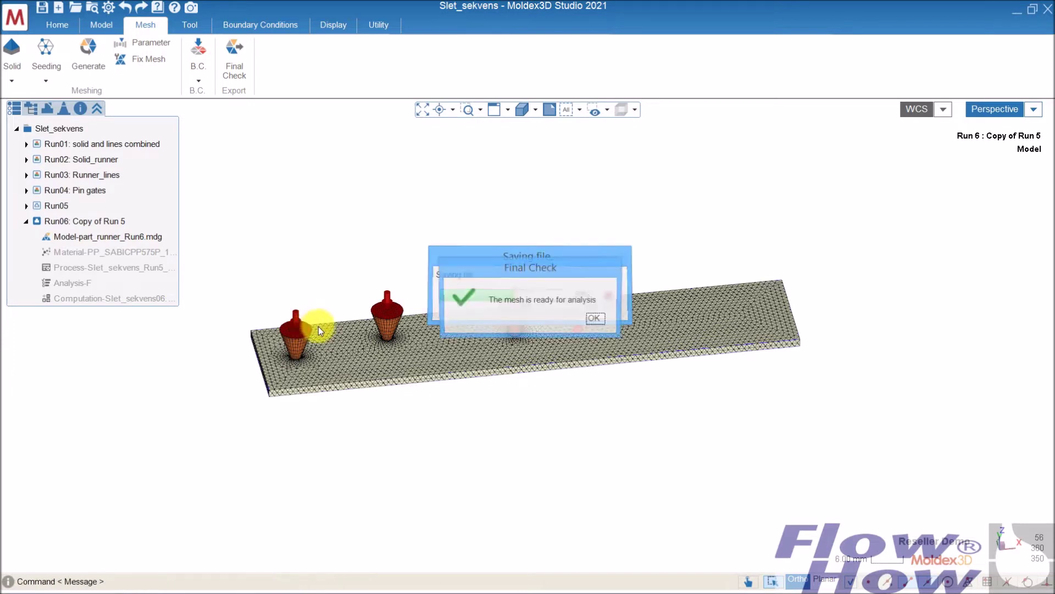
left_click(596, 319)
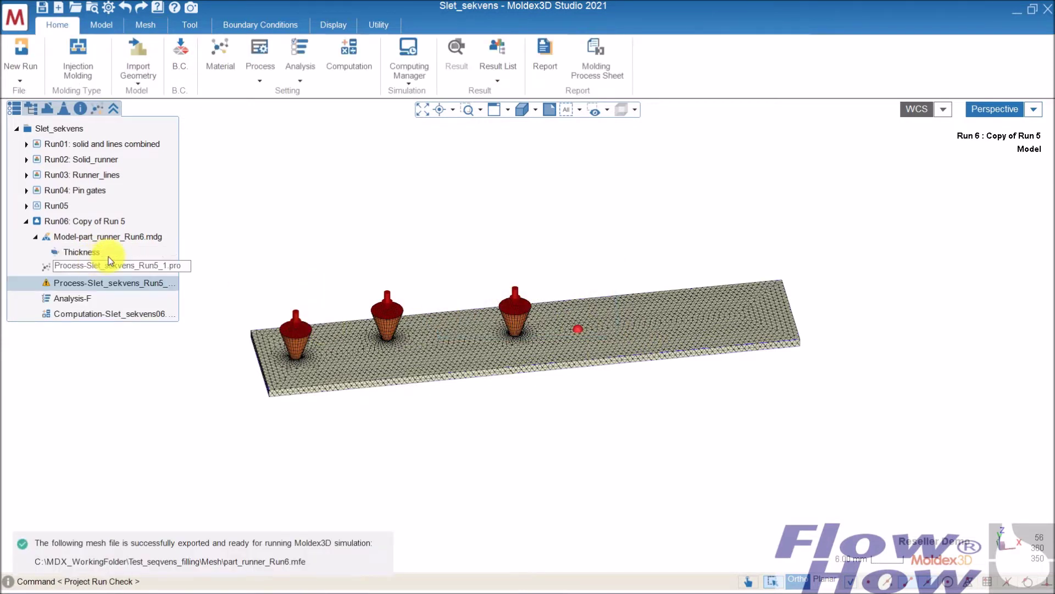
- Create a new process setting for Run06 based on the current setting and advance to the filling and packing settings
double_click(96, 281)
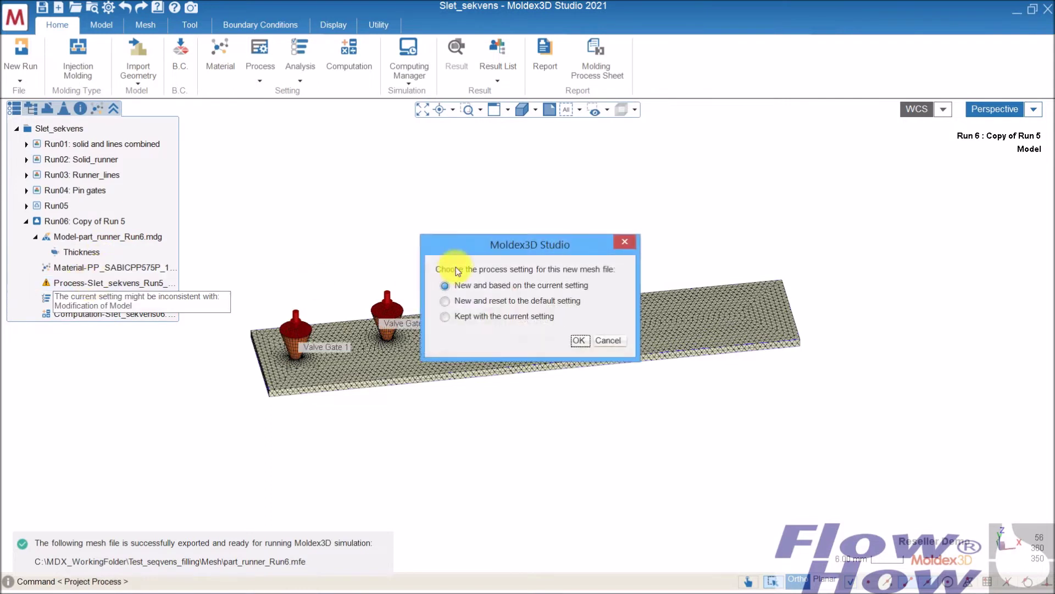
left_click(579, 340)
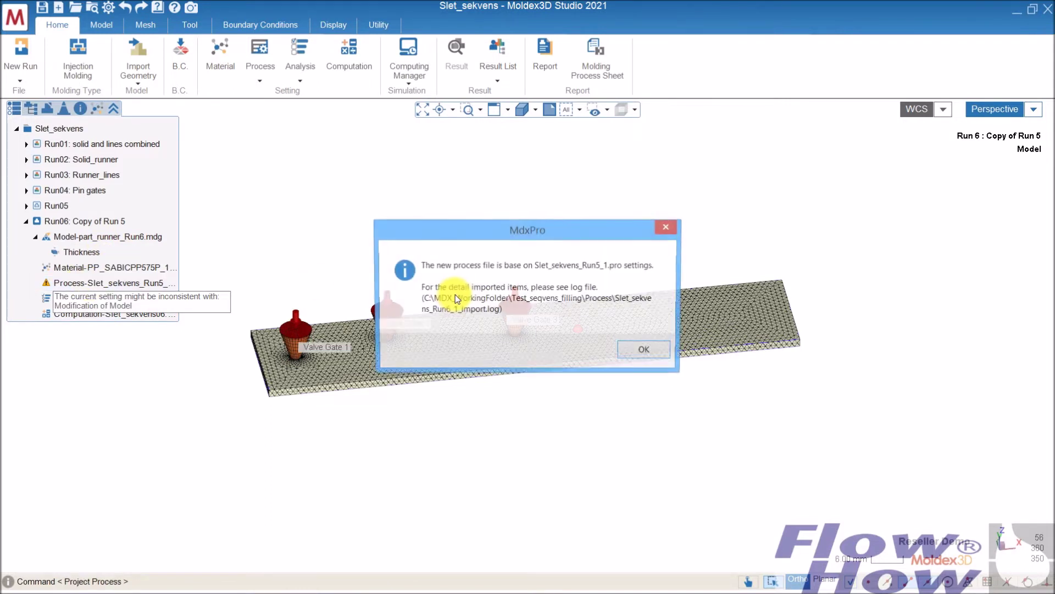
left_click(654, 345)
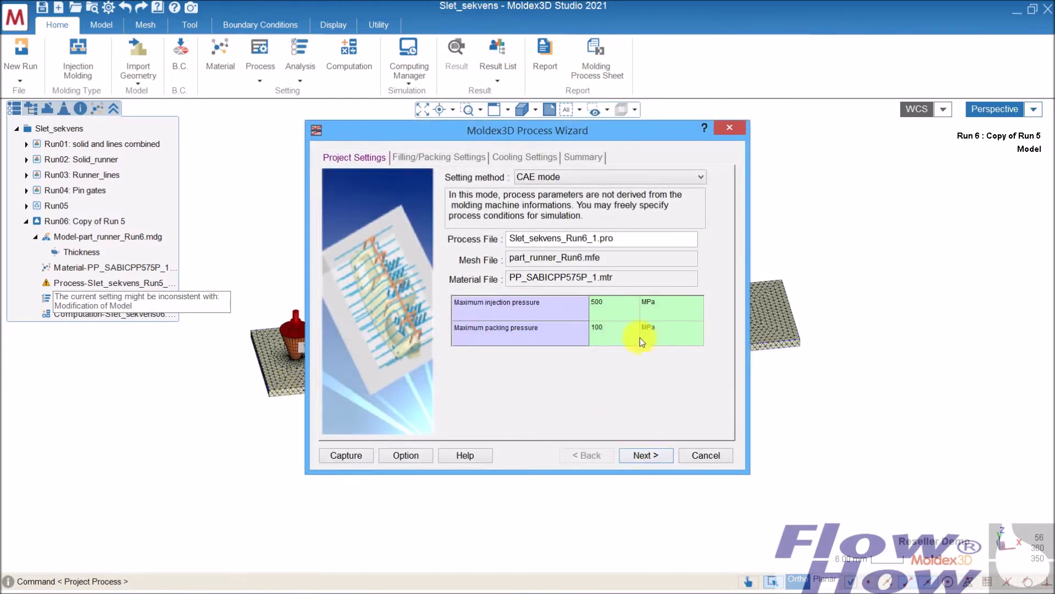
left_click(650, 459)
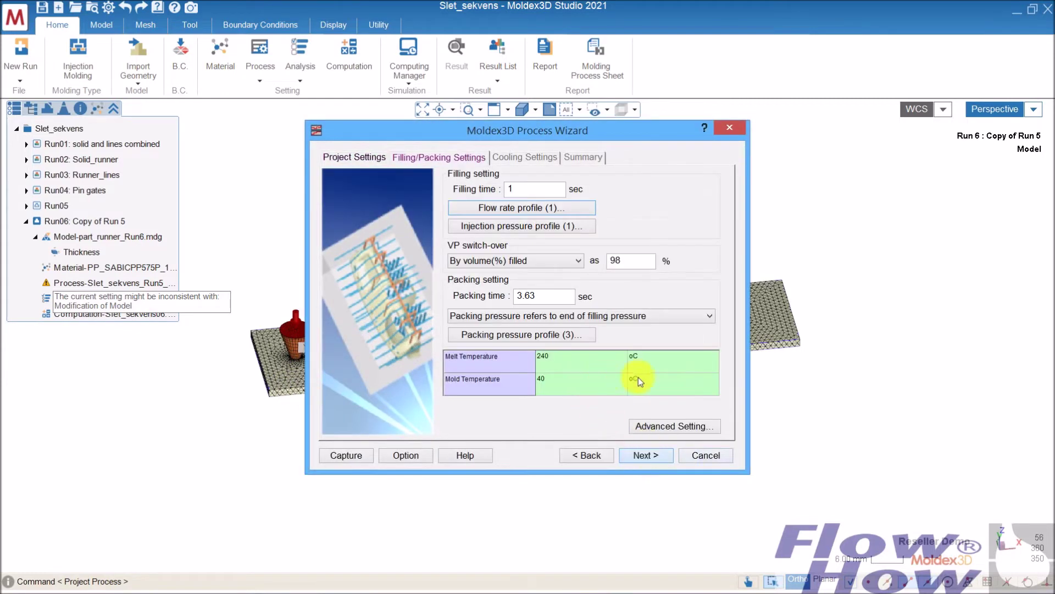
- In the advanced valve gate settings, reset valve gate 3's control points to 1 and back to 2
left_click(673, 424)
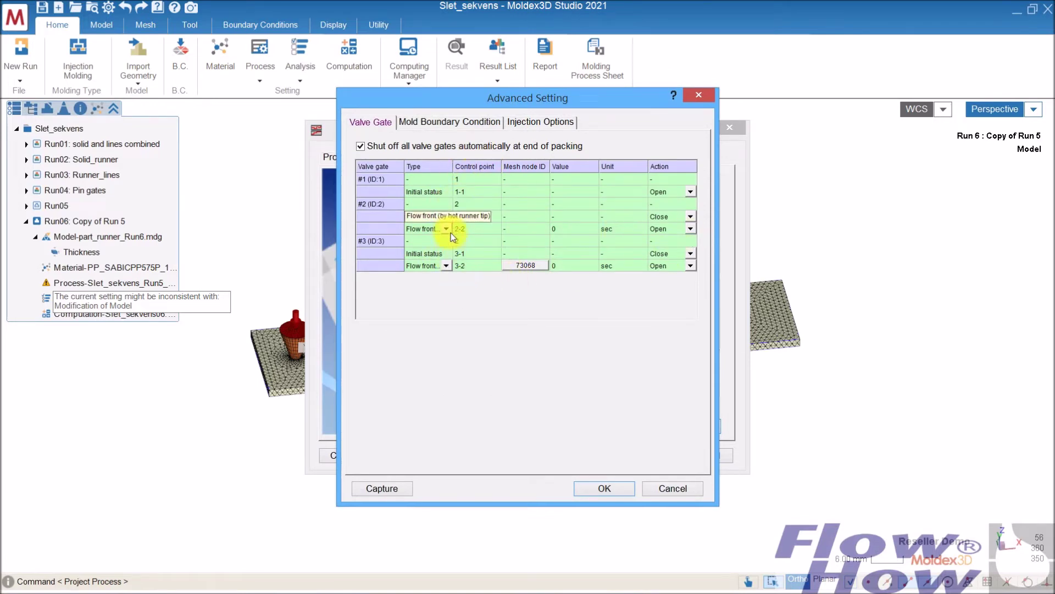
left_click(450, 264)
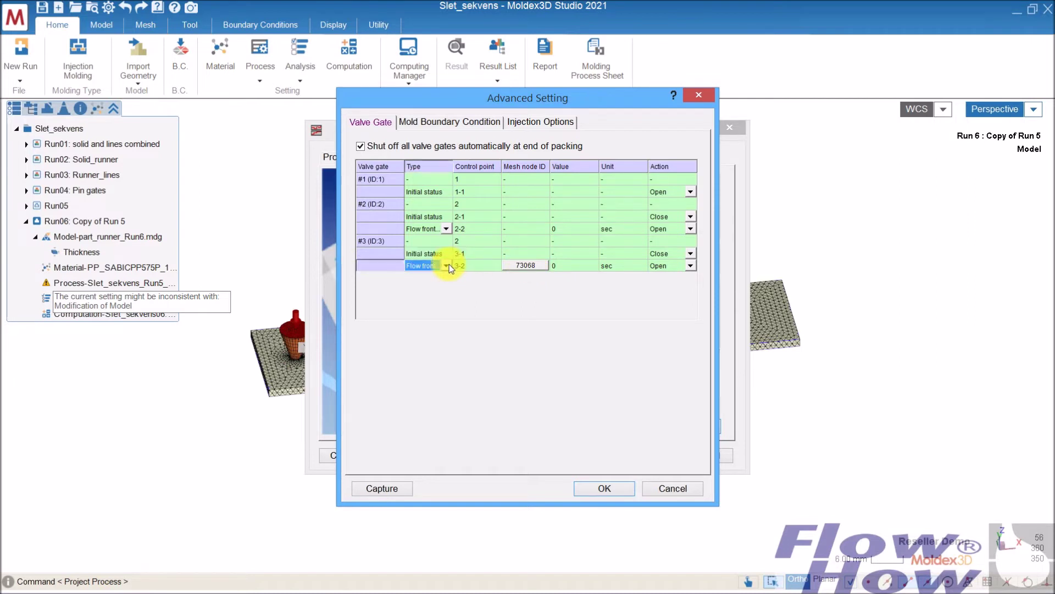
left_click(477, 254)
left_click(476, 241)
type("1")
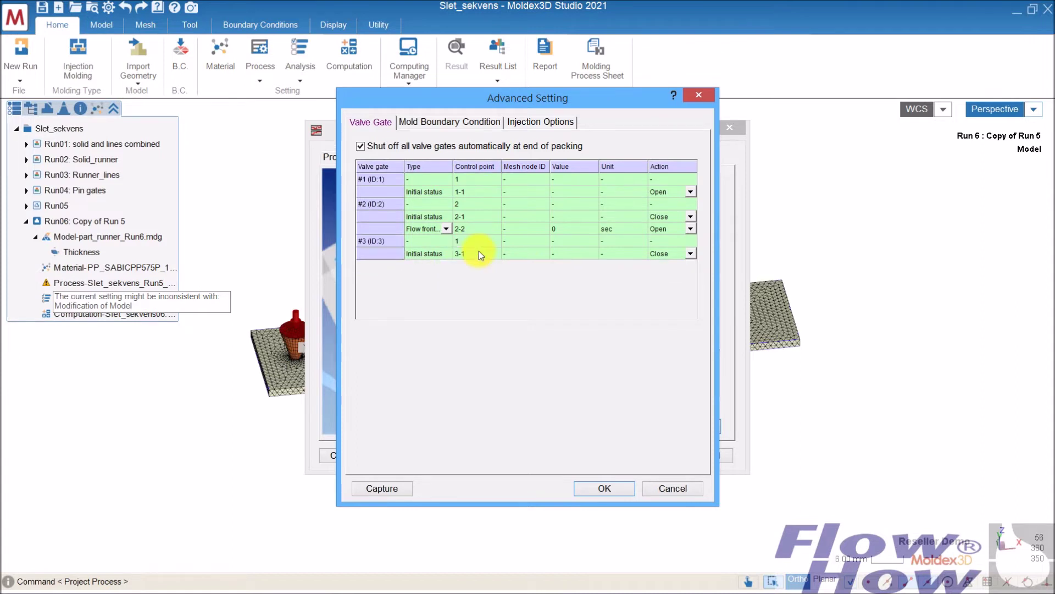
type("2")
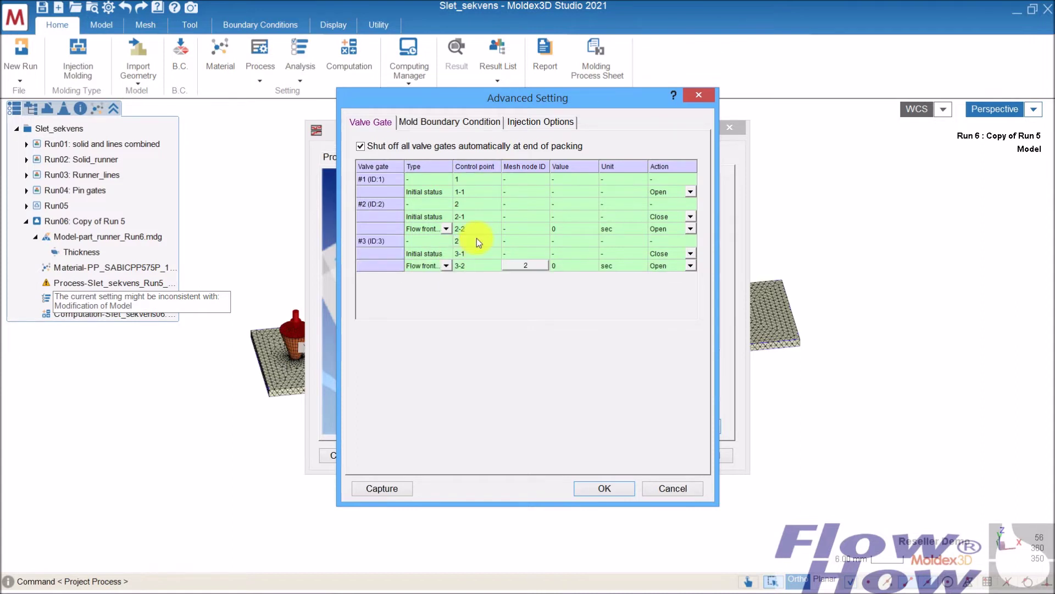
- Set the type of valve gate 3's opening control to Flow front (by hot runner tip) and accept the advanced settings
left_click(445, 267)
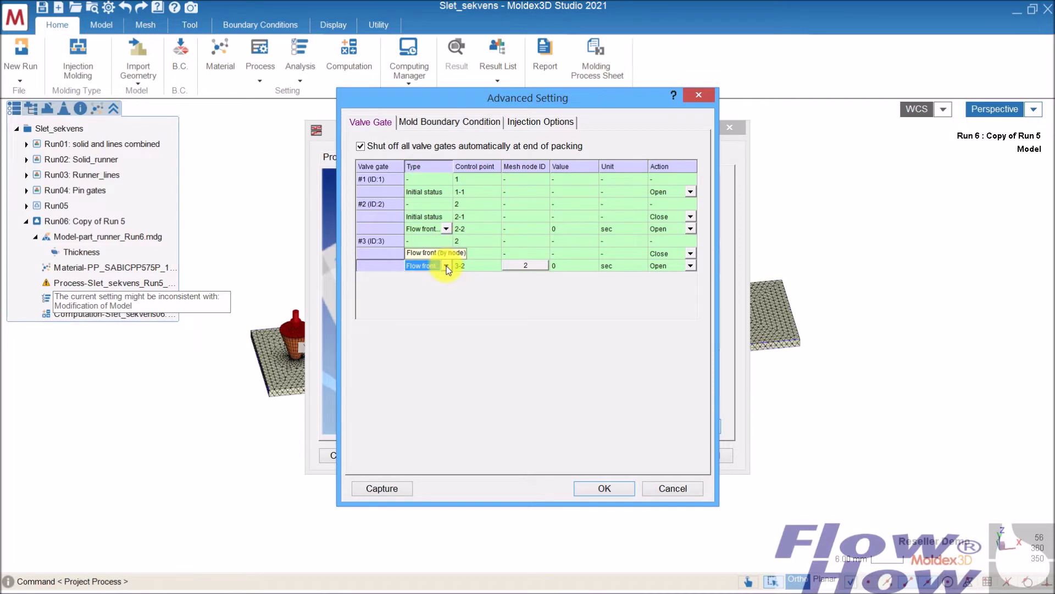
left_click(447, 267)
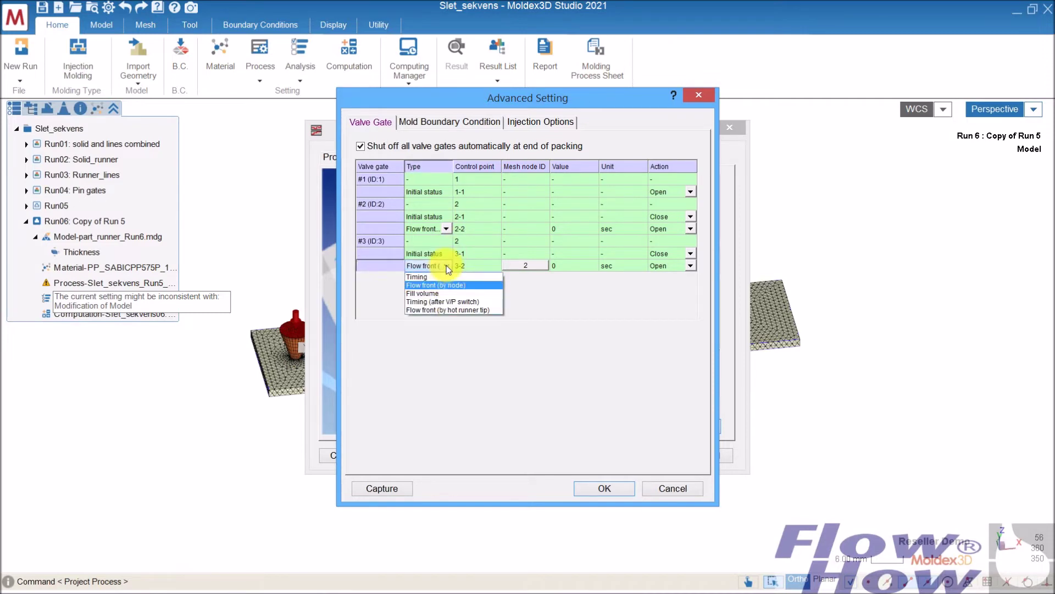
left_click(431, 310)
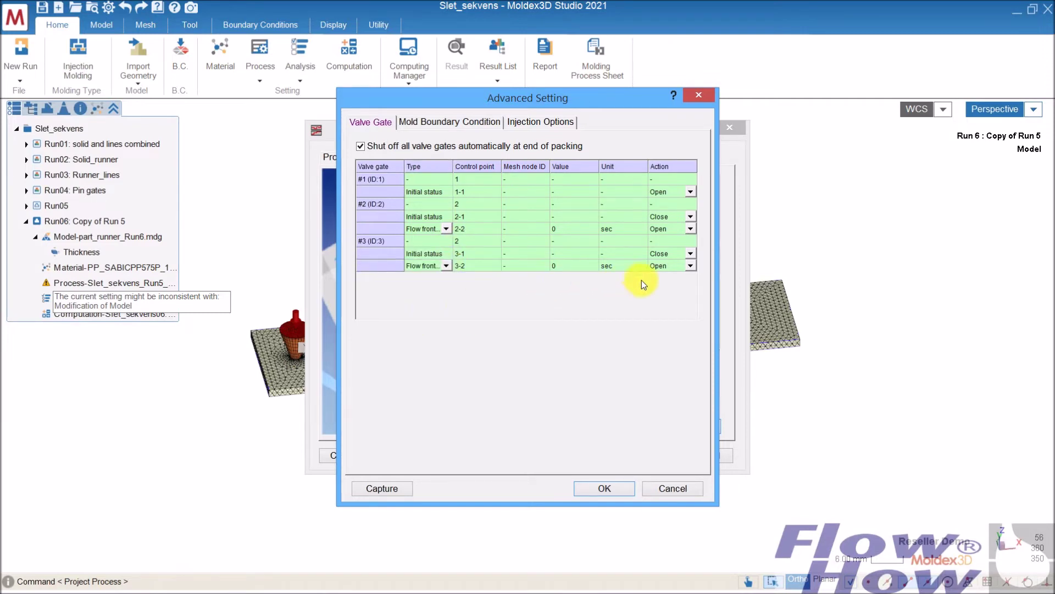
left_click(605, 488)
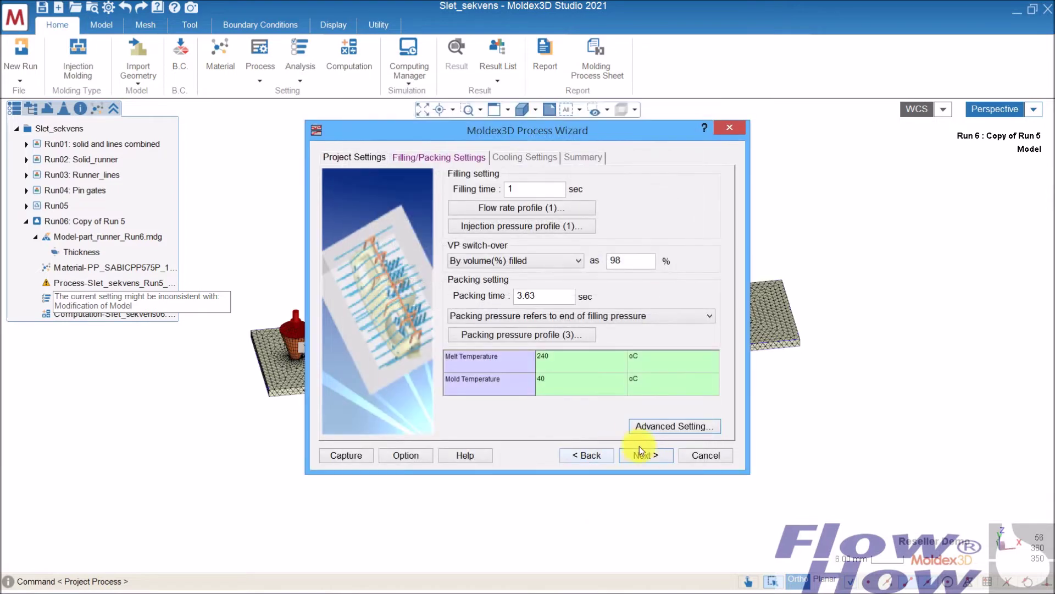
- Keep the cooling settings as they are and finish the process wizard, saving Run06's process condition file
left_click(653, 456)
left_click(654, 456)
left_click(655, 456)
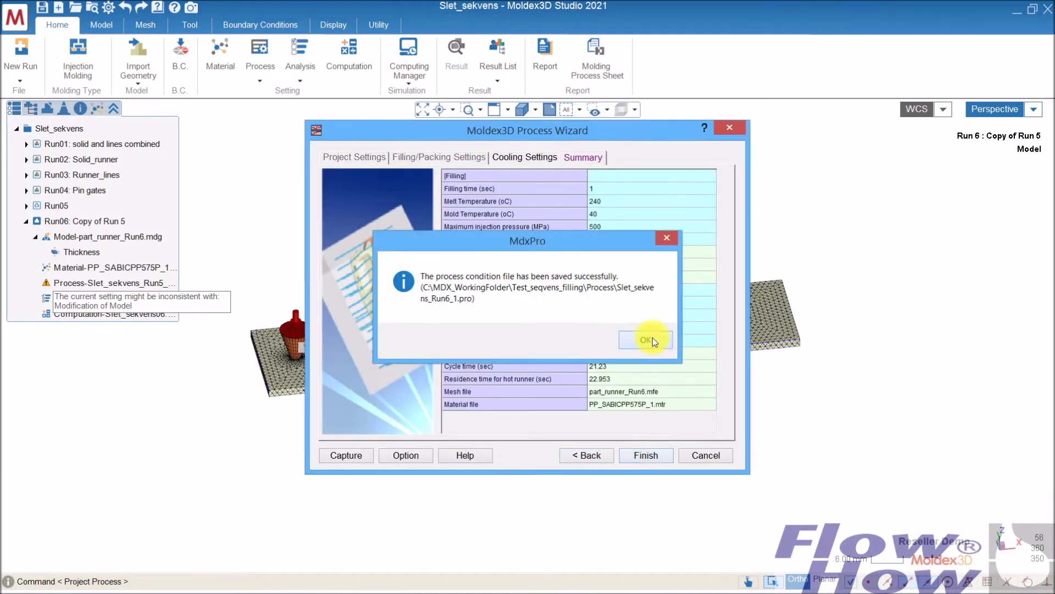
left_click(652, 338)
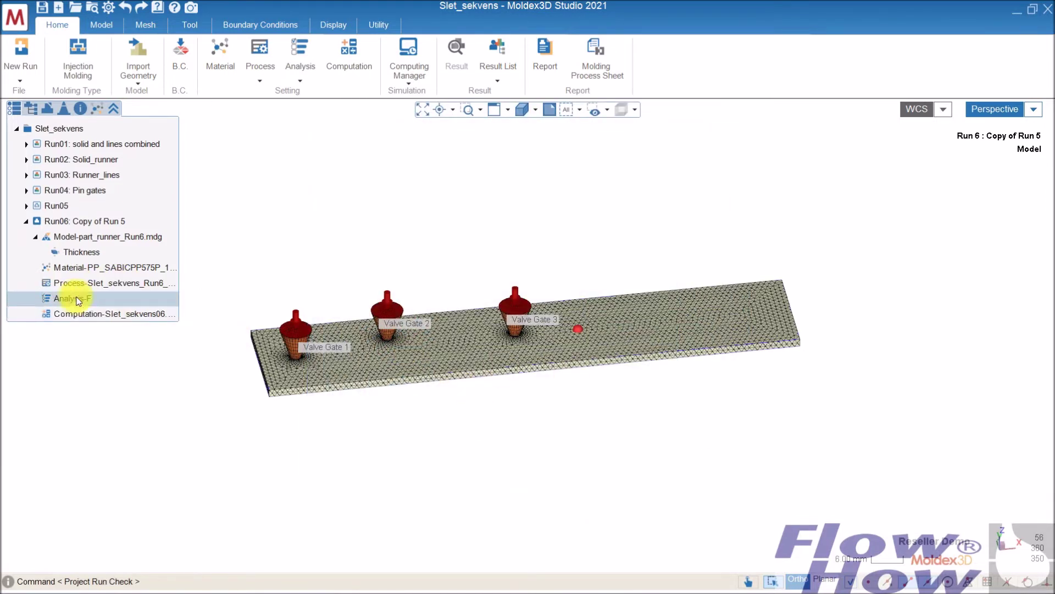
- Copy Run05 again with run input data only and switch to the new run
middle_click_drag(317, 411, 352, 380)
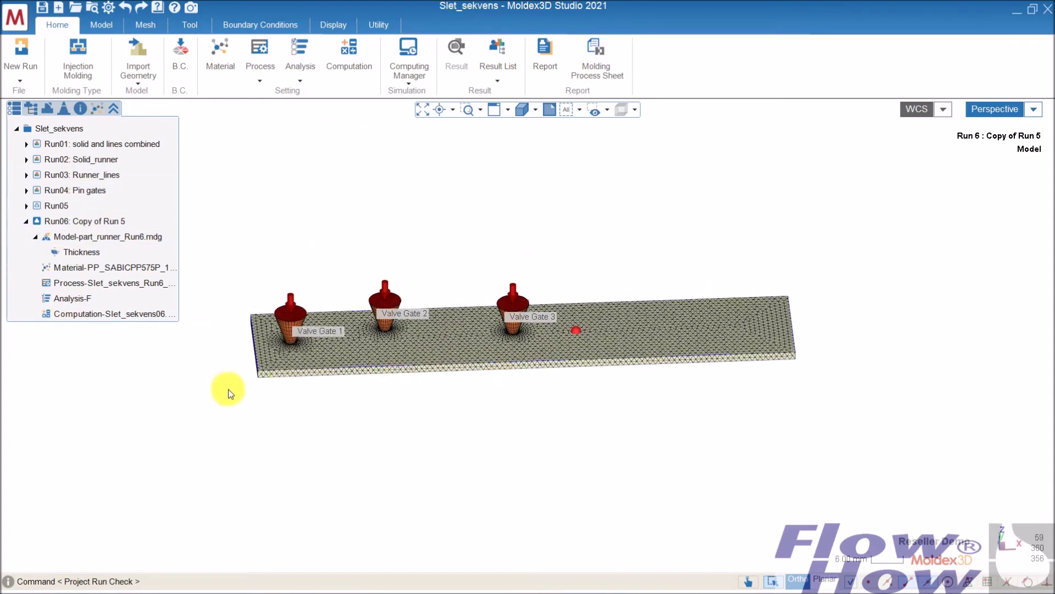
middle_click_drag(473, 388, 492, 346)
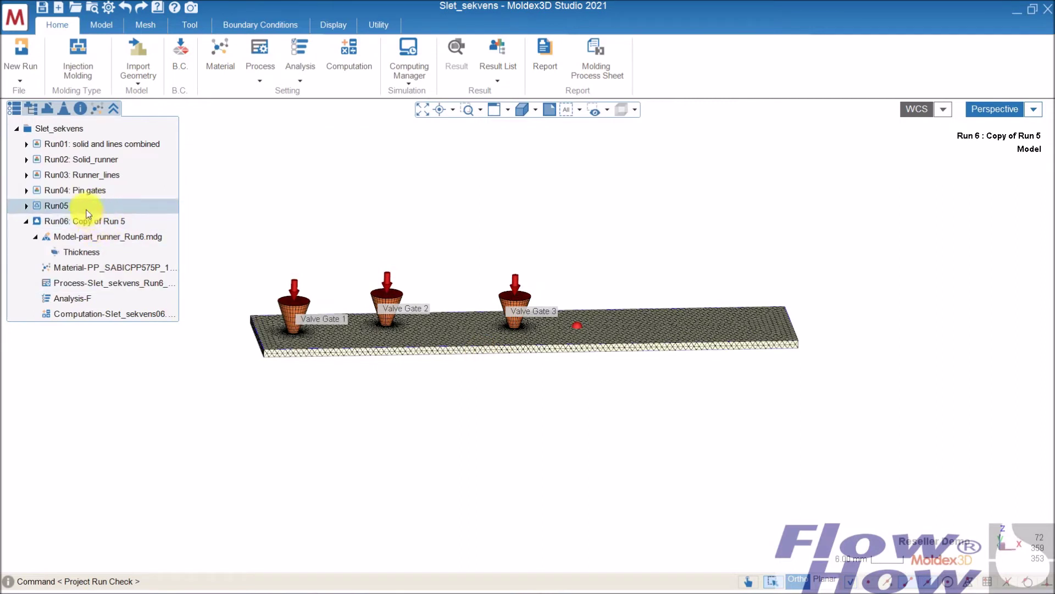
right_click(180, 201)
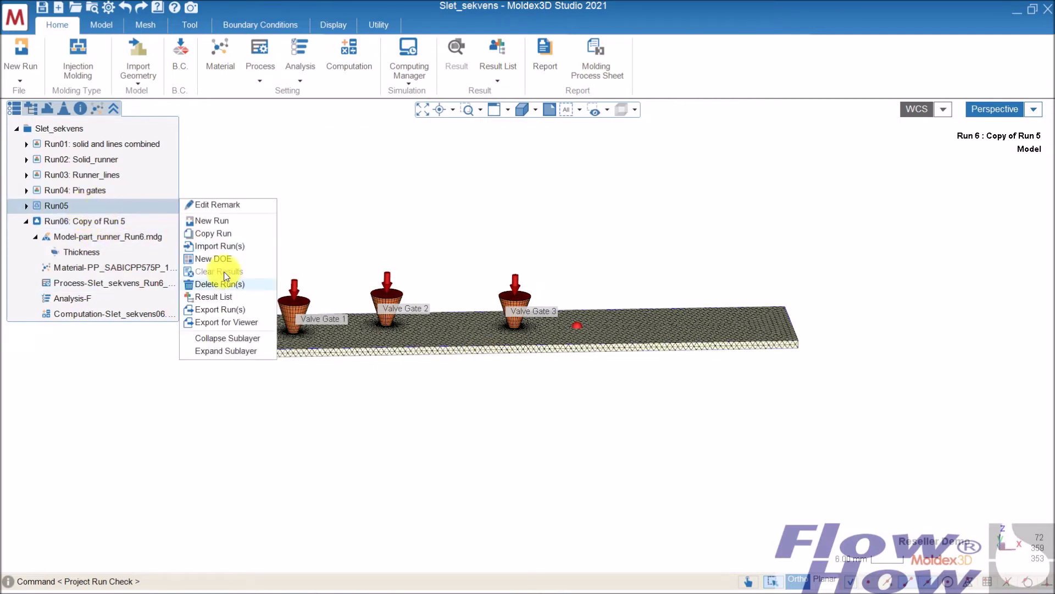
left_click(220, 233)
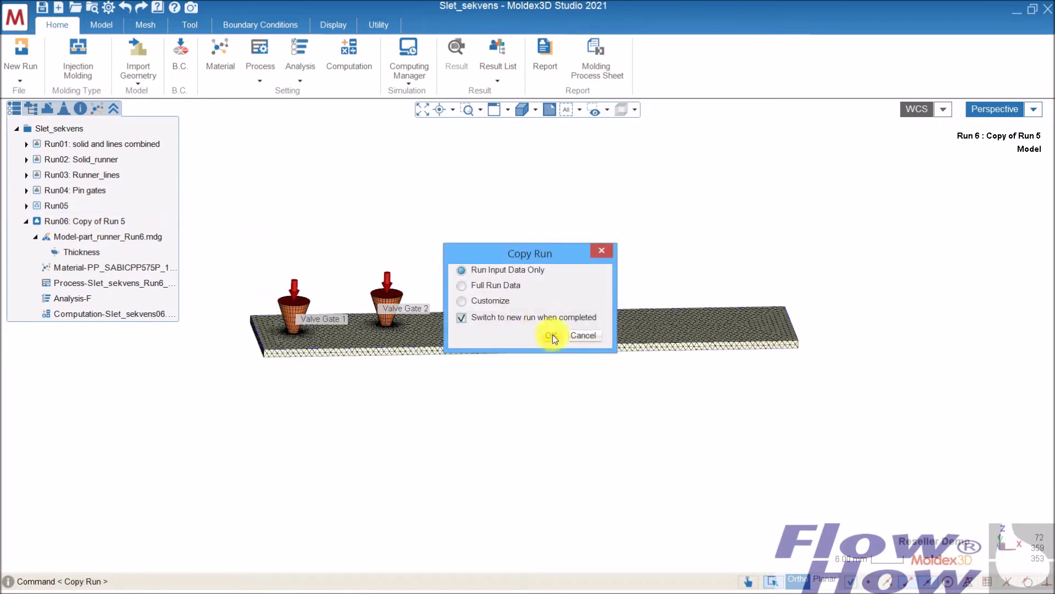
left_click(552, 336)
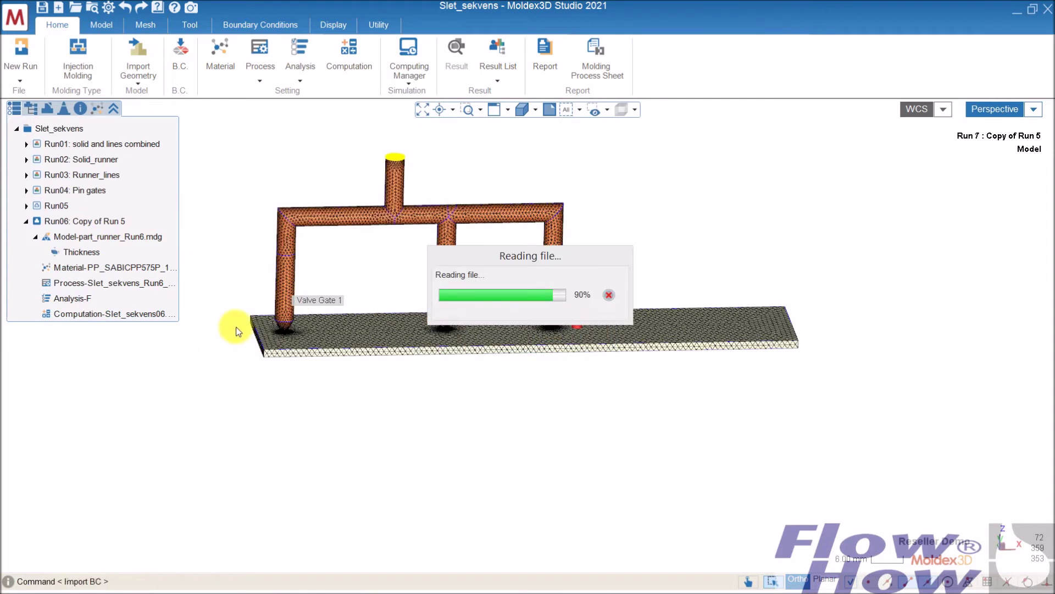
- Start regenerating Run07's mesh, discard the attached solid mesh and close the mesh generation again
left_click(143, 24)
left_click(92, 50)
left_click(587, 327)
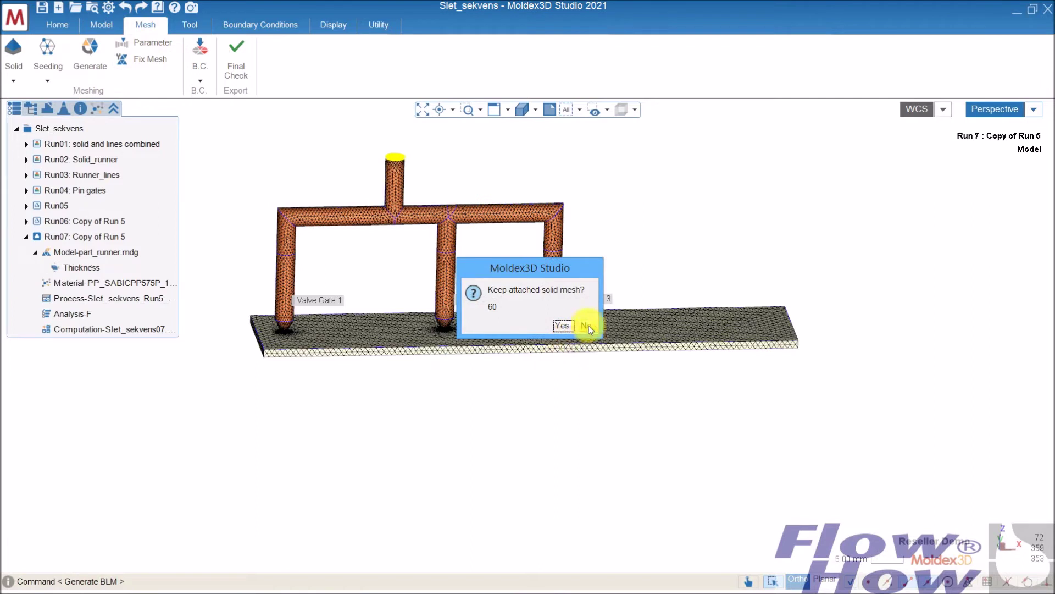
left_click(522, 325)
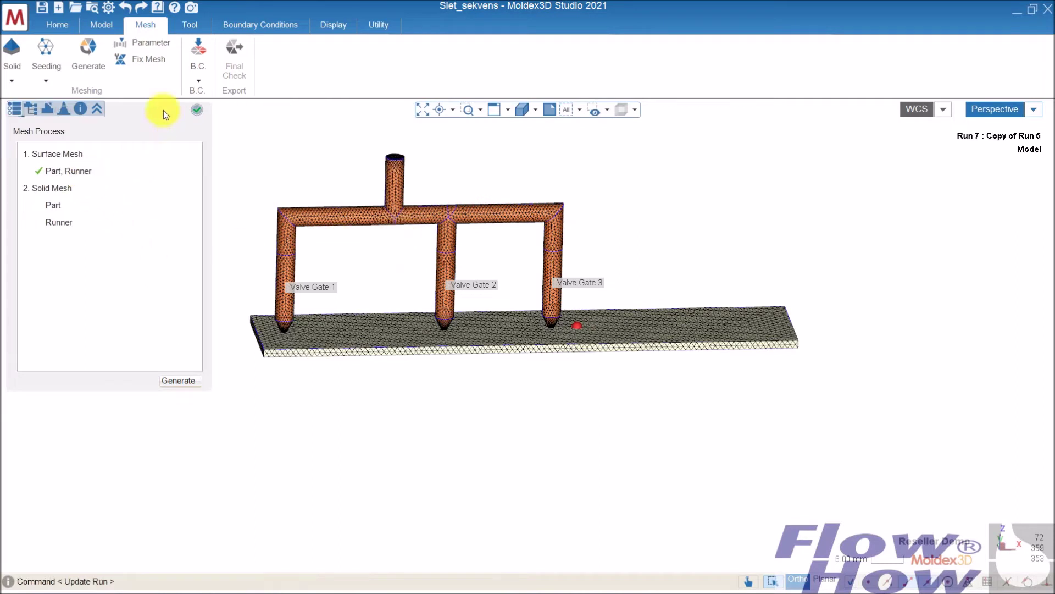
left_click(199, 109)
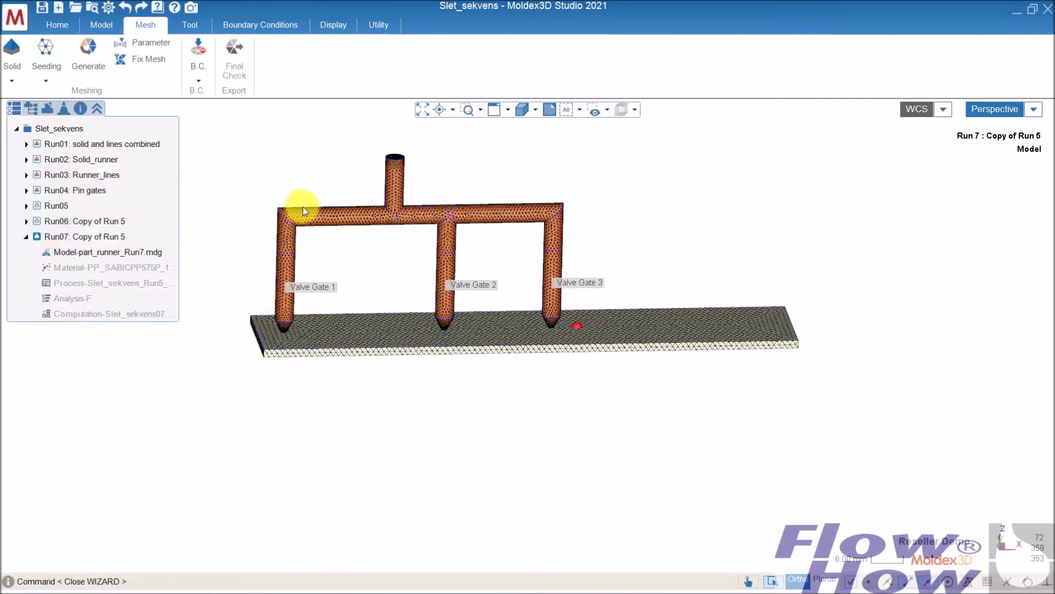
- Delete the meshed solid hot runner and import the runner lines from Runner_sekvens.igs
left_click(282, 261)
left_click(446, 259)
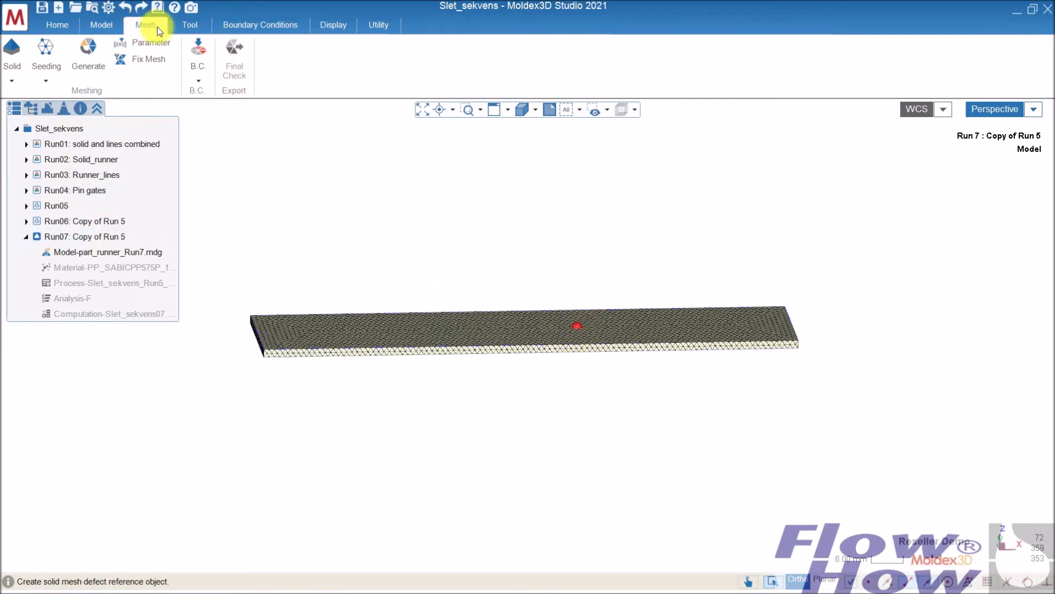
left_click(100, 25)
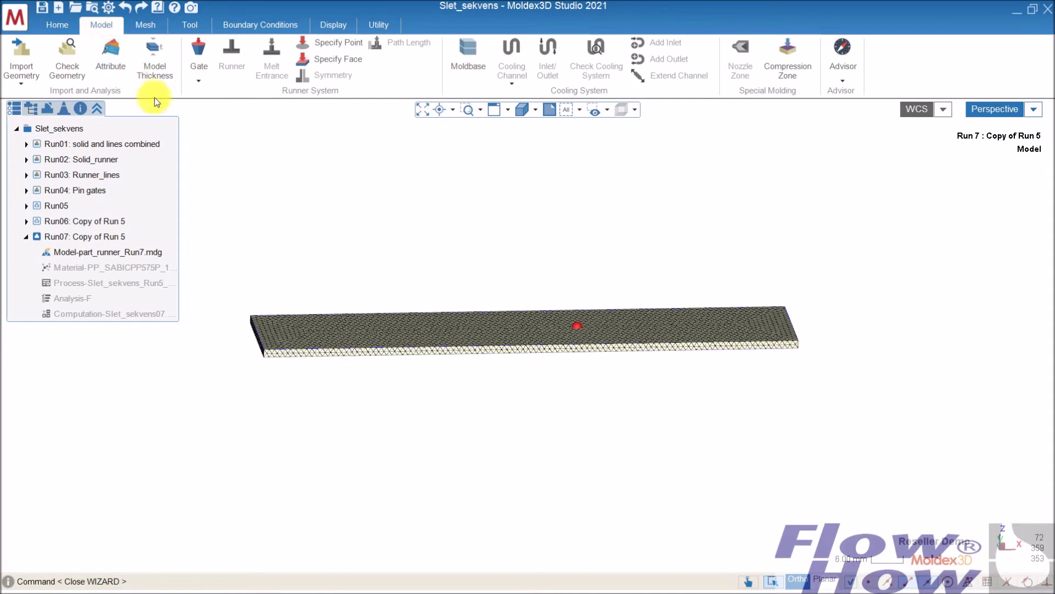
left_click(22, 60)
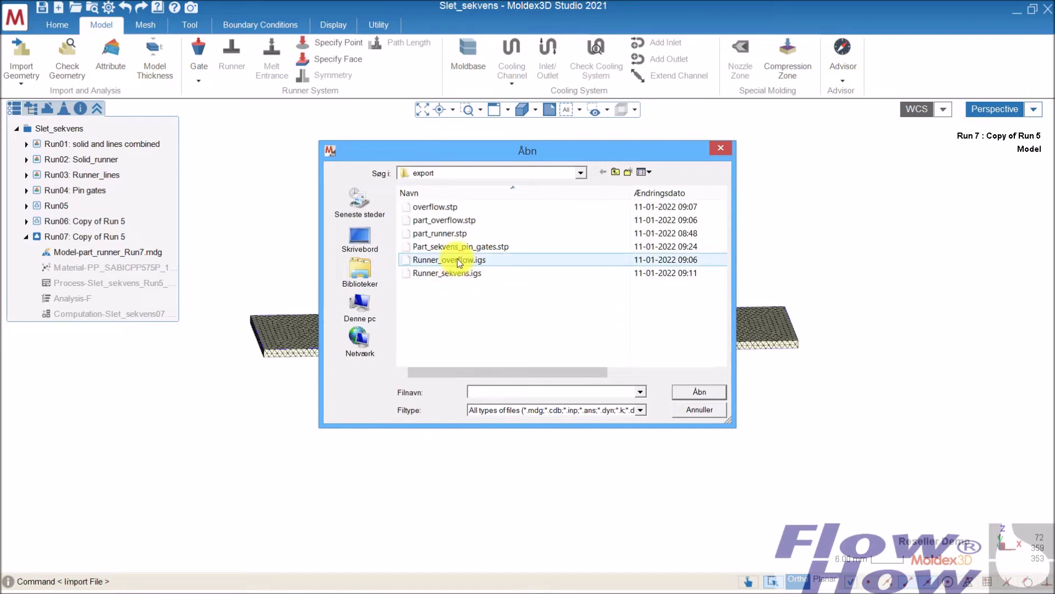
left_click(450, 273)
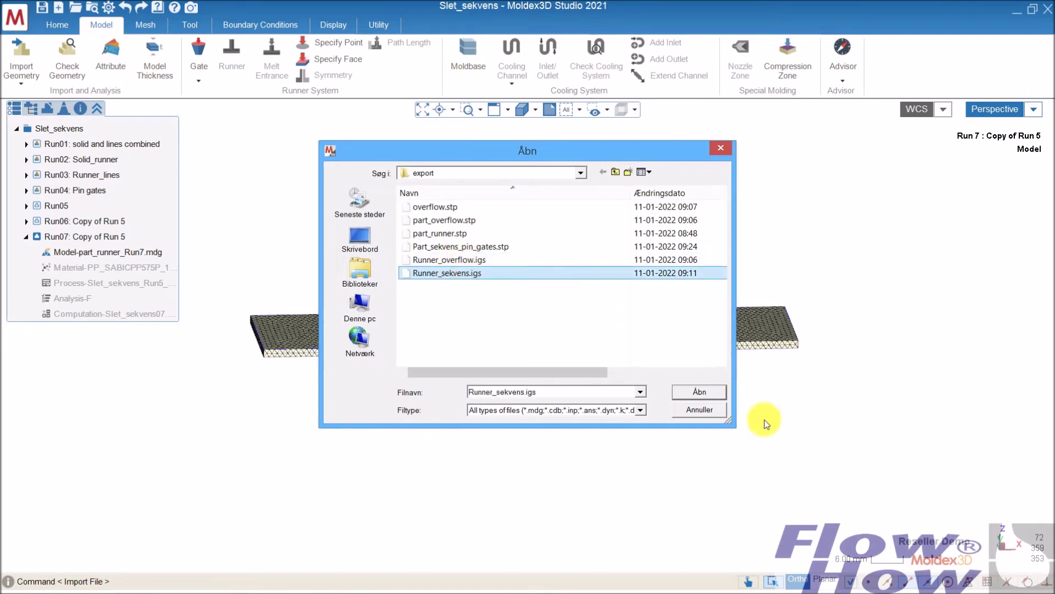
left_click(709, 389)
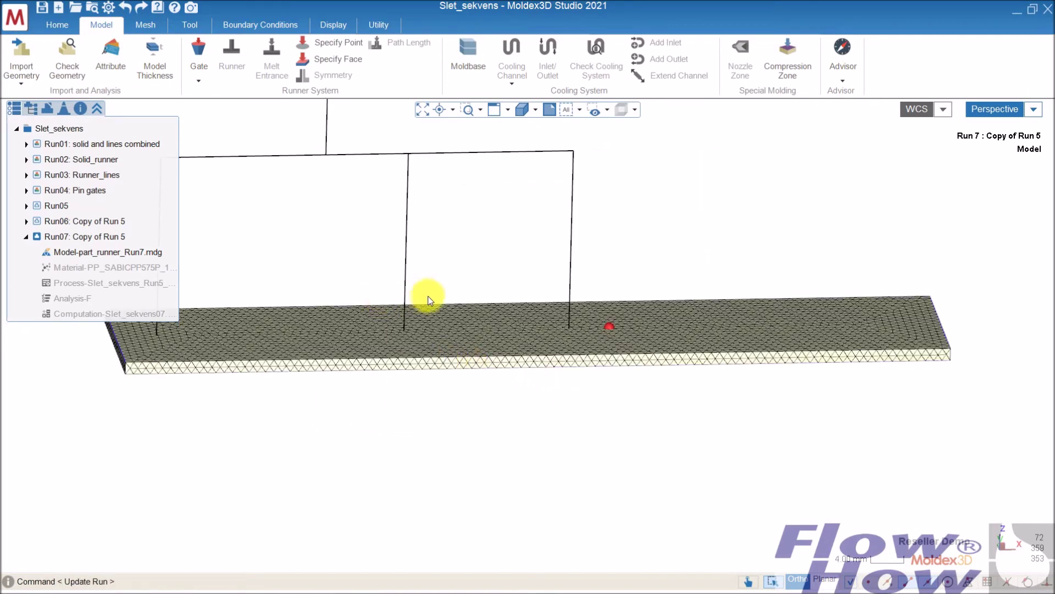
scroll(303, 289, "up", 5)
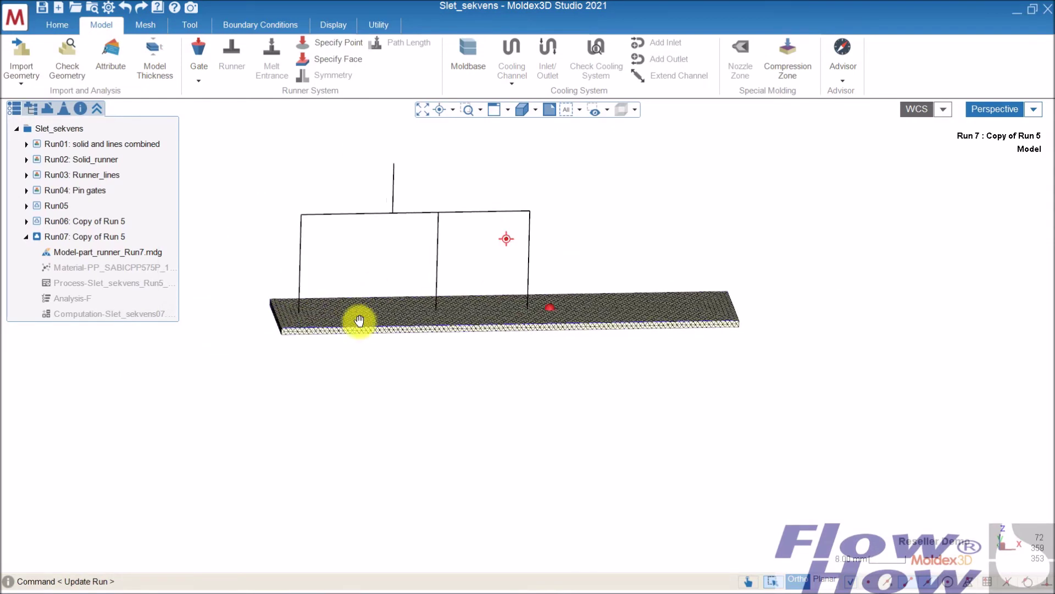
left_click(351, 334)
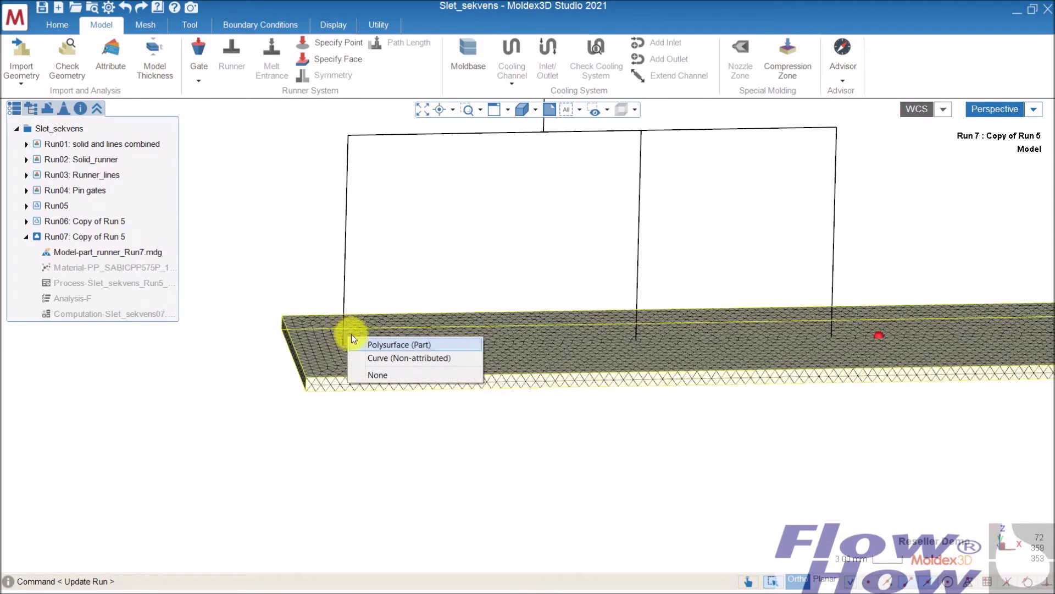
left_click(385, 358)
left_click(635, 329)
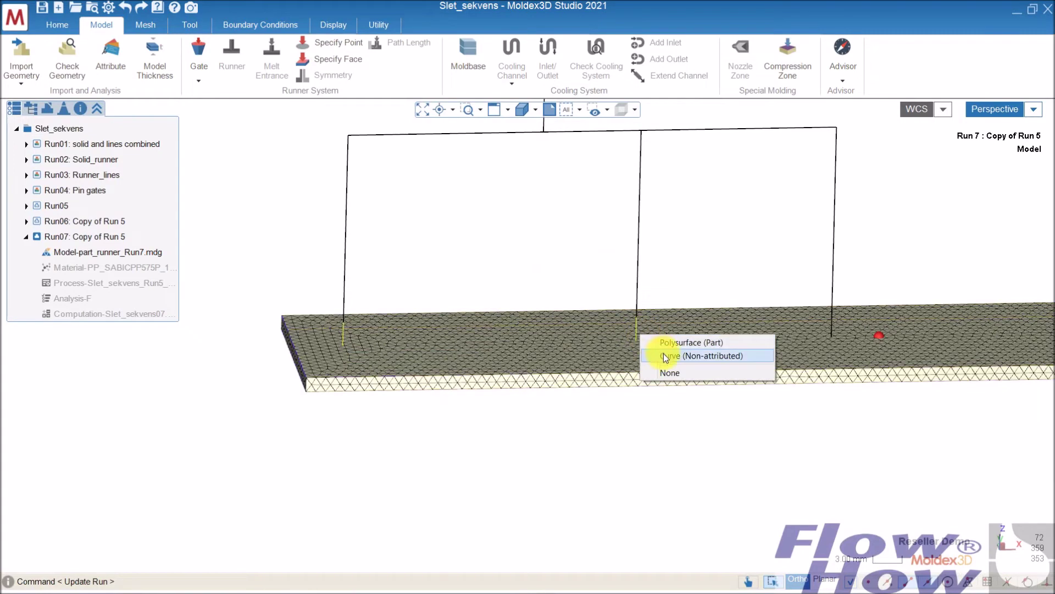
left_click(724, 358)
left_click(829, 326)
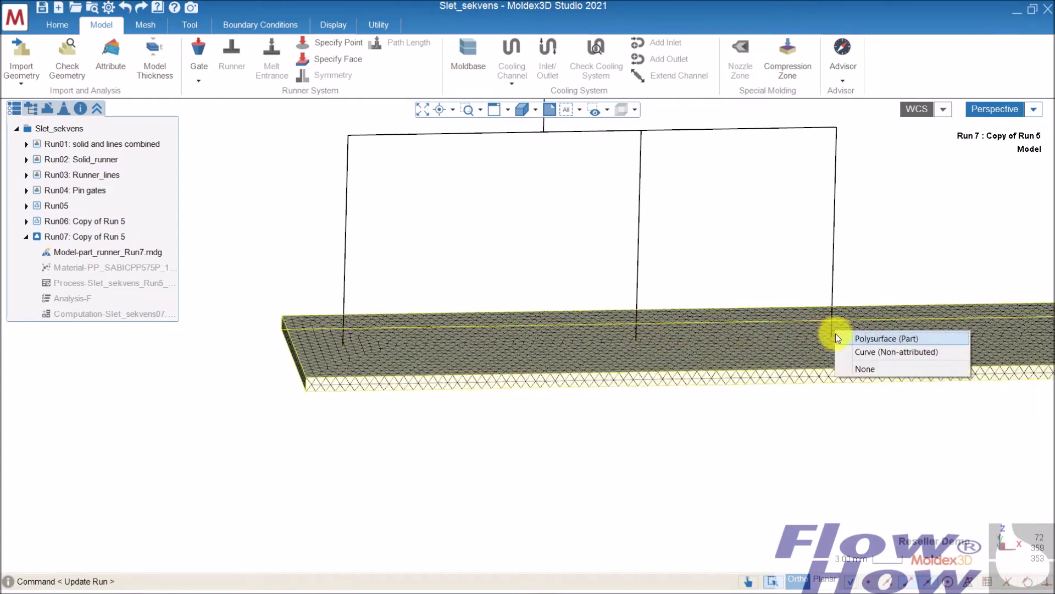
left_click(868, 354)
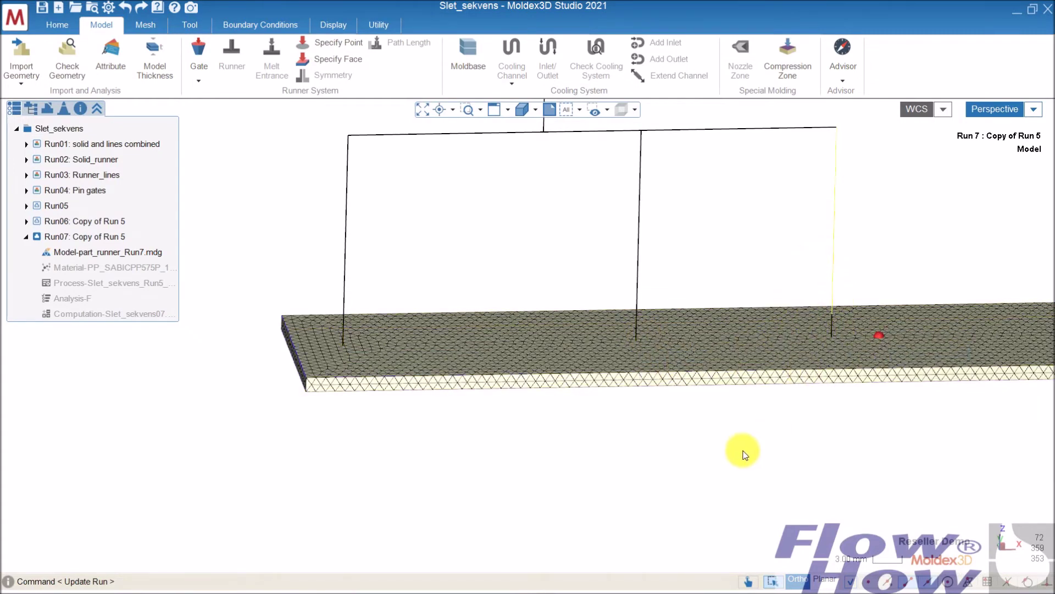
- Assign the first drop's short end curve as a hot runner pin gate with valve gate control ID 1
middle_click_drag(671, 440, 655, 406)
left_click(336, 310)
left_click(99, 53)
left_click(63, 146)
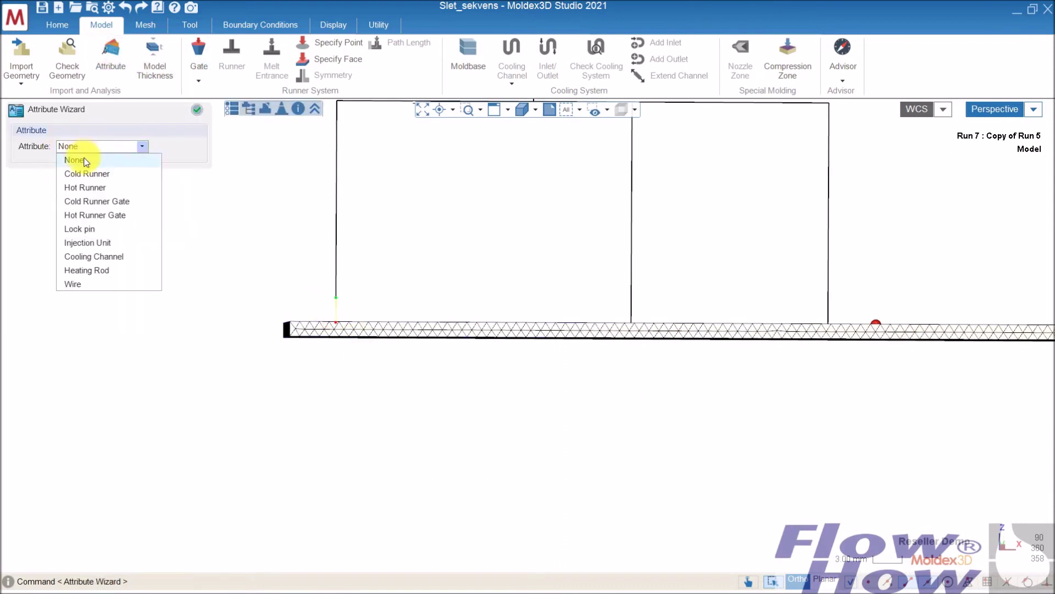
left_click(92, 215)
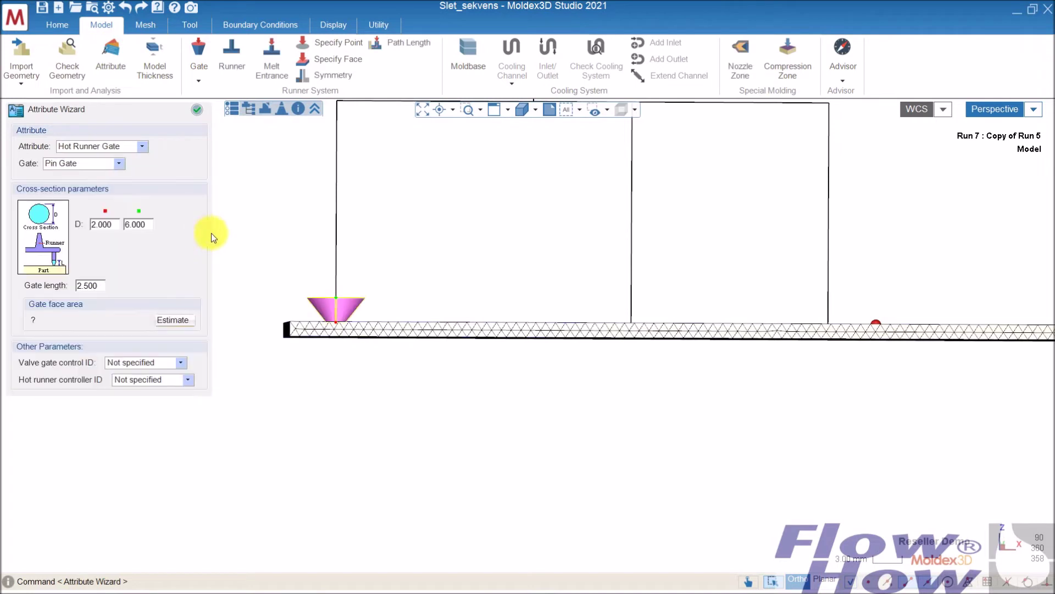
left_click(152, 363)
left_click(134, 388)
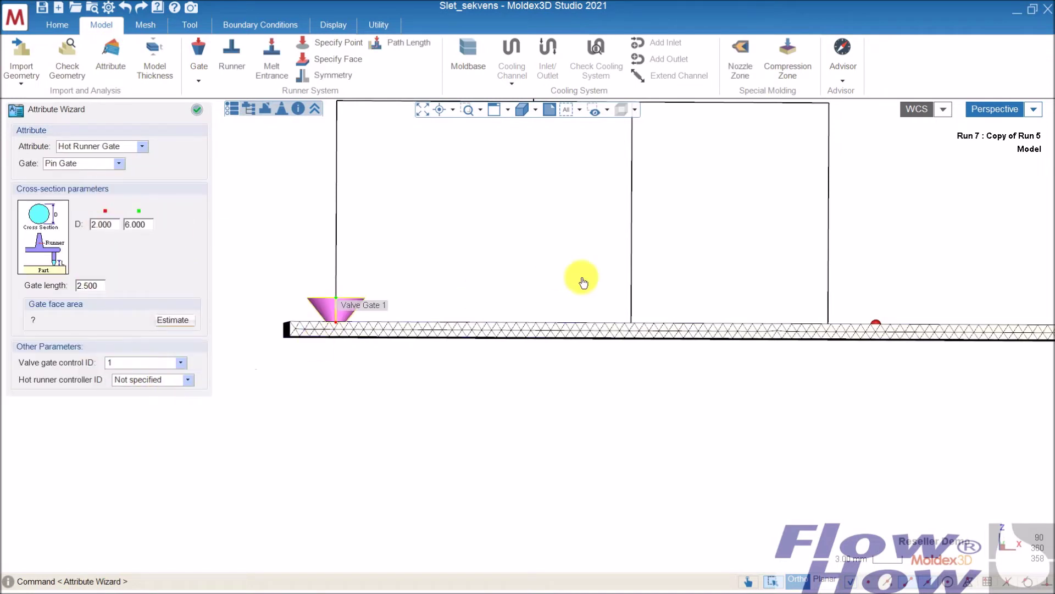
- Make the second drop's end curve a hot runner pin gate with valve gate control ID 2 and diameters 6 and 2
left_click(631, 314)
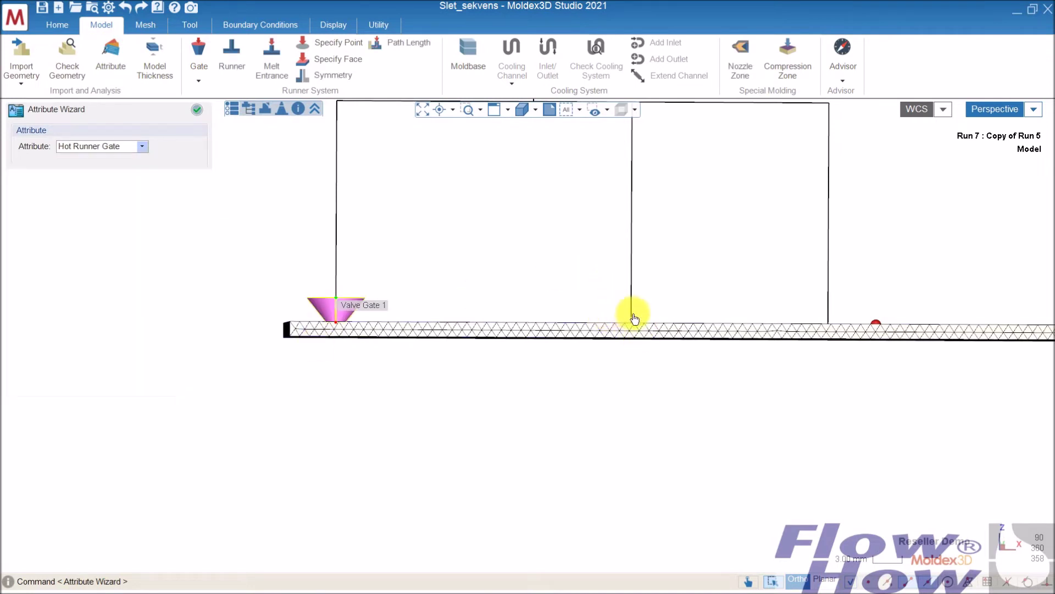
left_click(90, 146)
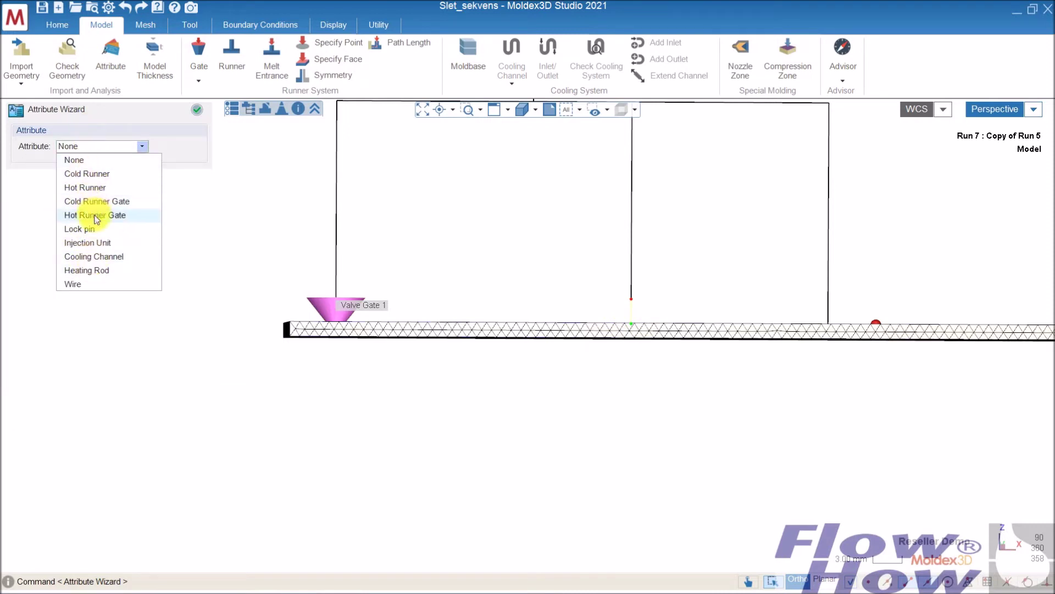
left_click(96, 218)
left_click(154, 363)
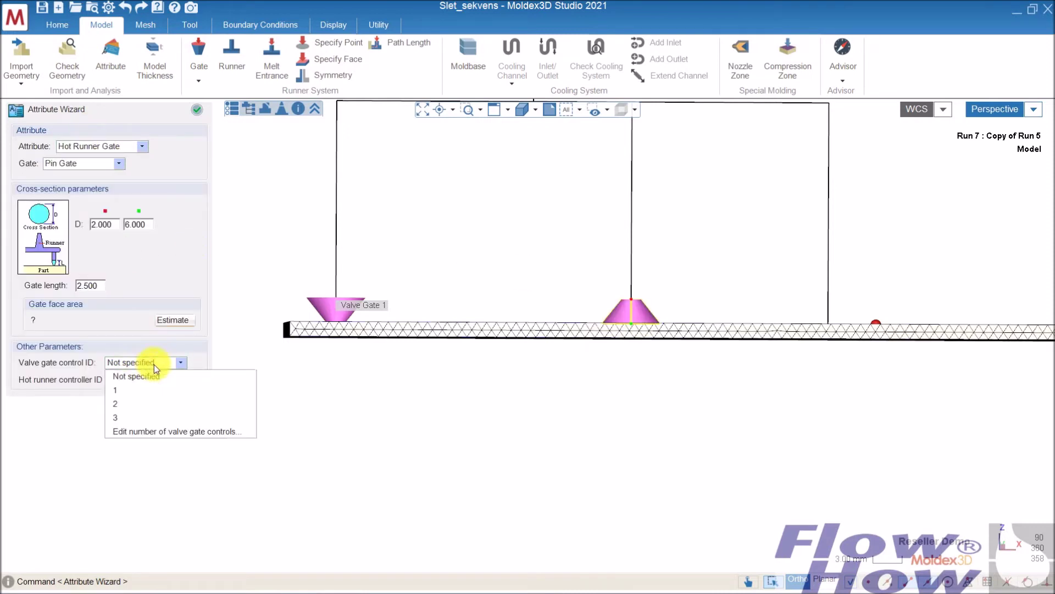
left_click(140, 404)
left_click_drag(116, 225, 81, 226)
type("6")
key("Tab")
type("5")
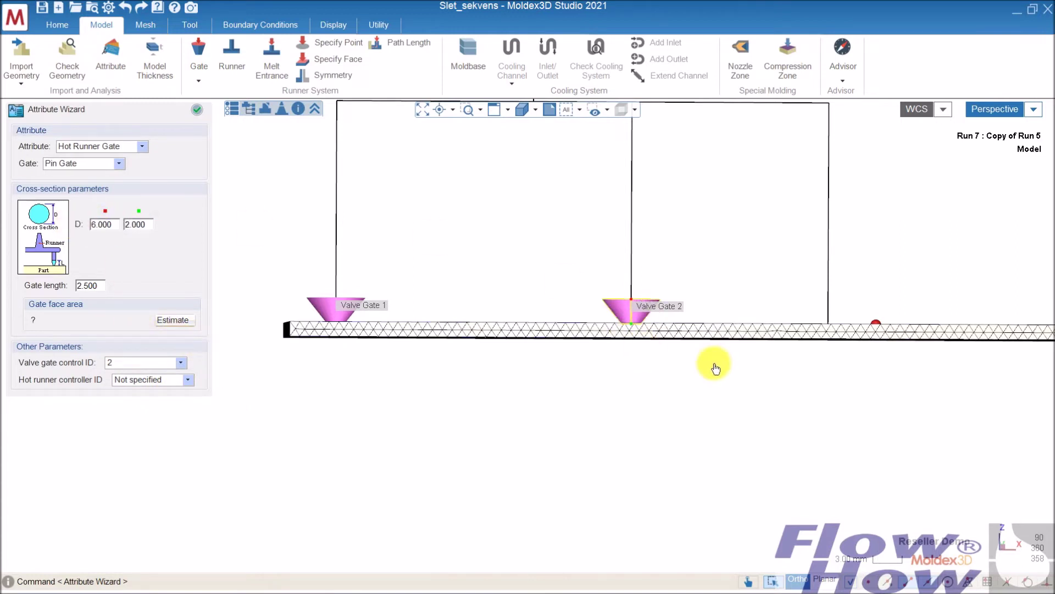
- Make the third drop's end curve a hot runner pin gate with diameters 6 and 2 and valve gate control ID 3
left_click(831, 319)
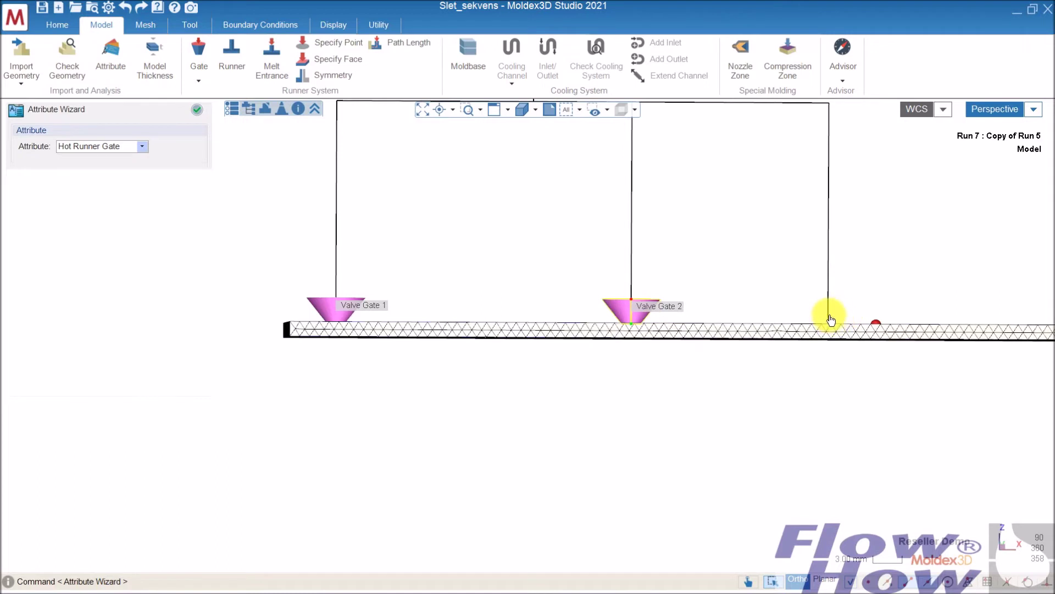
left_click(94, 148)
left_click(91, 215)
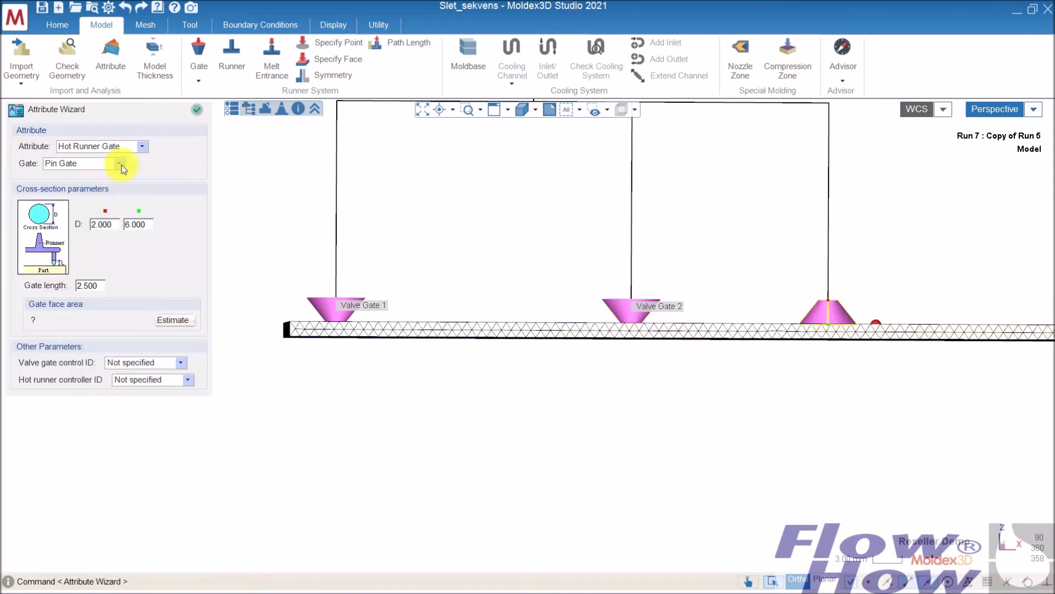
left_click(111, 222)
type("6")
key("Tab")
type("2")
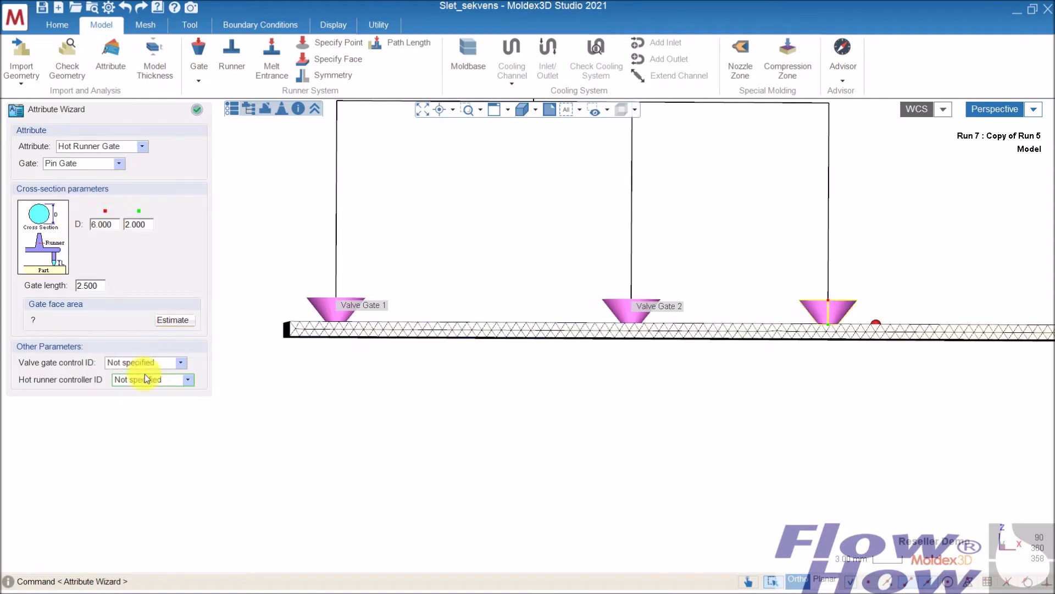
left_click(146, 363)
left_click(138, 417)
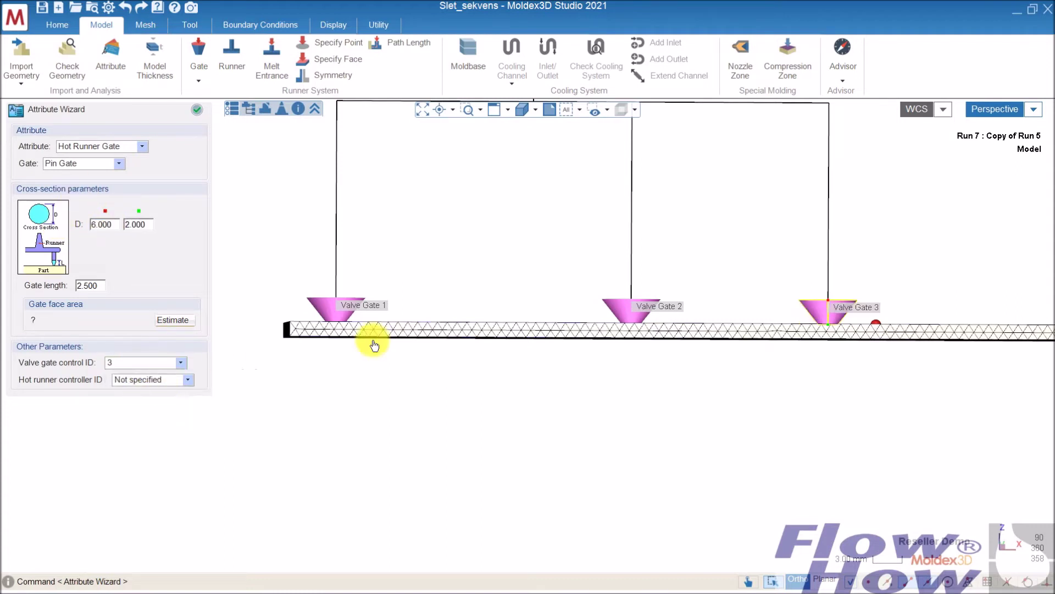
left_click(197, 109)
- Assign all remaining runner curves as circular hot runners with diameter 6 and close the attribute wizard
left_click_drag(808, 181, 286, 243)
scroll(431, 226, "down", 1)
middle_click_drag(431, 226, 495, 412)
left_click(622, 295)
left_click(544, 295)
left_click_drag(538, 253, 440, 334)
left_click(81, 148)
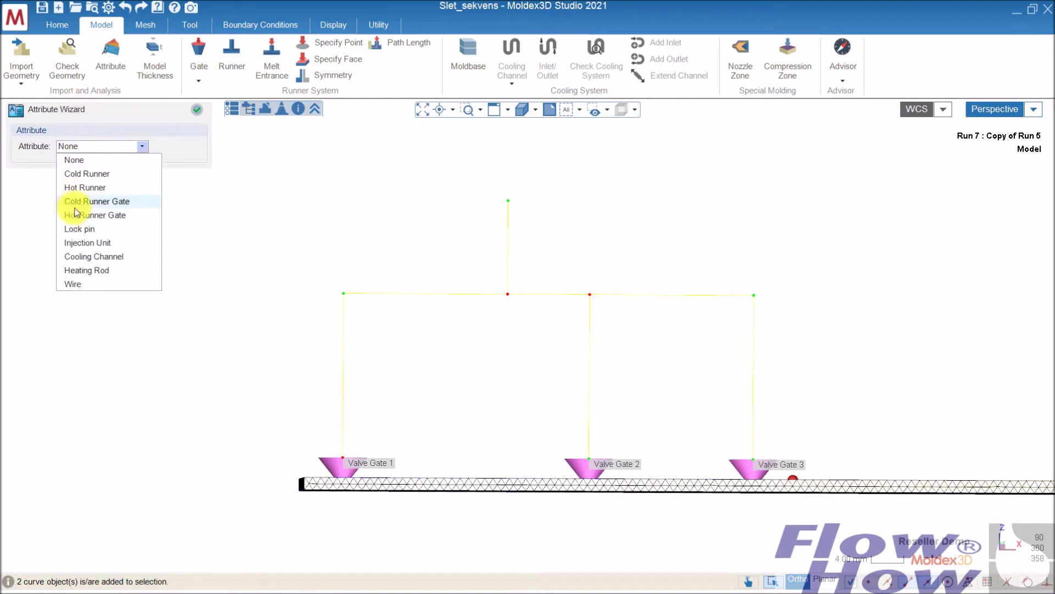
left_click(71, 187)
double_click(126, 222)
key("Return")
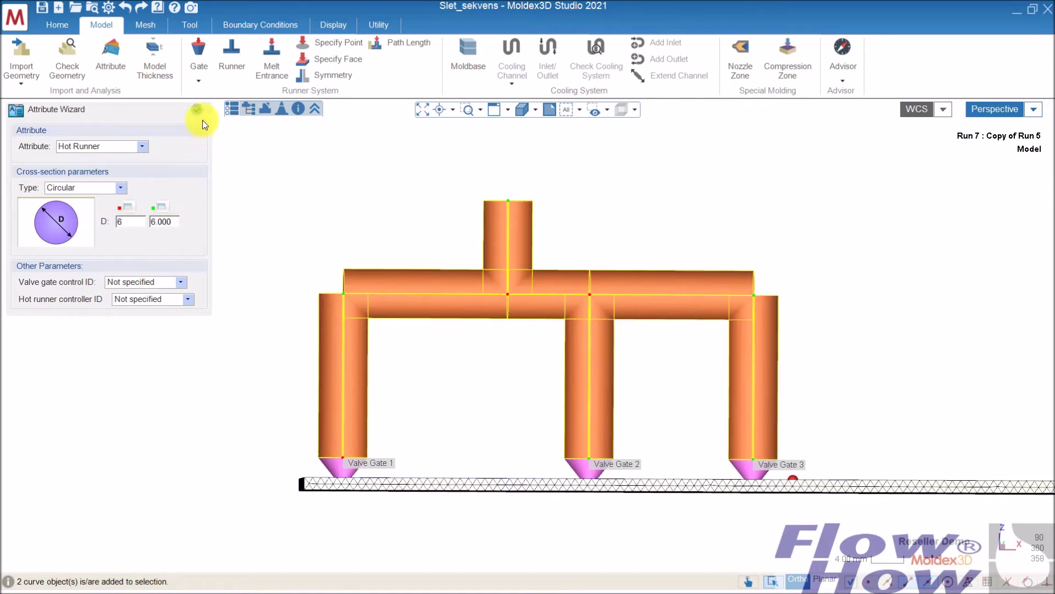
middle_click_drag(549, 217, 605, 198)
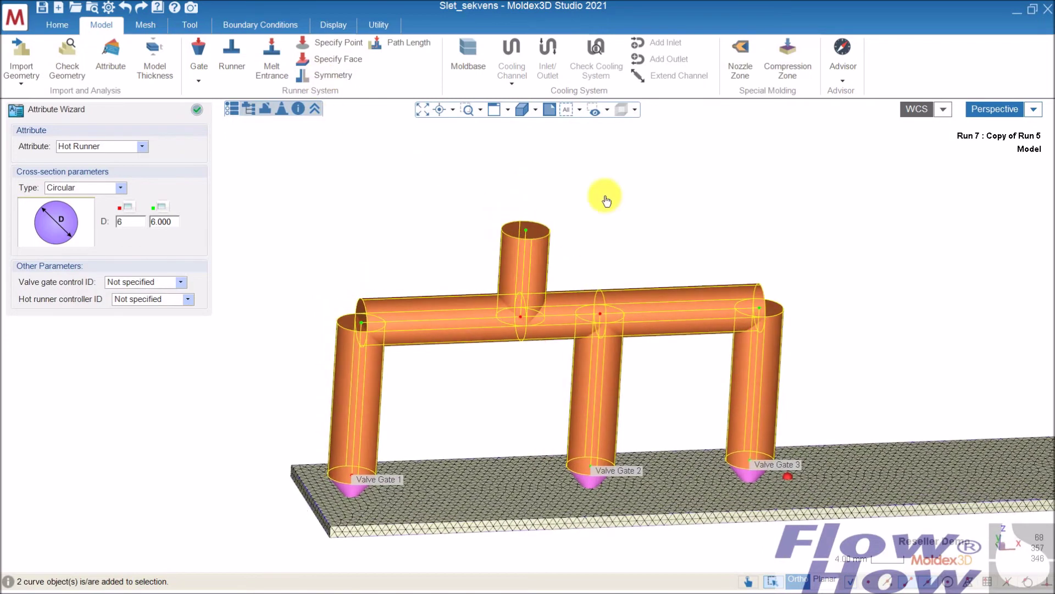
left_click(196, 110)
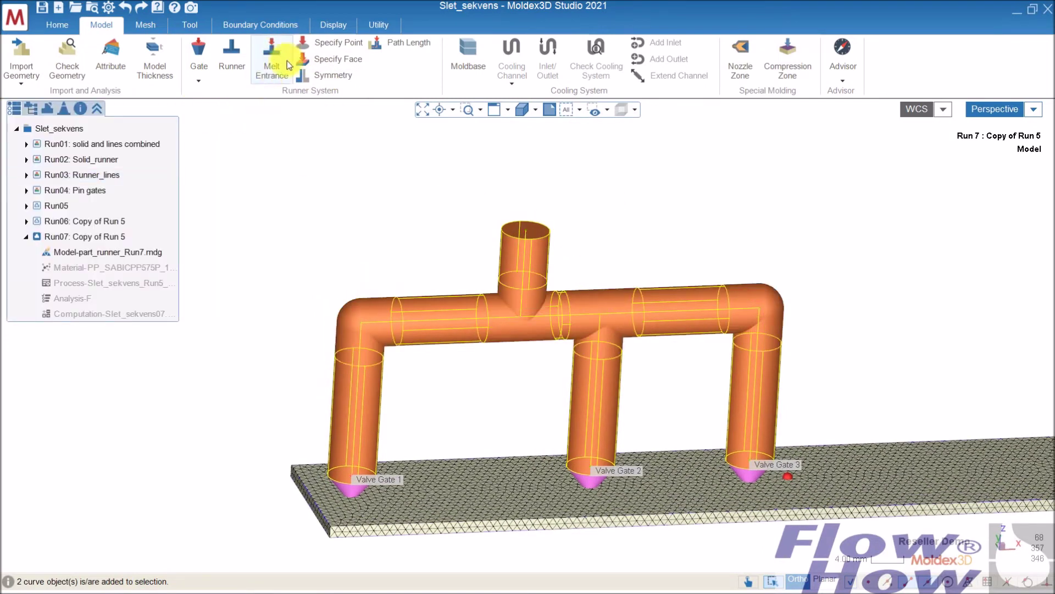
- Set the melt entrance automatically at the top of the hot runner
left_click(269, 52)
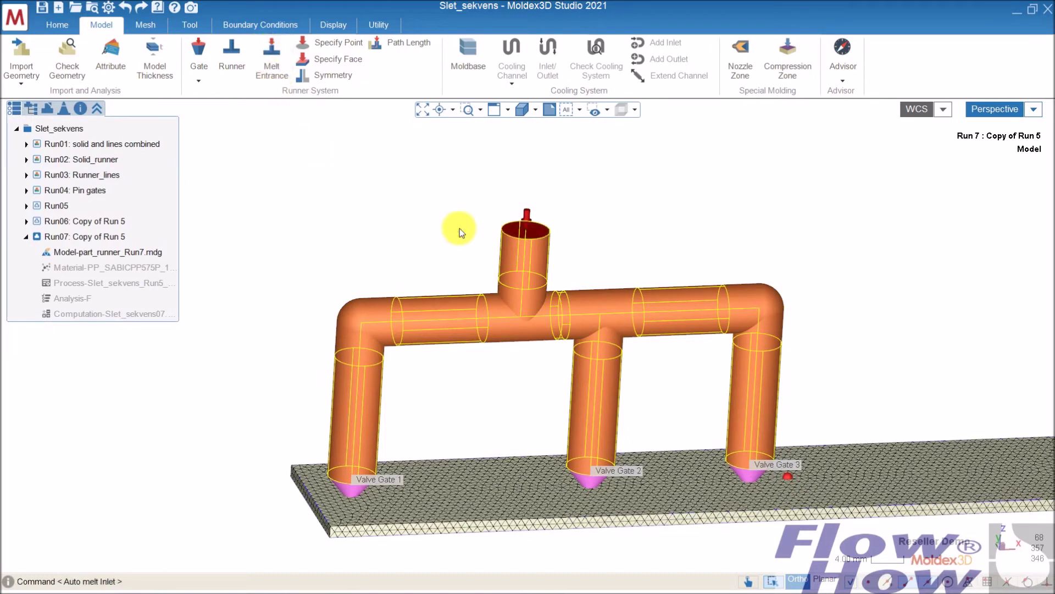
middle_click_drag(503, 287, 472, 231)
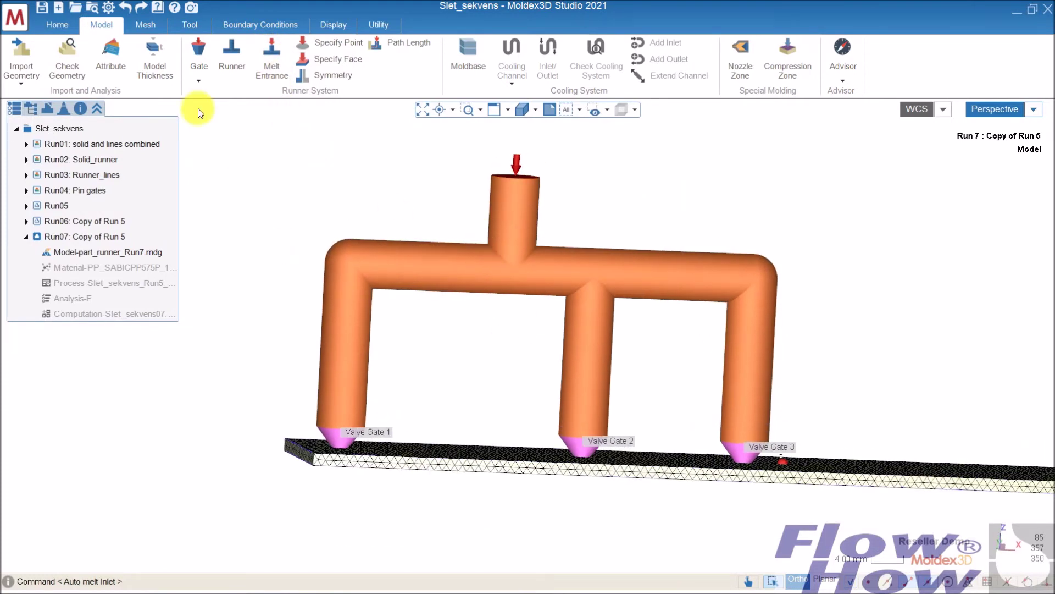
- Generate Run07's solid mesh for the part and runner, then export it with the final check
left_click(145, 25)
left_click(88, 52)
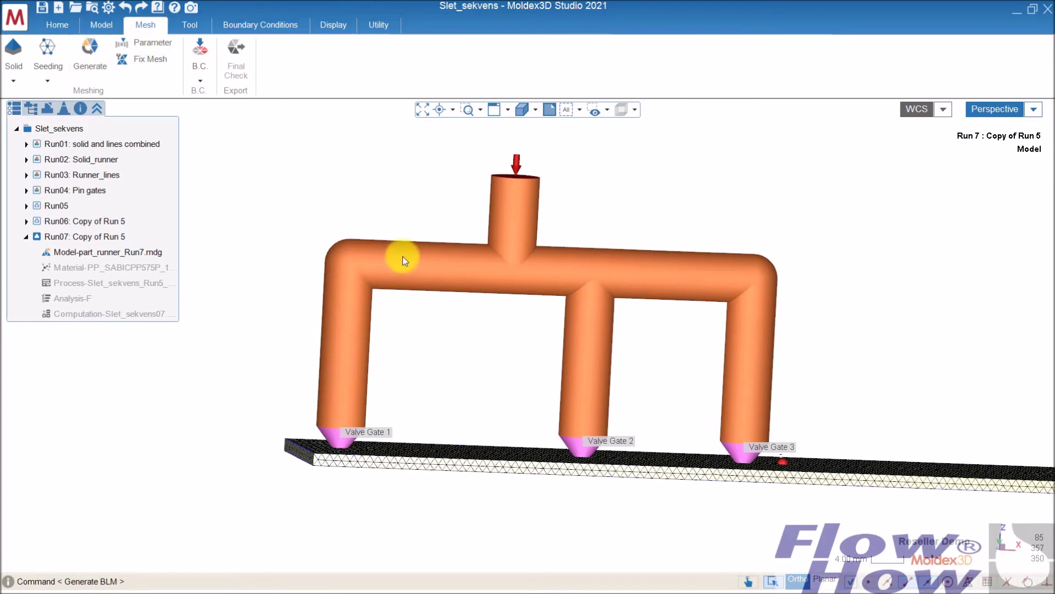
left_click(172, 379)
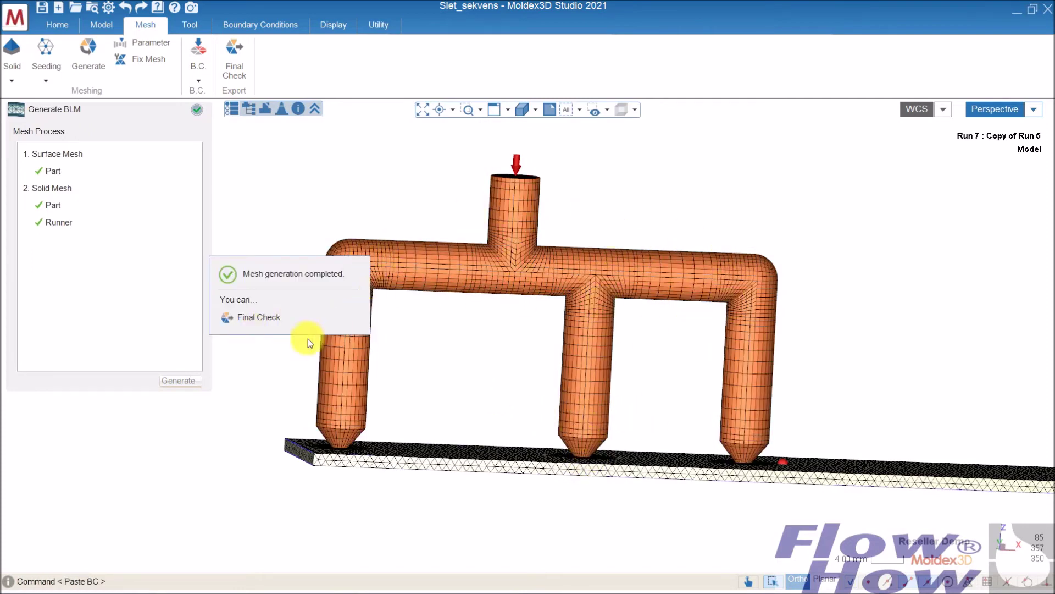
left_click(245, 318)
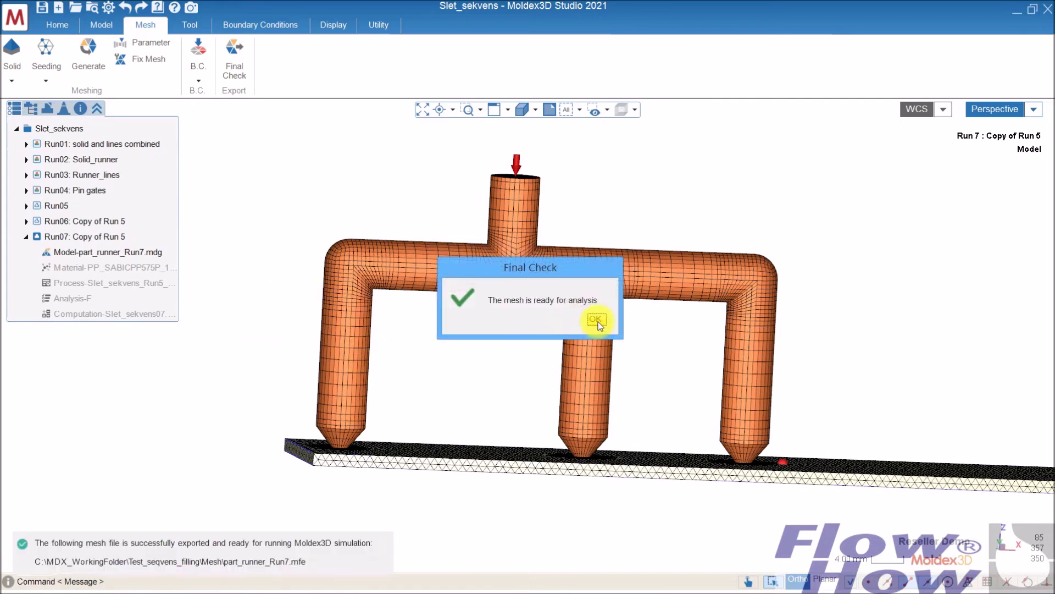
left_click(597, 320)
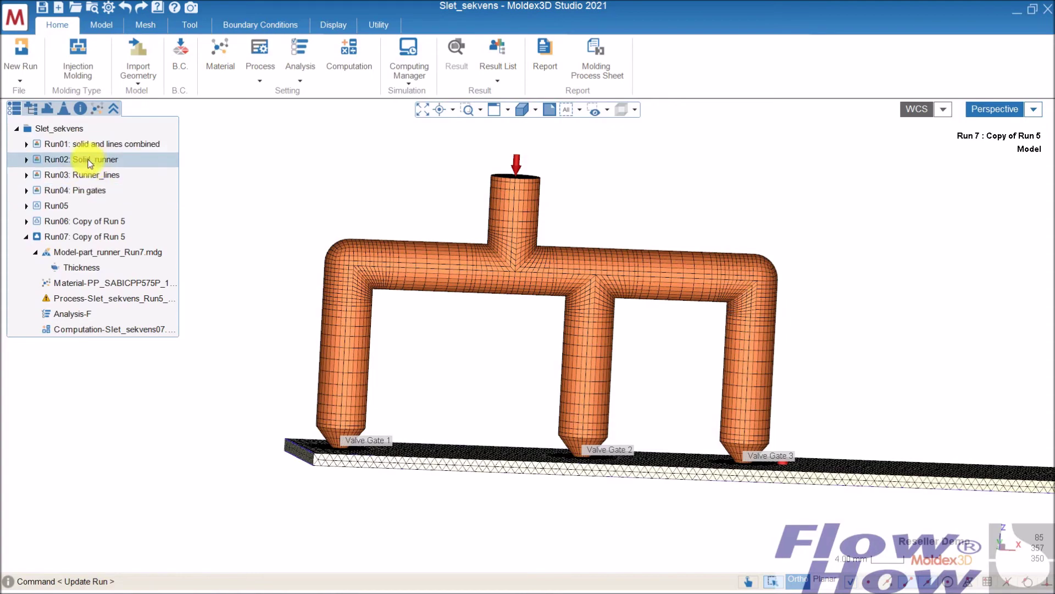
- Activate Run02 (Solid_runner) and display its model shaded without mesh lines
double_click(89, 163)
middle_click_drag(541, 333, 577, 354)
left_click(535, 110)
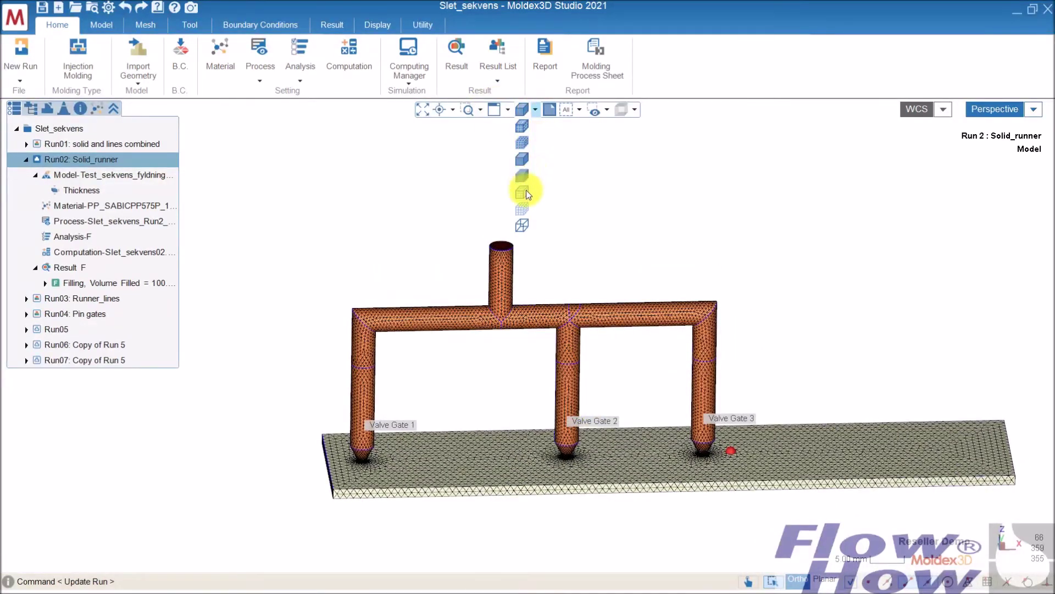
left_click(523, 160)
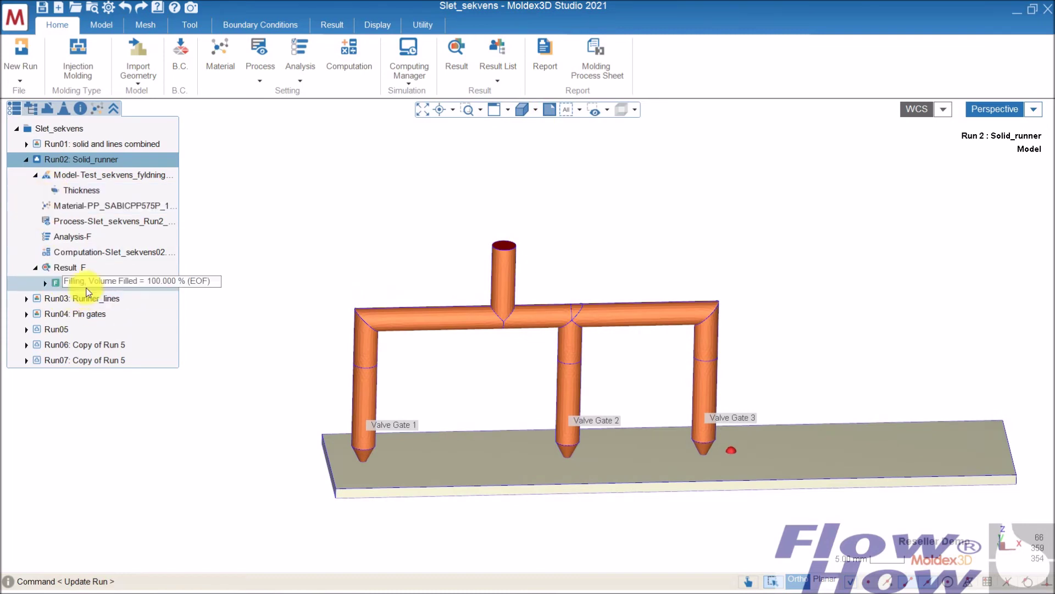
- Load Run02's Melt Front Time result from the filling analysis
double_click(45, 283)
middle_click_drag(832, 431, 762, 381)
middle_click_drag(547, 423, 648, 464)
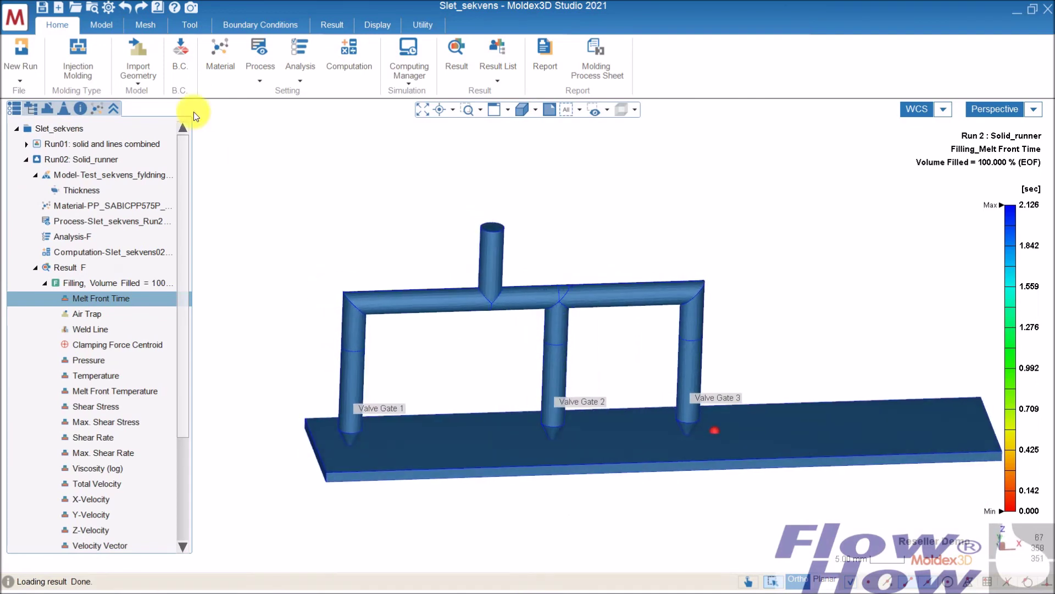
- Play the melt front animation in a single color with an orange front color, keeping the slow speed
left_click(337, 24)
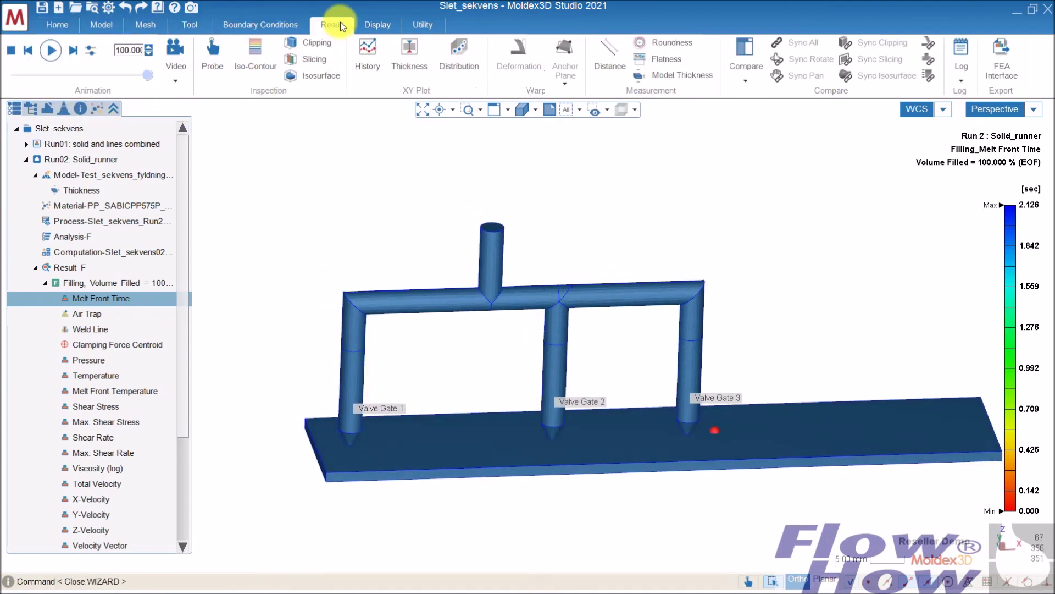
left_click(91, 53)
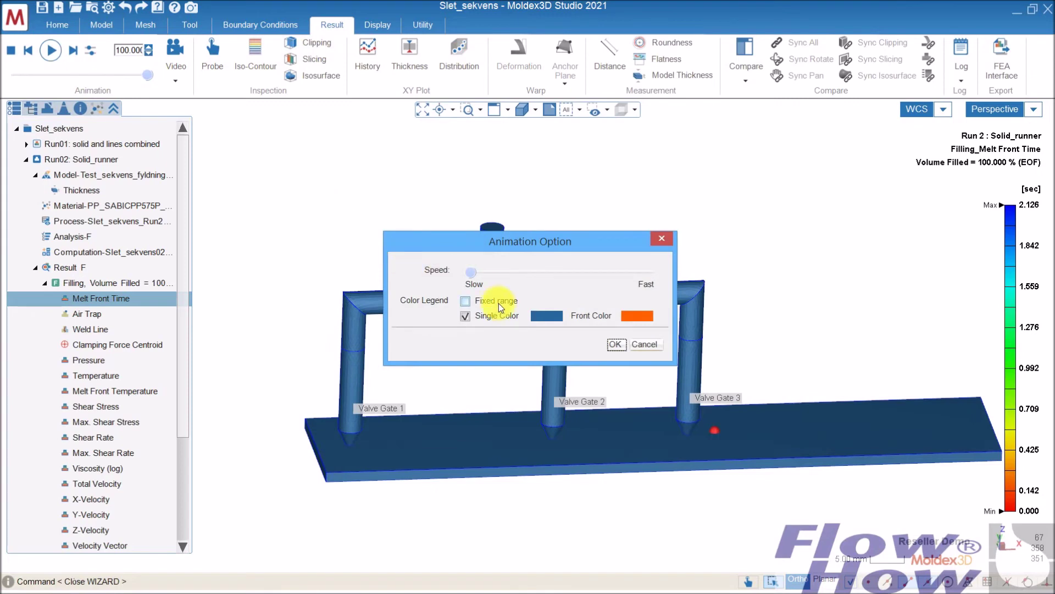
left_click(614, 345)
left_click(53, 50)
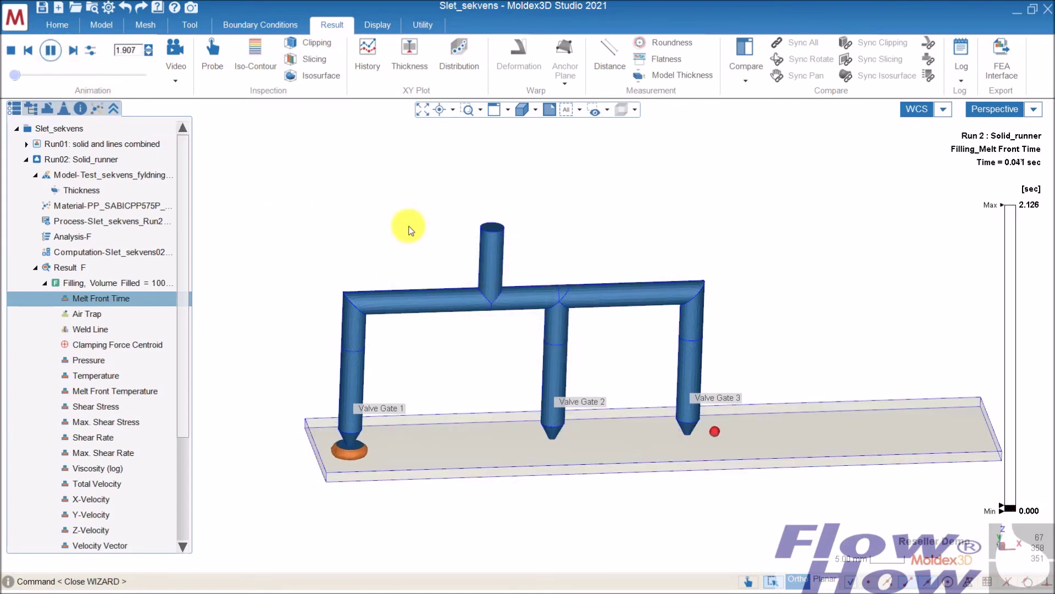
middle_click_drag(766, 351, 761, 381)
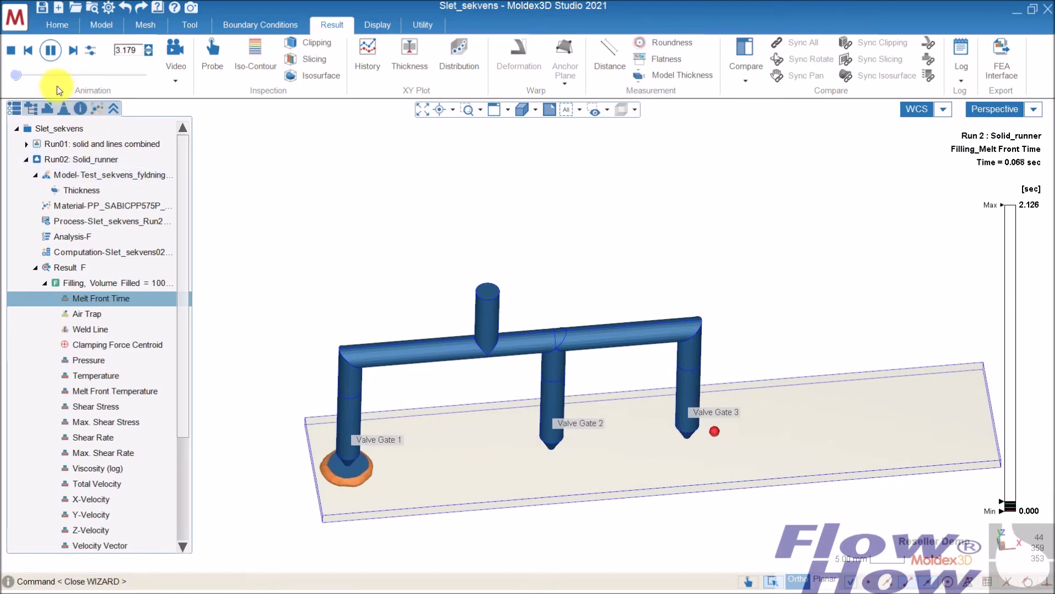
- Raise the animation speed slightly and watch the melt front pass the three valve gates
left_click(91, 50)
left_click_drag(475, 272, 478, 273)
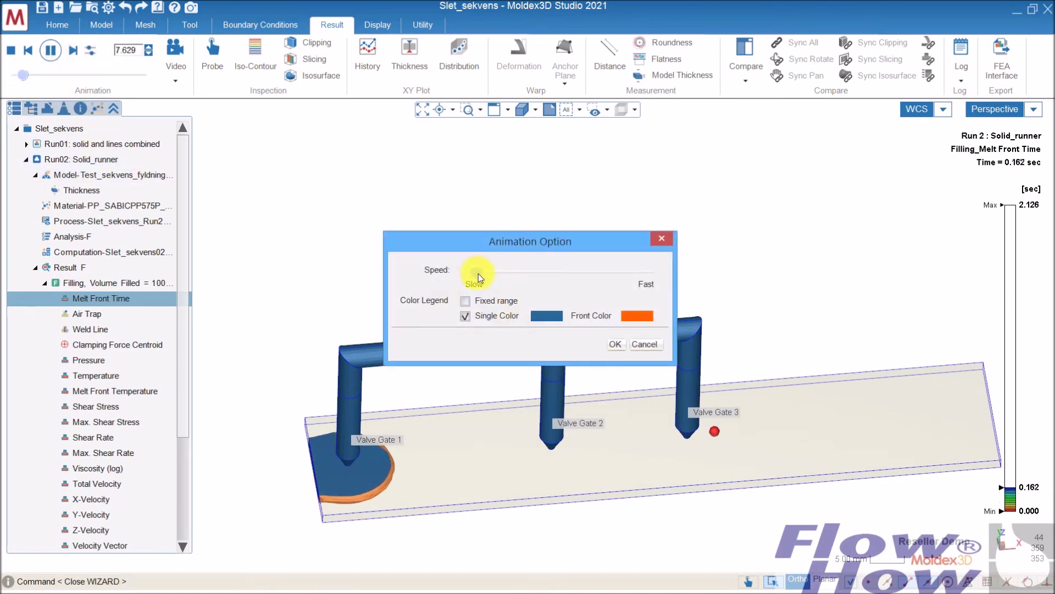
left_click(614, 343)
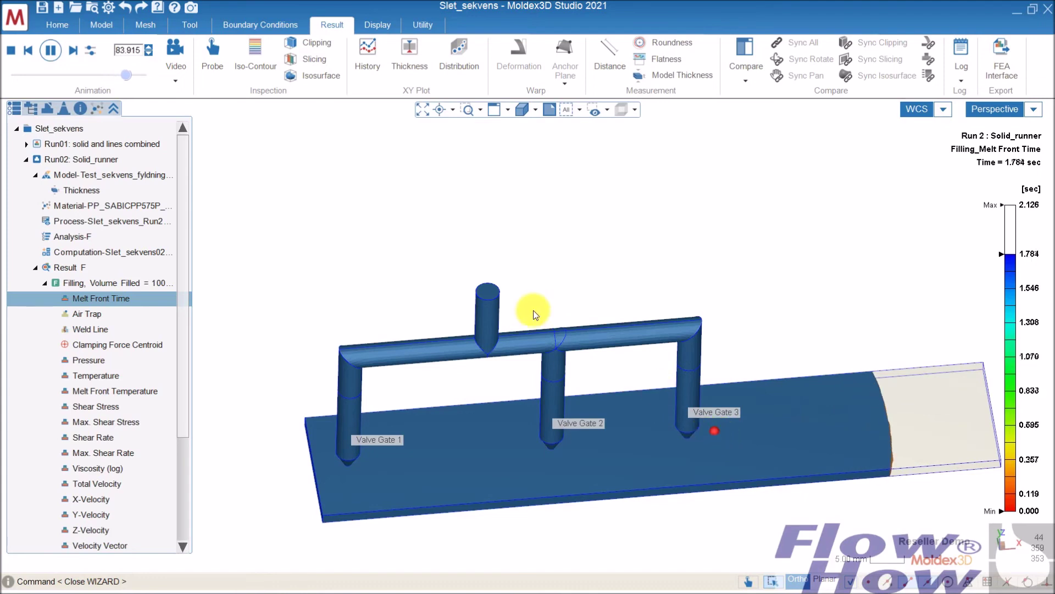
middle_click_drag(718, 441, 523, 405)
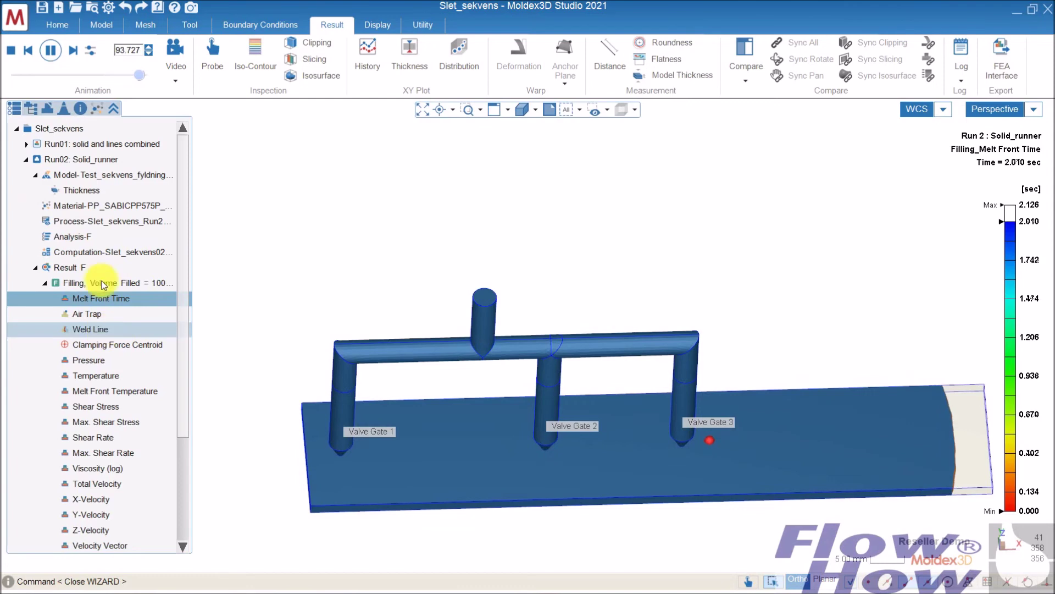
- Show Run02's Weld Line result and plot the filling-stage Sprue Pressure history curve
left_click(101, 328)
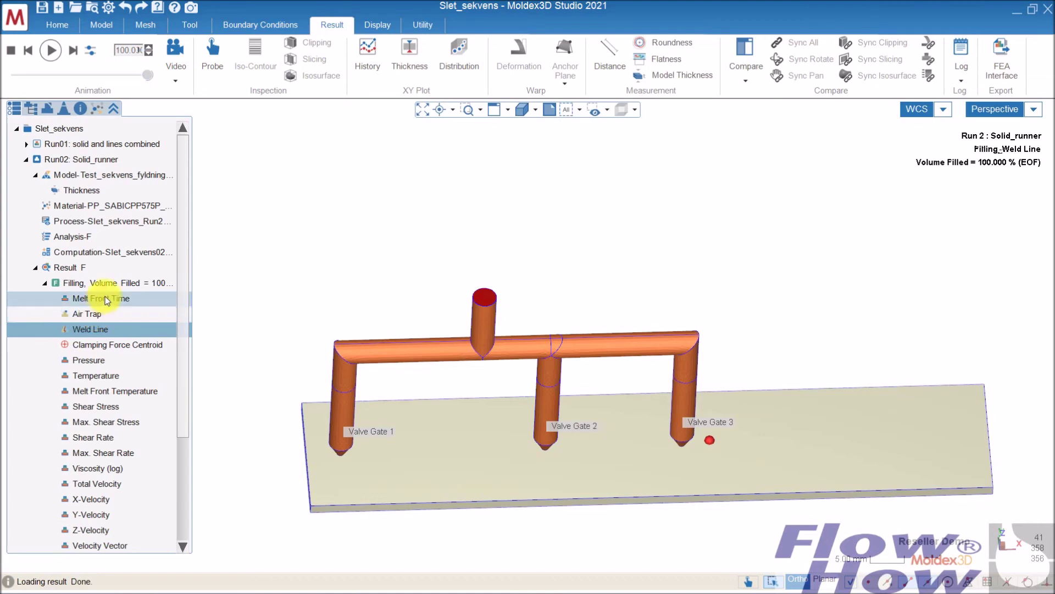
left_click(365, 54)
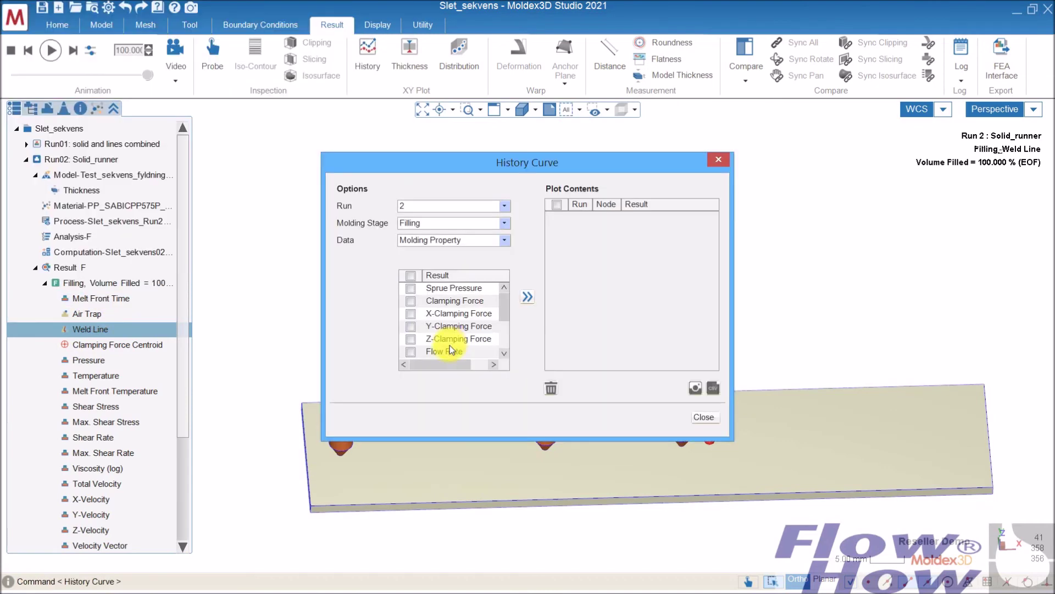
left_click(411, 288)
left_click(529, 298)
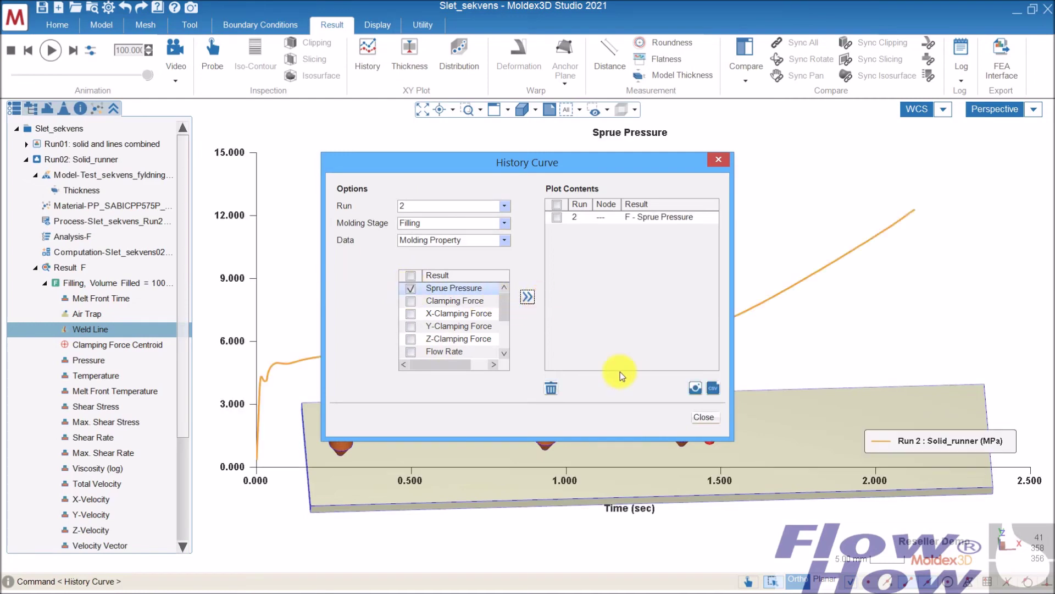
left_click_drag(598, 163, 770, 287)
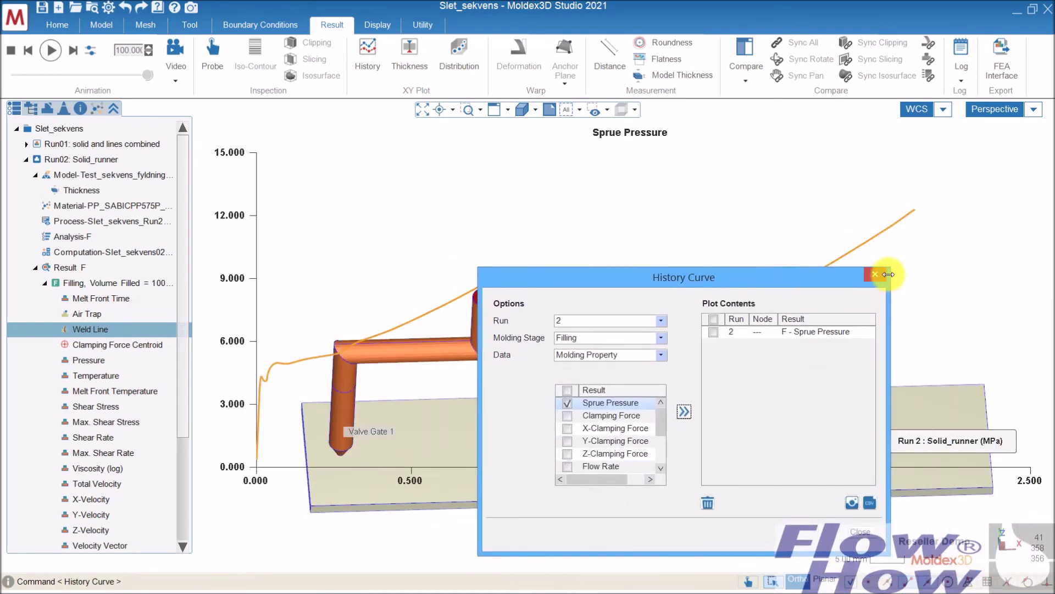
left_click(866, 287)
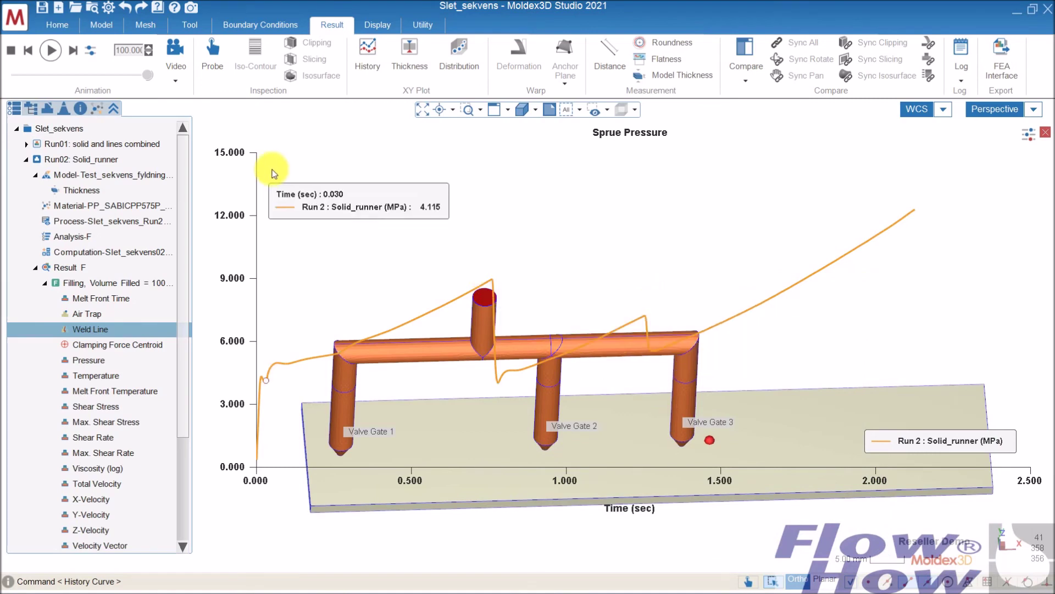
- Show Melt Front Time with the pressure curve, place the model above the curve and set the filling animation to 60%
left_click(132, 297)
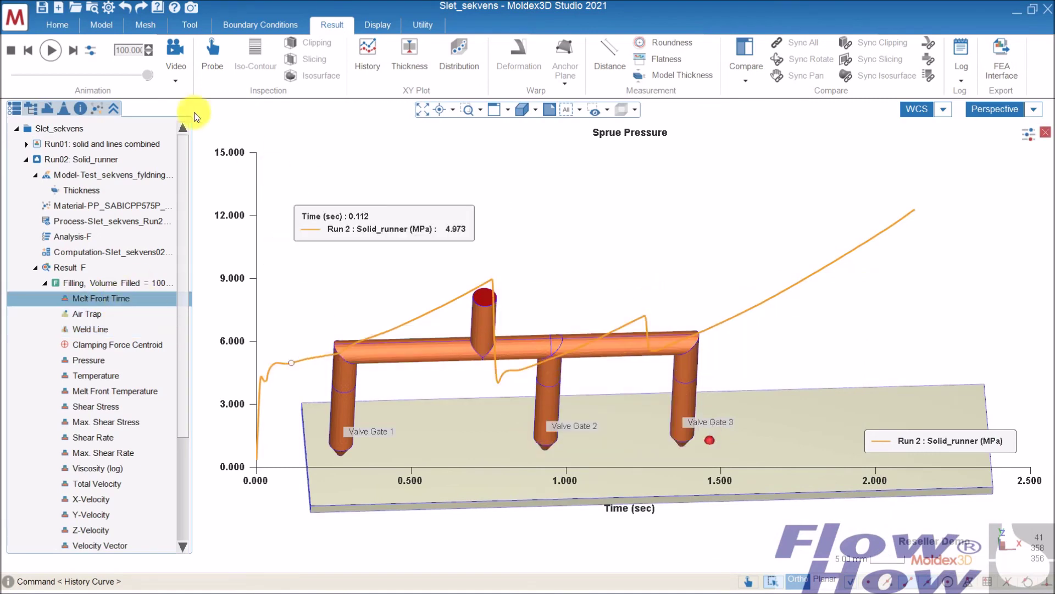
left_click(149, 75)
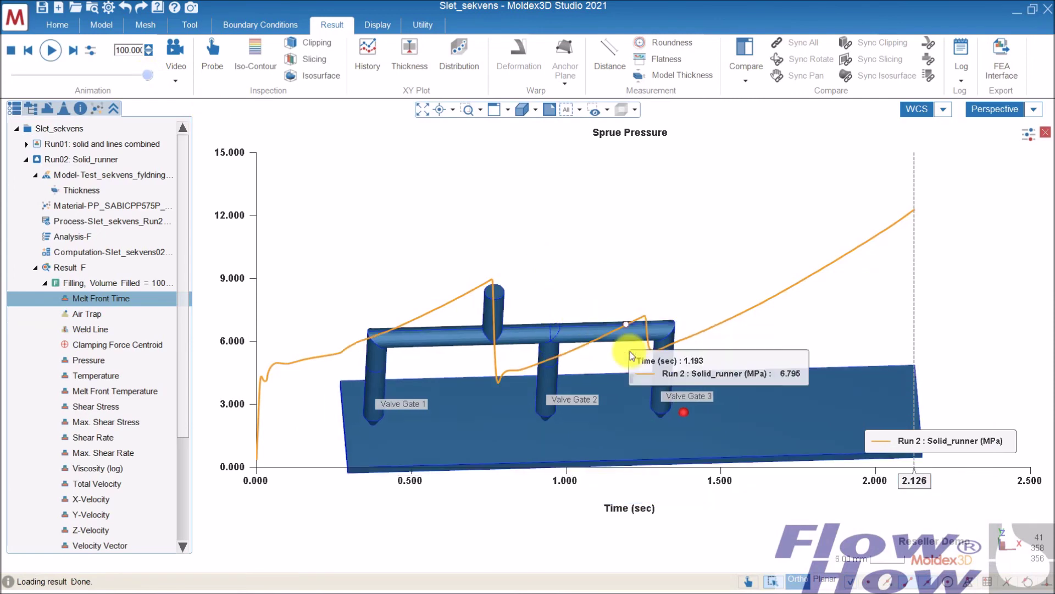
middle_click_drag(651, 390, 574, 199)
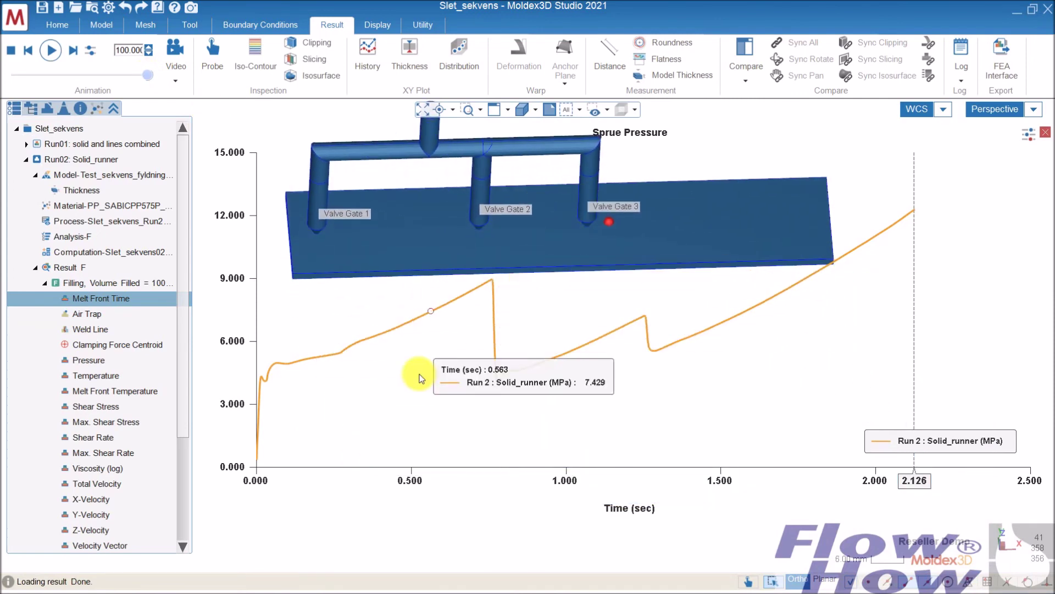
left_click_drag(144, 73, 94, 78)
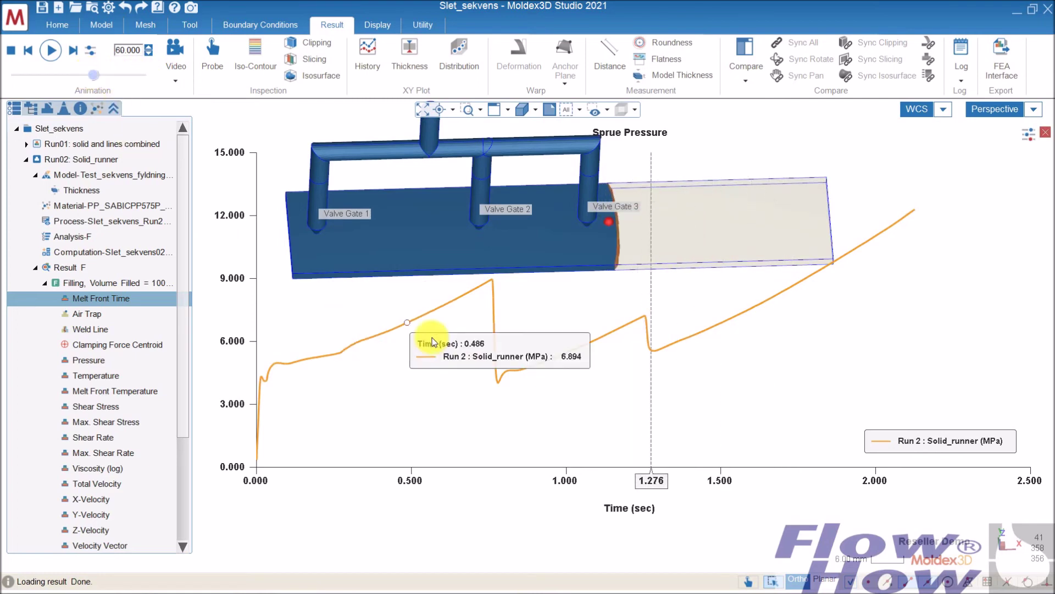
- Compare the melt front near Valve Gate 3 with the sprue pressure curve, advance the animation to 65% and close the plot
mouse_move(663, 352)
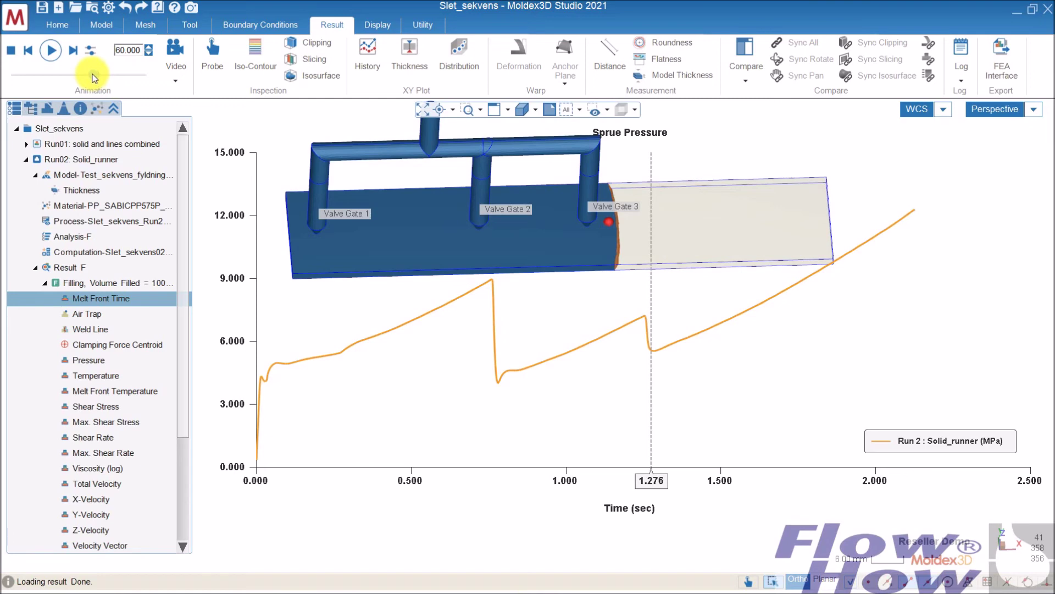
mouse_move(591, 223)
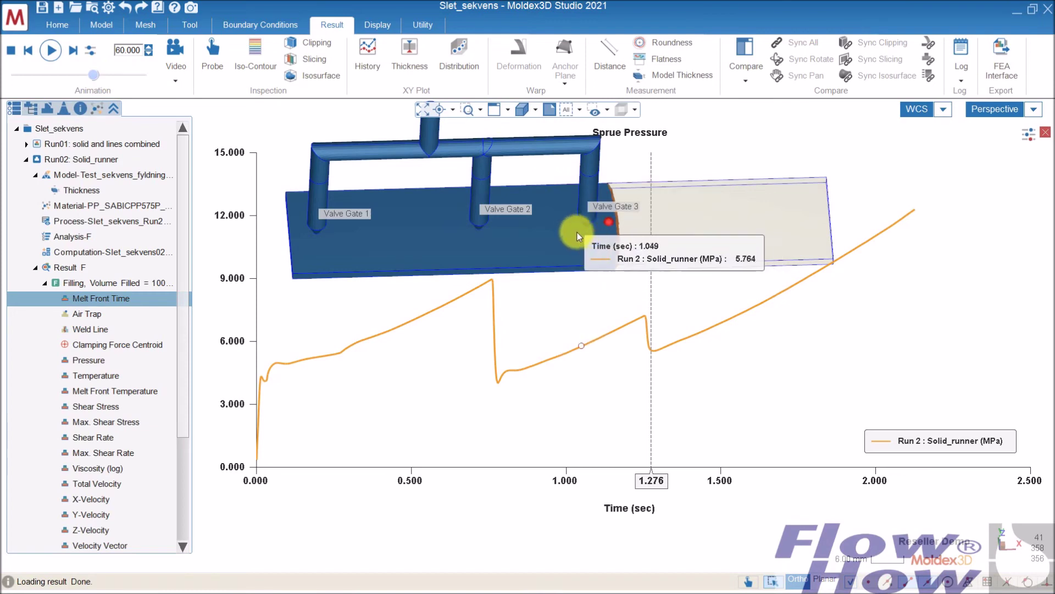
mouse_move(94, 75)
left_mouse_down()
mouse_move(55, 71)
mouse_move(100, 74)
left_mouse_up()
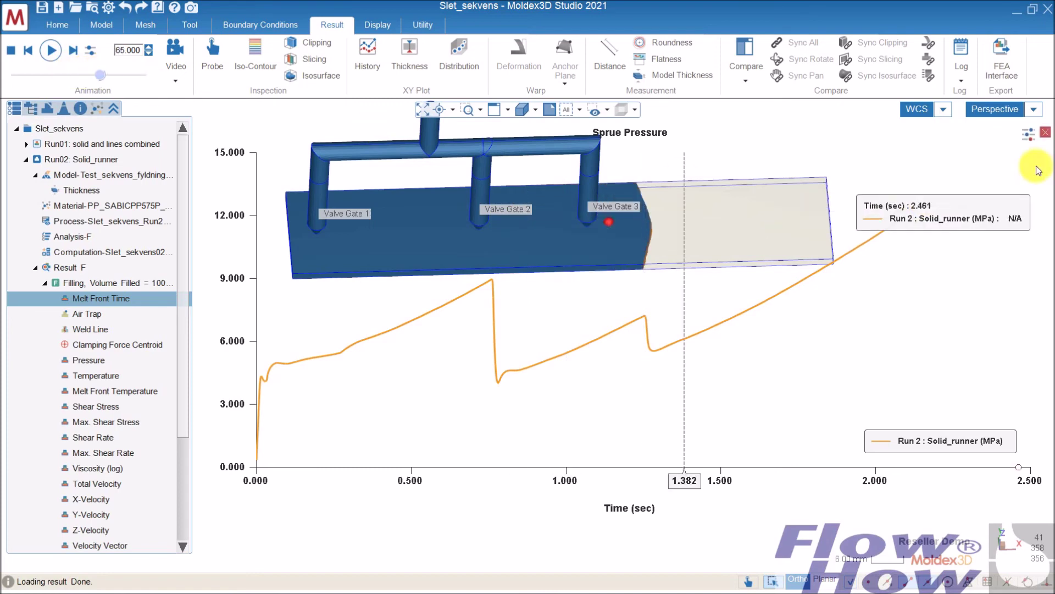
left_click(1046, 132)
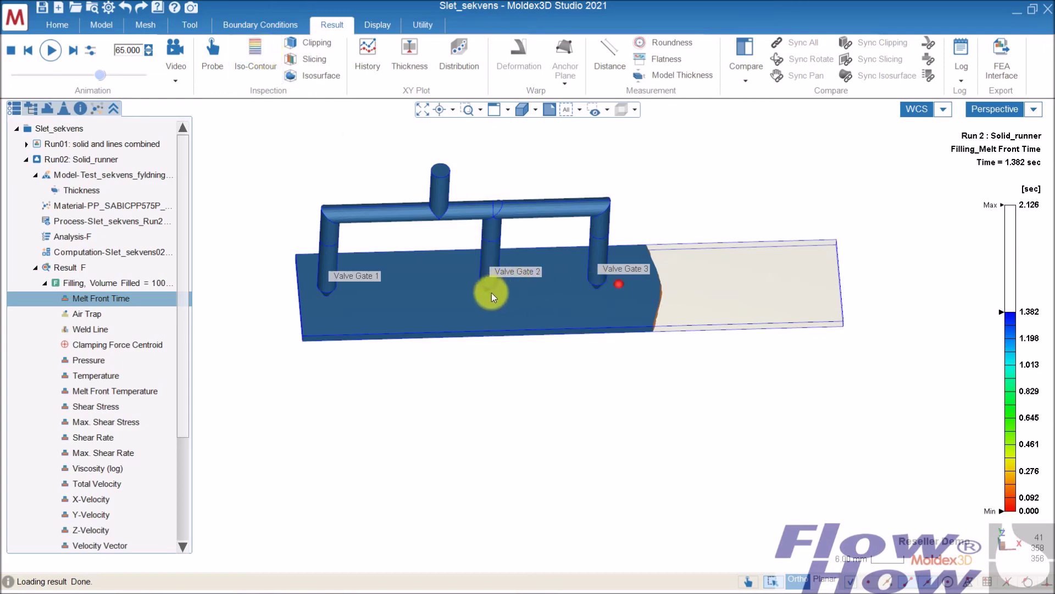
- Examine the Melt Front Time iso-contours in a single color at 100% filling, then close the iso-contour display
left_click(255, 50)
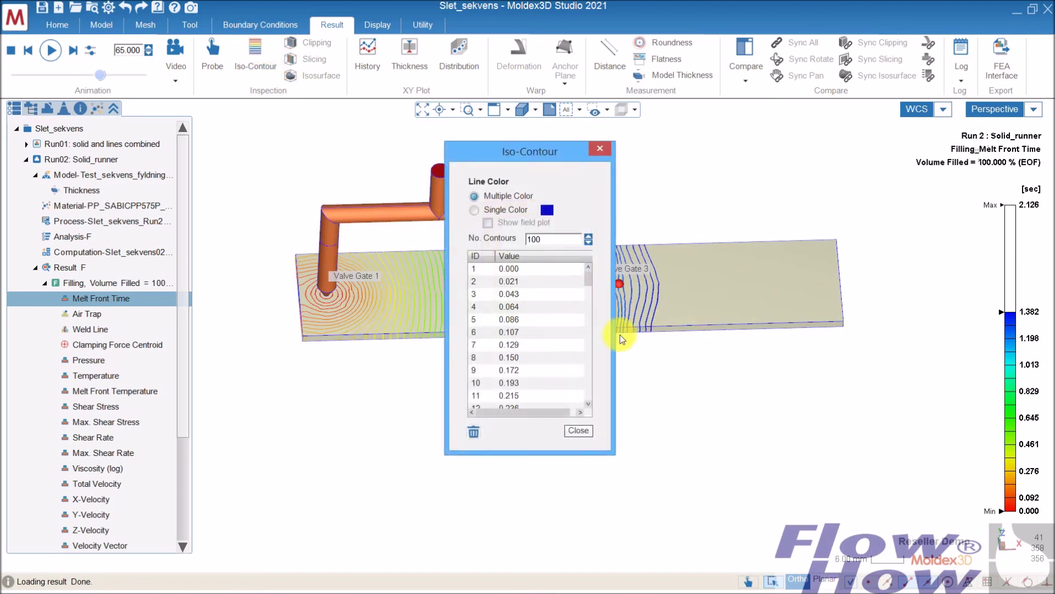
mouse_move(523, 146)
left_mouse_down()
mouse_move(852, 276)
mouse_move(836, 230)
mouse_move(846, 220)
left_mouse_up()
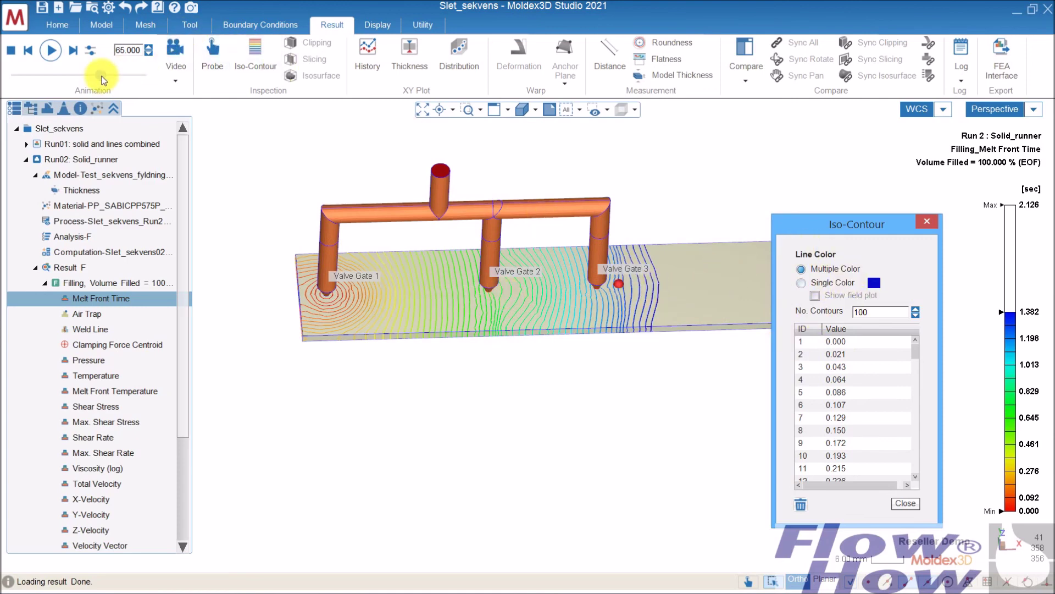
left_click_drag(100, 74, 163, 78)
left_click(801, 282)
middle_click_drag(676, 288, 655, 286)
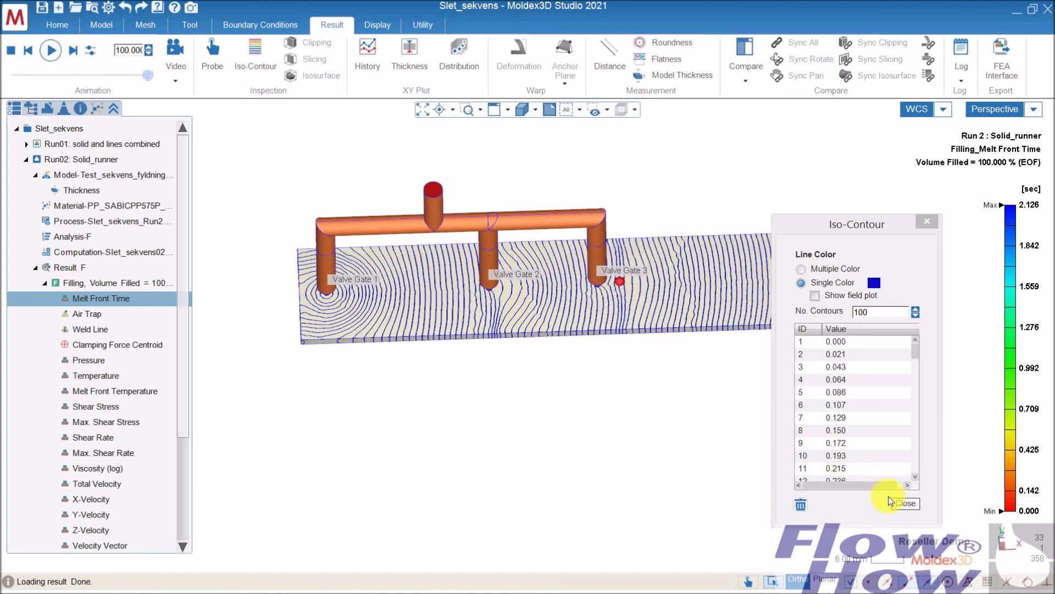
left_click(906, 504)
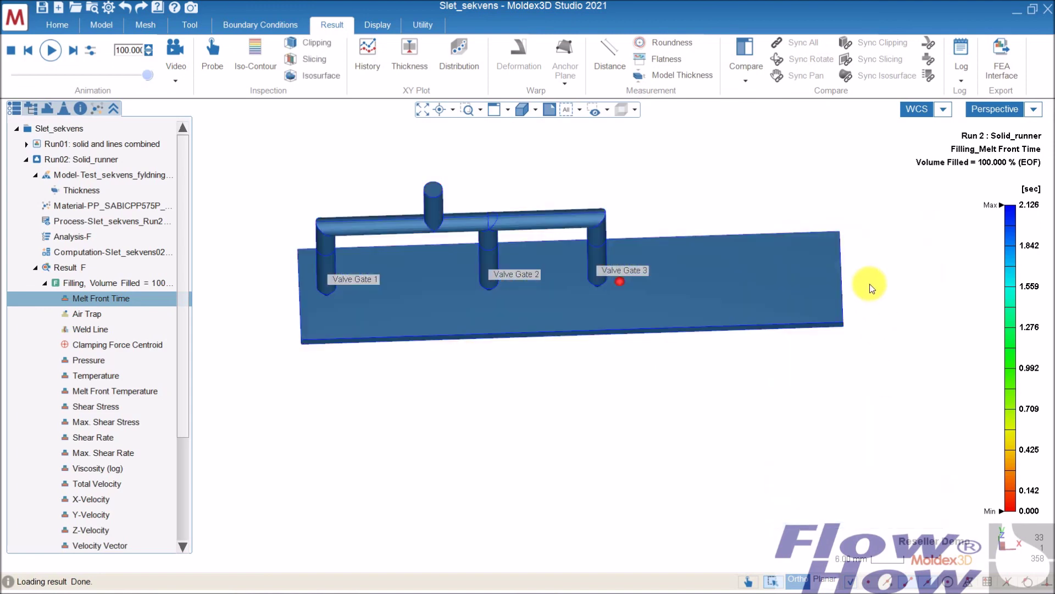